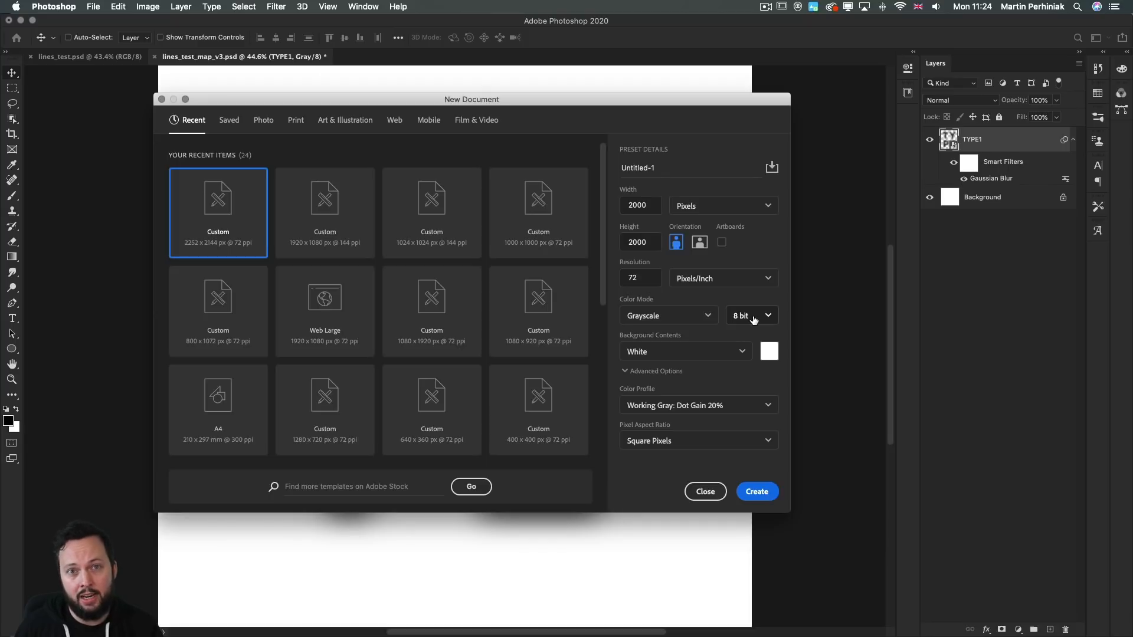
# Create a new 2000 x 2000 pixel document at 72 ppi in 8-bit Grayscale with a white background, fitted to the screen
pyautogui.click(755, 492)
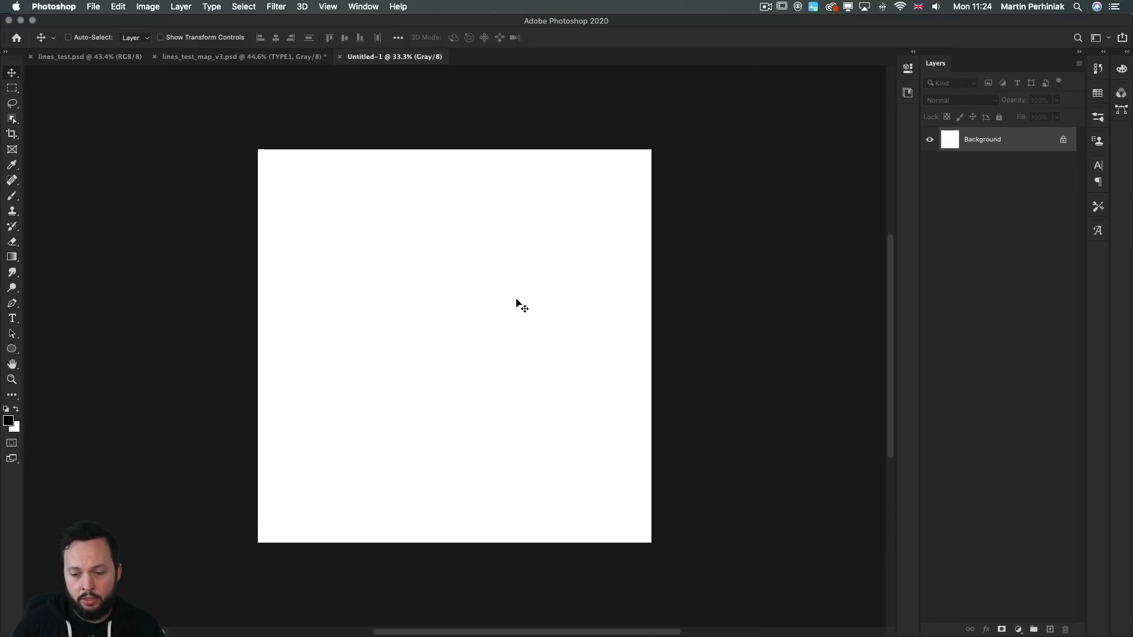
pyautogui.press('super+0')
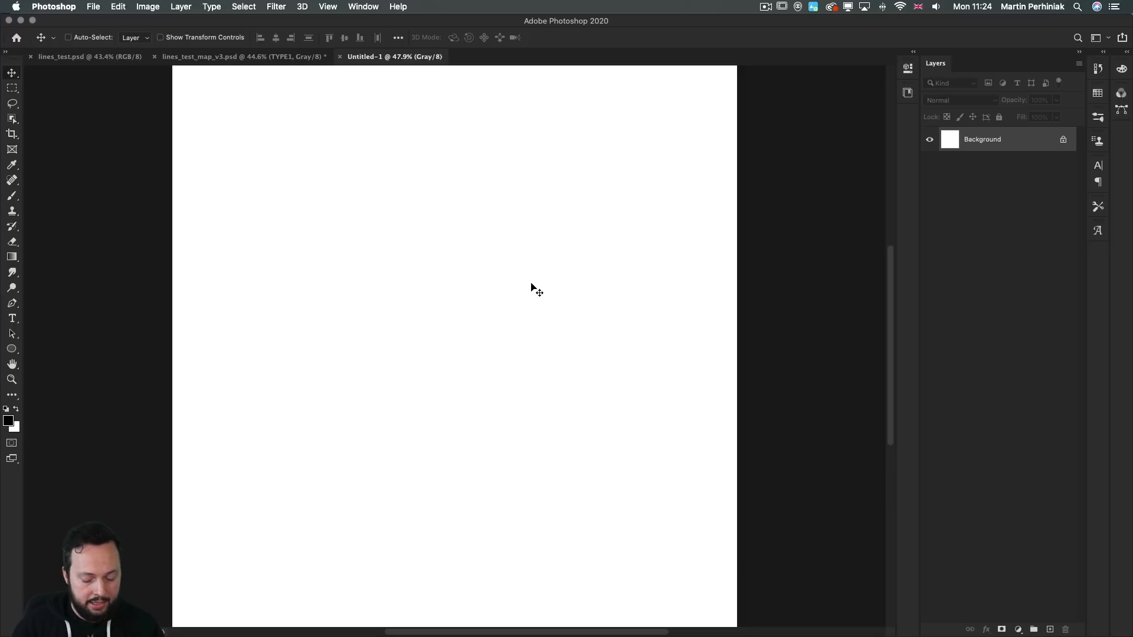
# Add the text TYPE in black Heavitas at about 589 pt, broken into two lines reading TY and PE
pyautogui.press('t')
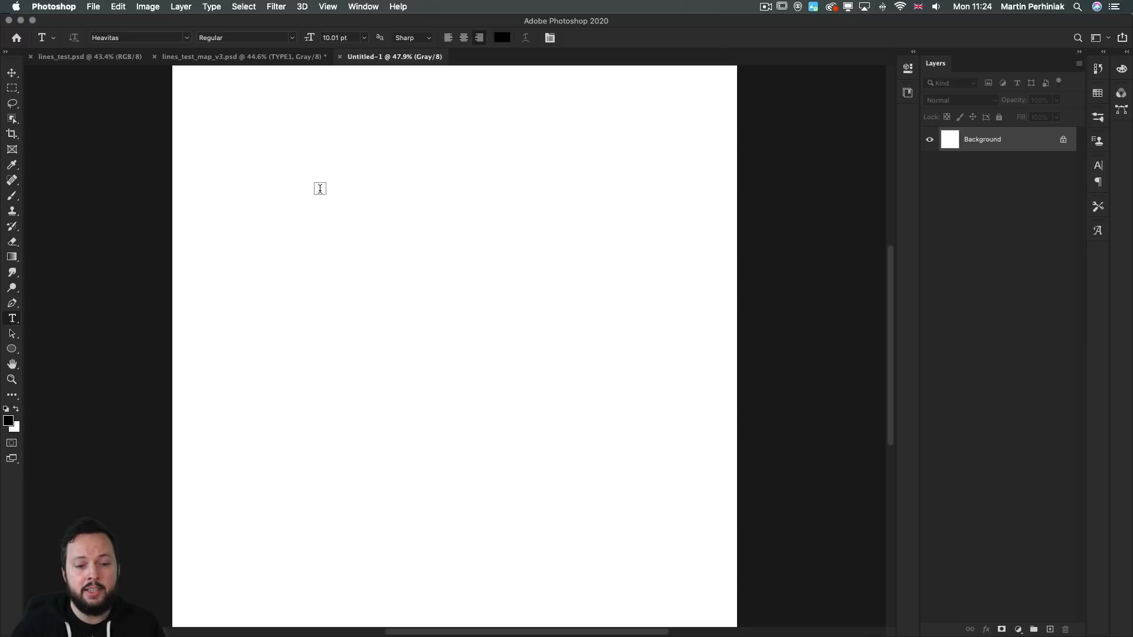
pyautogui.click(328, 242)
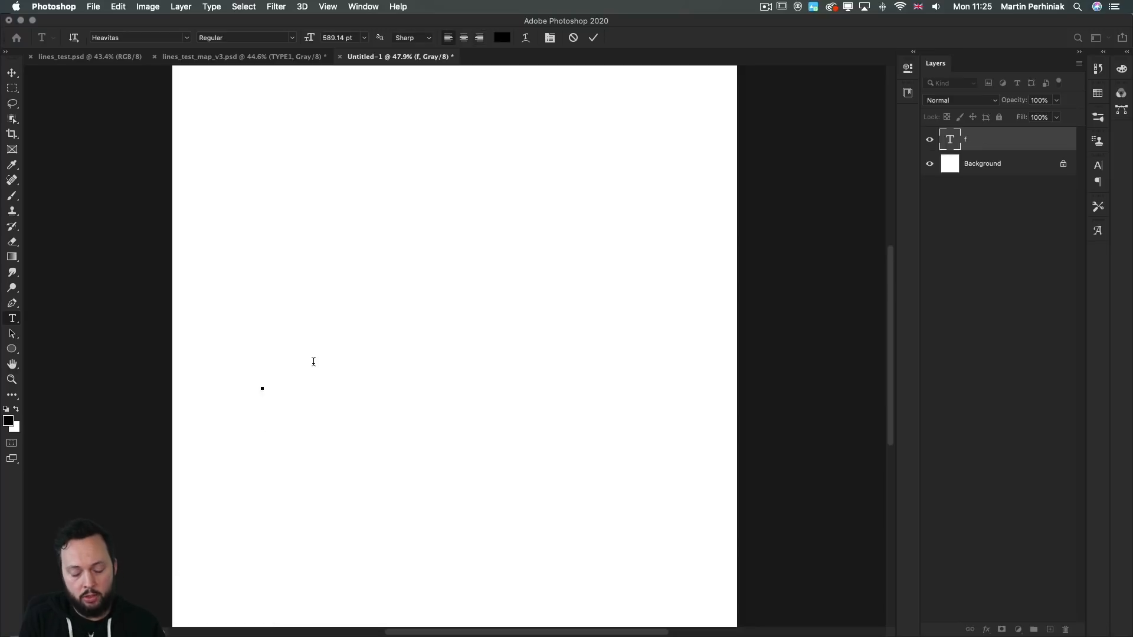
pyautogui.write('TYPE')
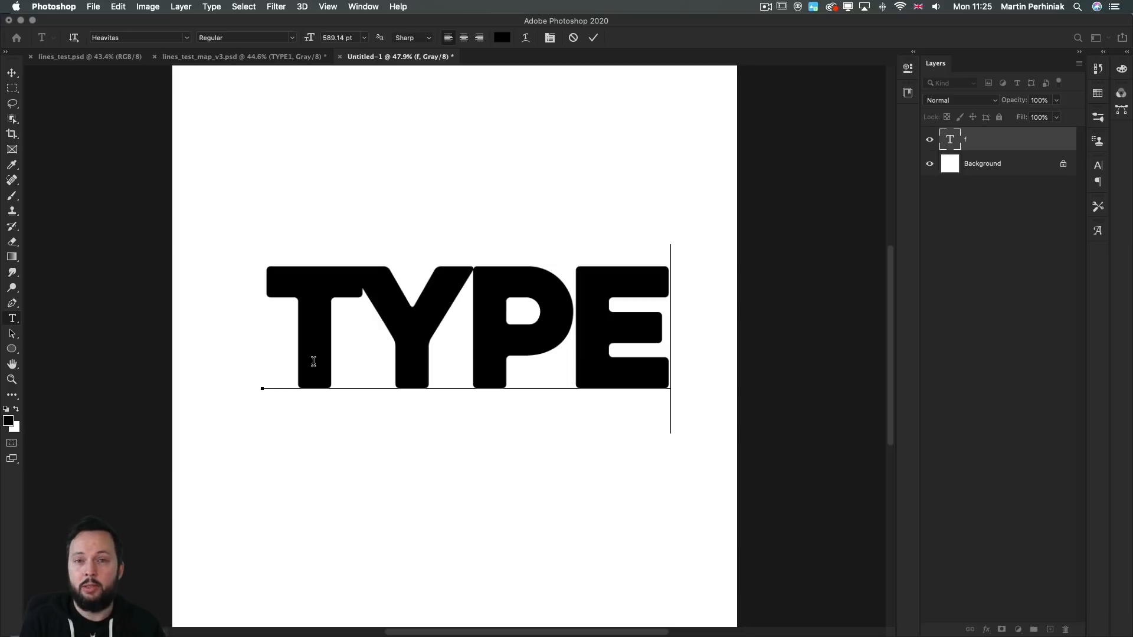
pyautogui.press('Left')
pyautogui.press('Left')
pyautogui.press('Return')
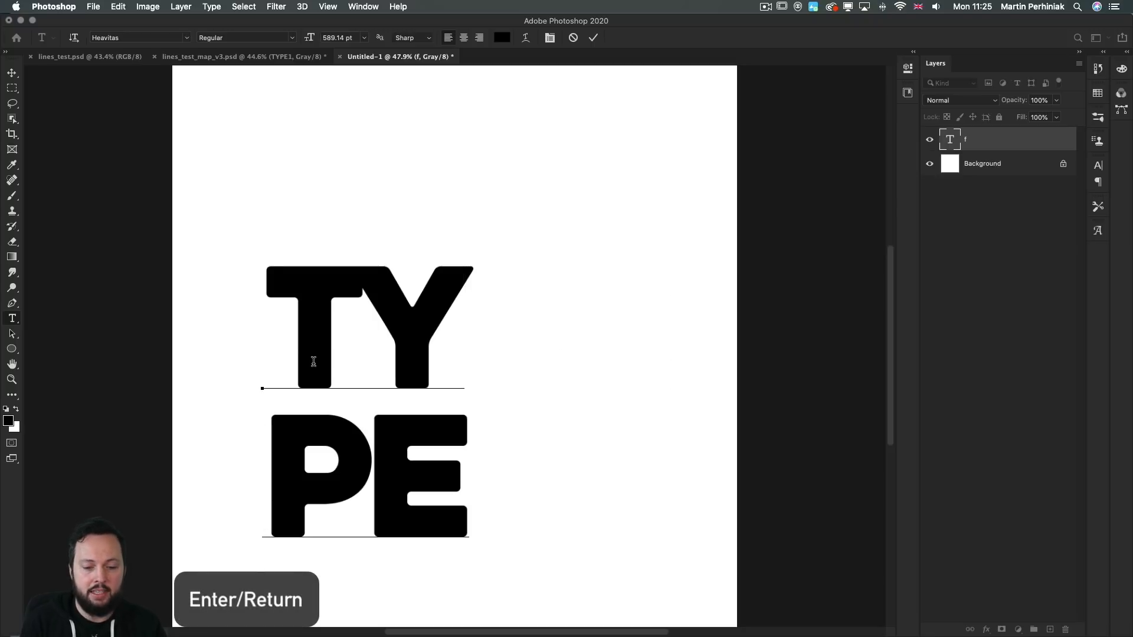
# Widen the kerning between the T and the Y in the first line to open a clear gap
pyautogui.click(355, 329)
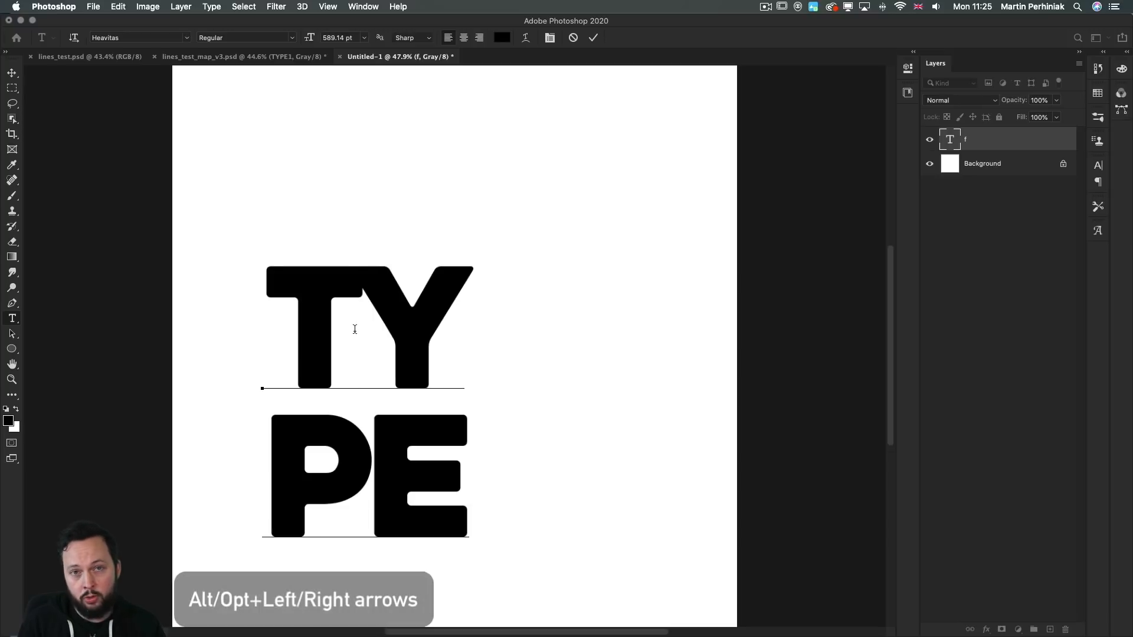
pyautogui.hotkey('alt', 'Right')
pyautogui.hotkey('alt', 'Right')
pyautogui.hotkey('alt', 'Right')
pyautogui.hotkey('alt', 'Right')
pyautogui.hotkey('alt', 'Right')
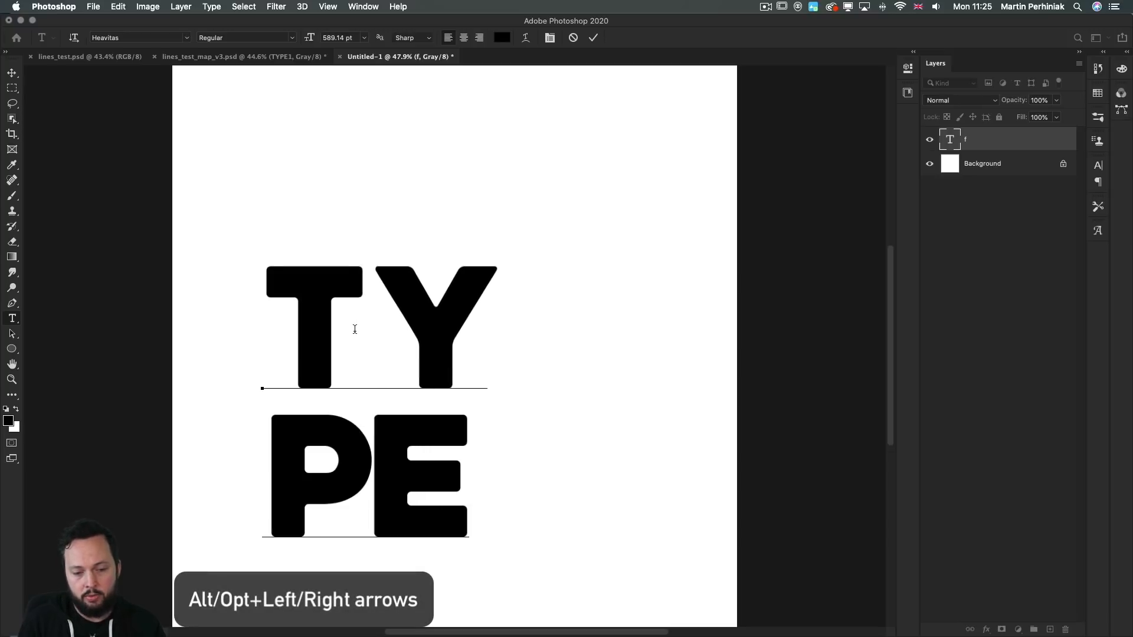
pyautogui.hotkey('alt', 'Right')
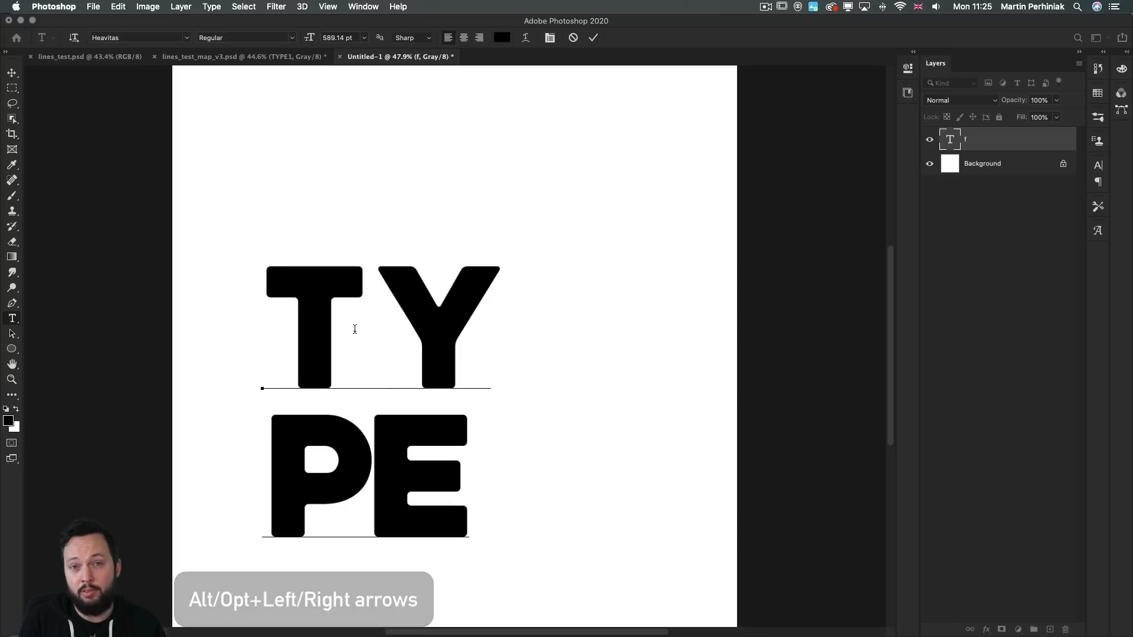
# Widen the kerning between the P and the E, and fine-tune the T–Y gap so both lines are similarly wide
pyautogui.press('Down')
pyautogui.hotkey('alt', 'Right')
pyautogui.hotkey('alt', 'Right')
pyautogui.hotkey('alt', 'Right')
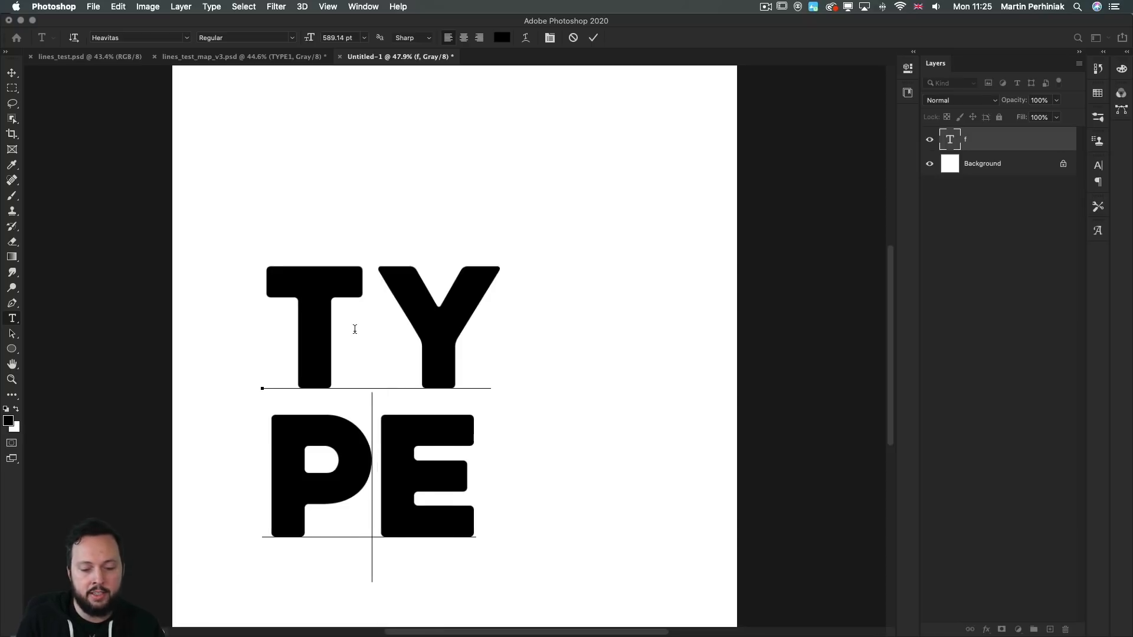
pyautogui.press('Up')
pyautogui.hotkey('alt', 'Right')
pyautogui.press('Down')
pyautogui.hotkey('alt', 'Right')
pyautogui.press('Up')
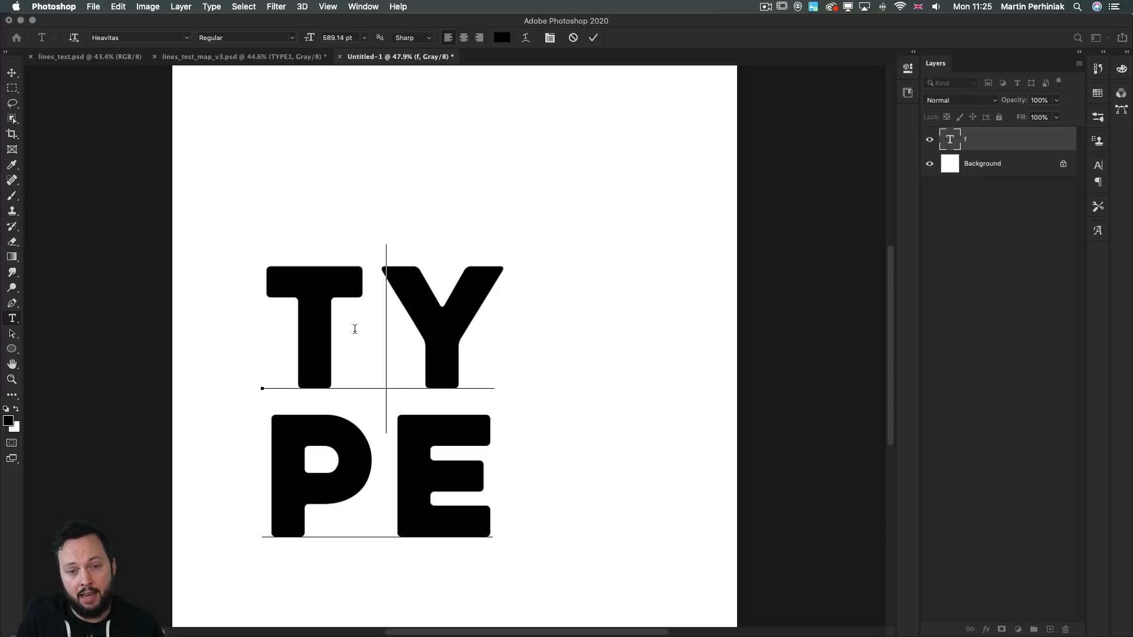
# Increase the leading of the whole text to add space between the two lines
pyautogui.press('super+a')
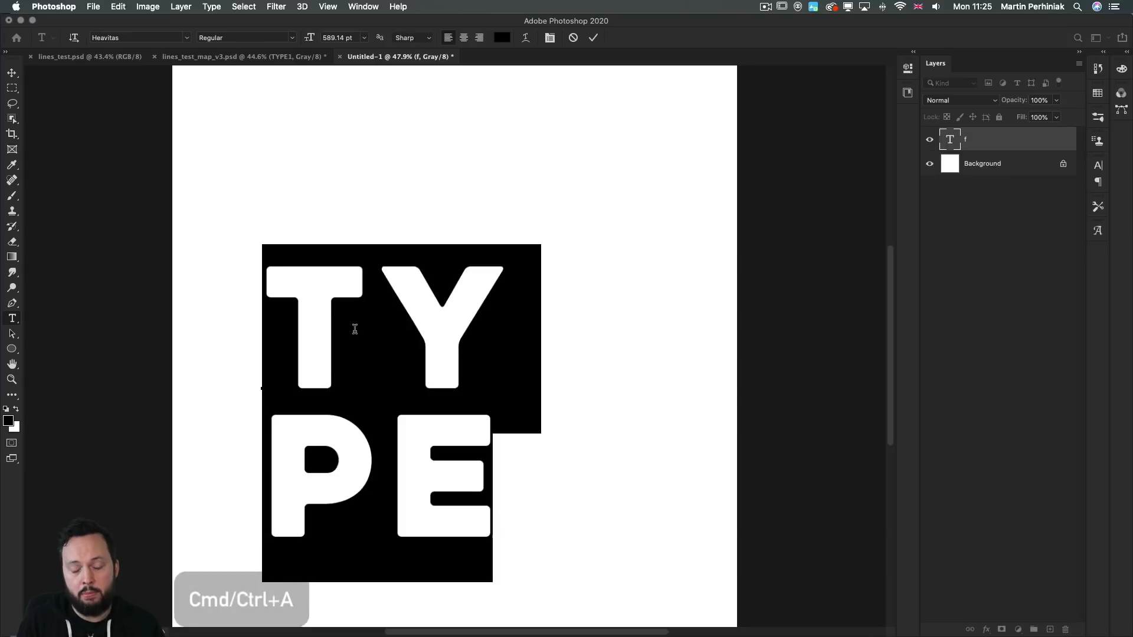
pyautogui.hotkey('alt', 'Down')
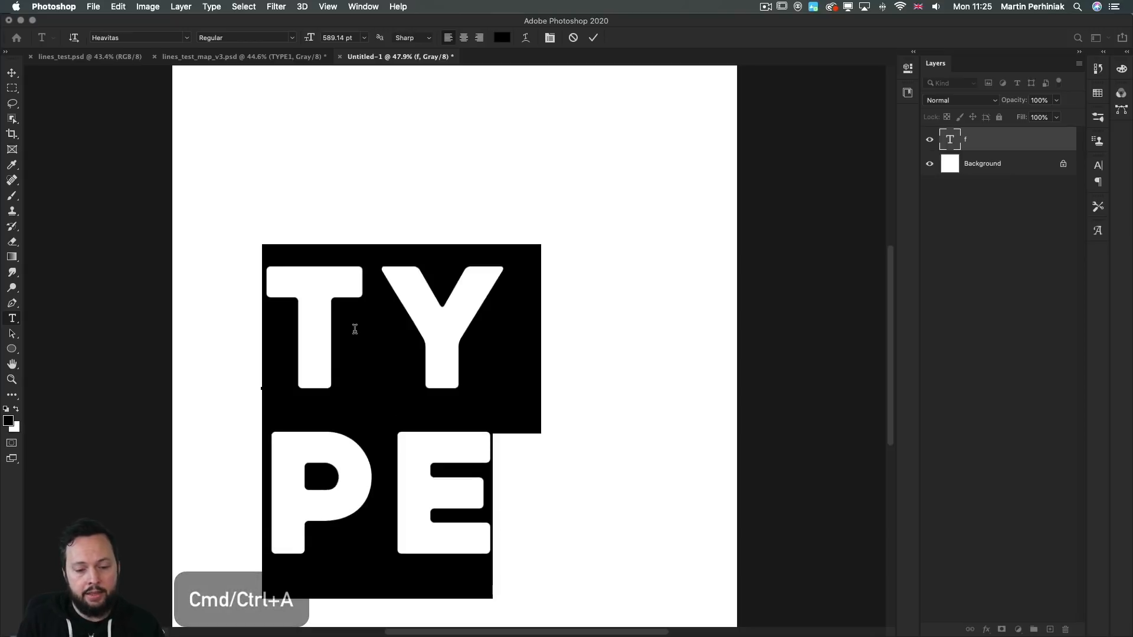
pyautogui.hotkey('alt', 'Up')
pyautogui.hotkey('alt', 'Down')
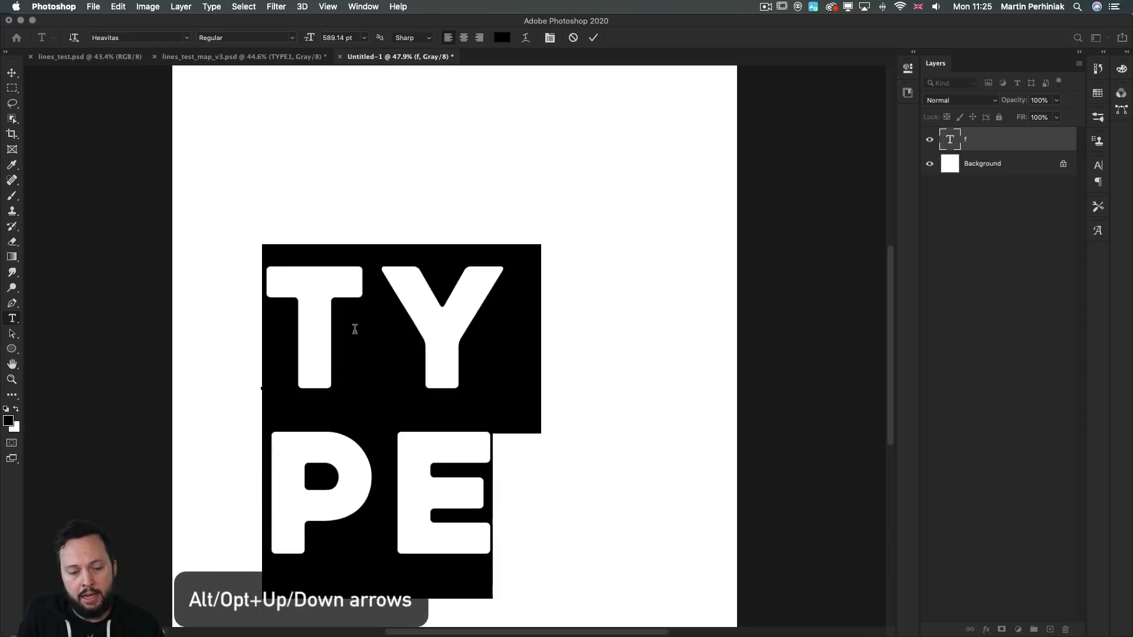
# Widen the kerning in both lines further so the letter gaps suit the larger line spacing
pyautogui.press('Left')
pyautogui.press('Right')
pyautogui.hotkey('alt', 'Right')
pyautogui.hotkey('alt', 'Right')
pyautogui.hotkey('alt', 'Right')
pyautogui.press('Down')
pyautogui.hotkey('alt', 'Right')
pyautogui.hotkey('alt', 'Right')
pyautogui.hotkey('alt', 'Right')
pyautogui.hotkey('alt', 'Left')
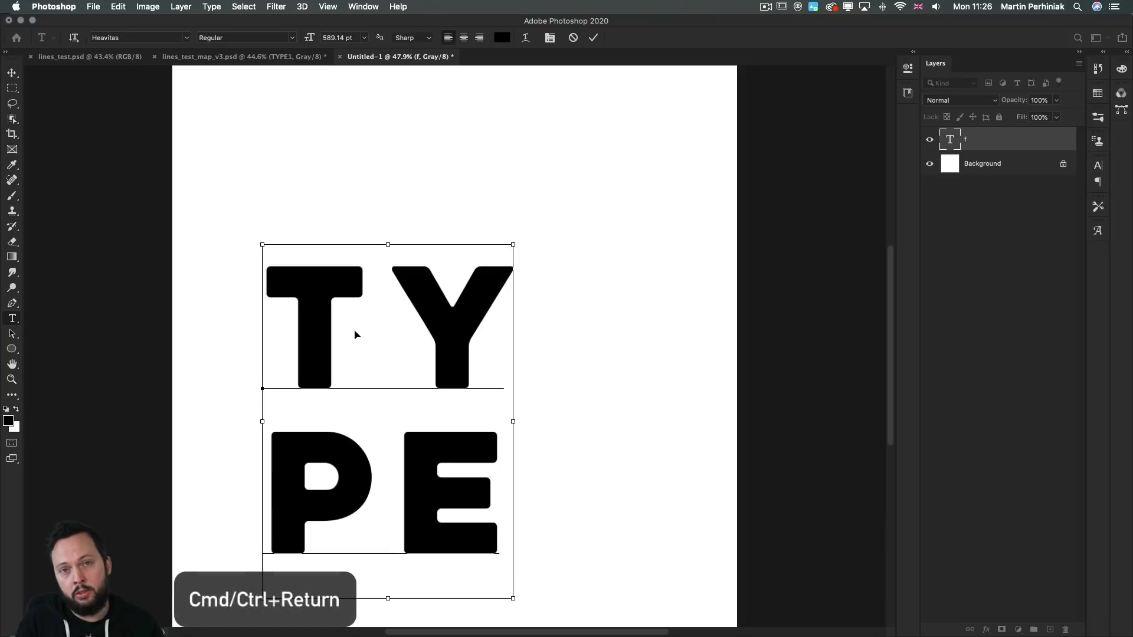
# Commit the text, move it towards the middle of the canvas, and scale it up proportionally to about 111%
pyautogui.press('super+Return')
pyautogui.press('v')
pyautogui.moveTo(441, 351); pyautogui.dragTo(490, 287)
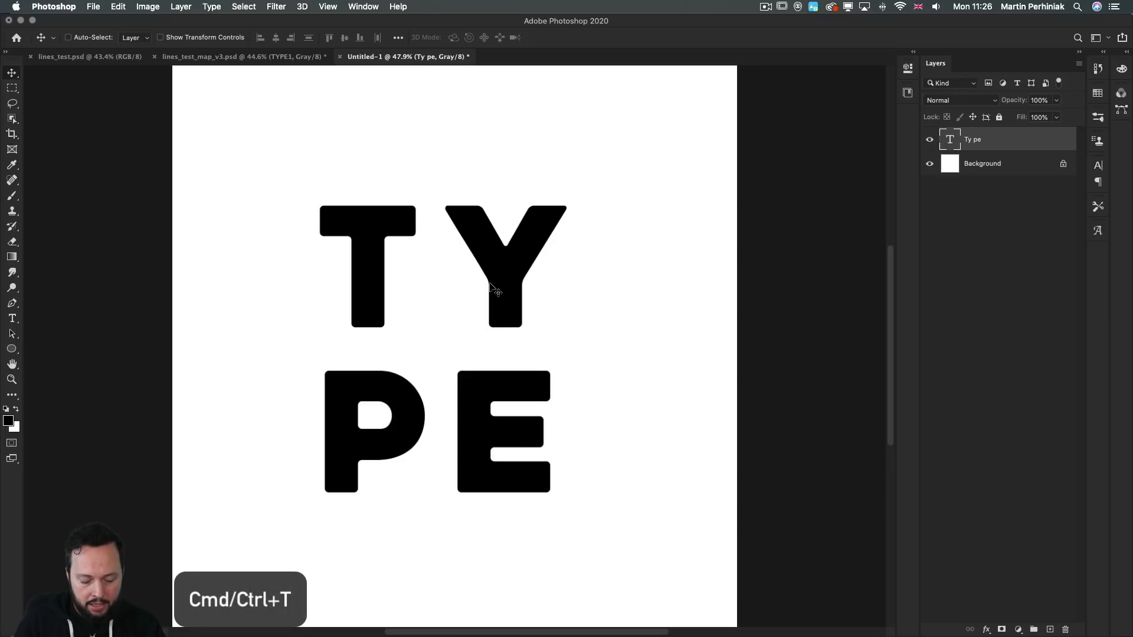
pyautogui.press('super+t')
pyautogui.moveTo(564, 180); pyautogui.dragTo(579, 162)
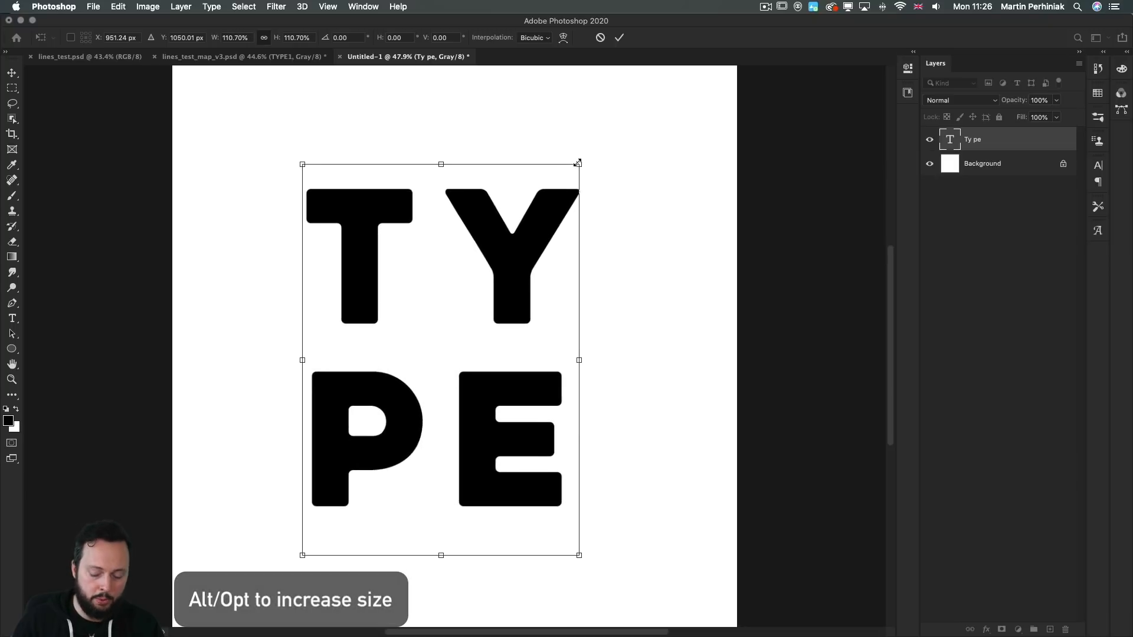
pyautogui.press('Return')
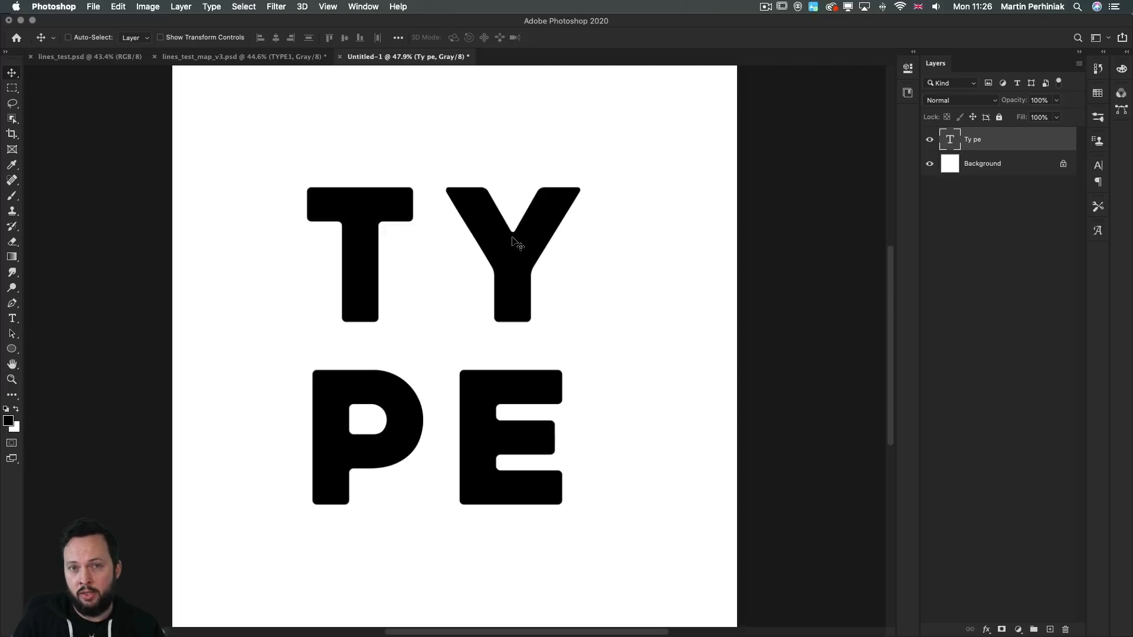
# Convert the text layer to a Smart Object and apply a Gaussian Blur with a 50-pixel radius
pyautogui.rightClick(989, 139)
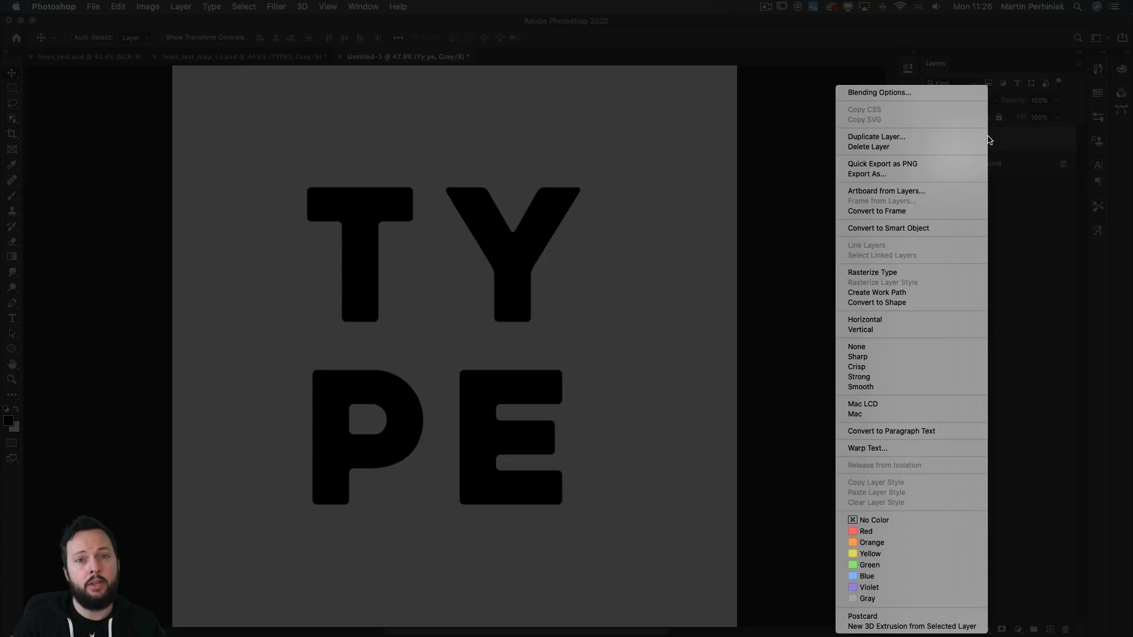
pyautogui.click(913, 228)
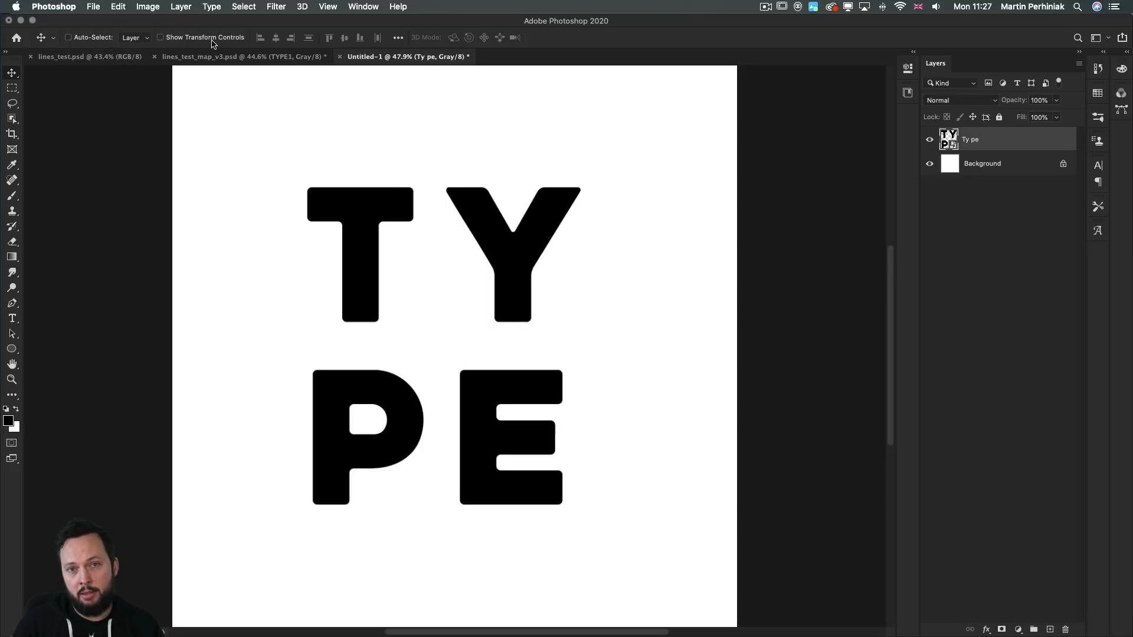
pyautogui.click(276, 6)
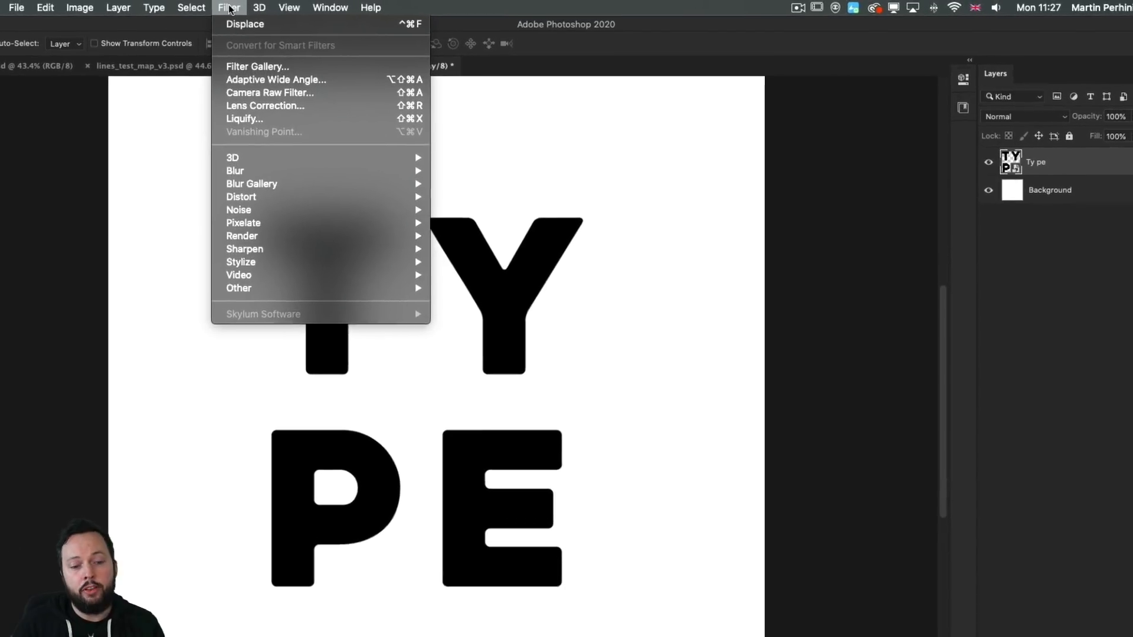
pyautogui.moveTo(260, 171)
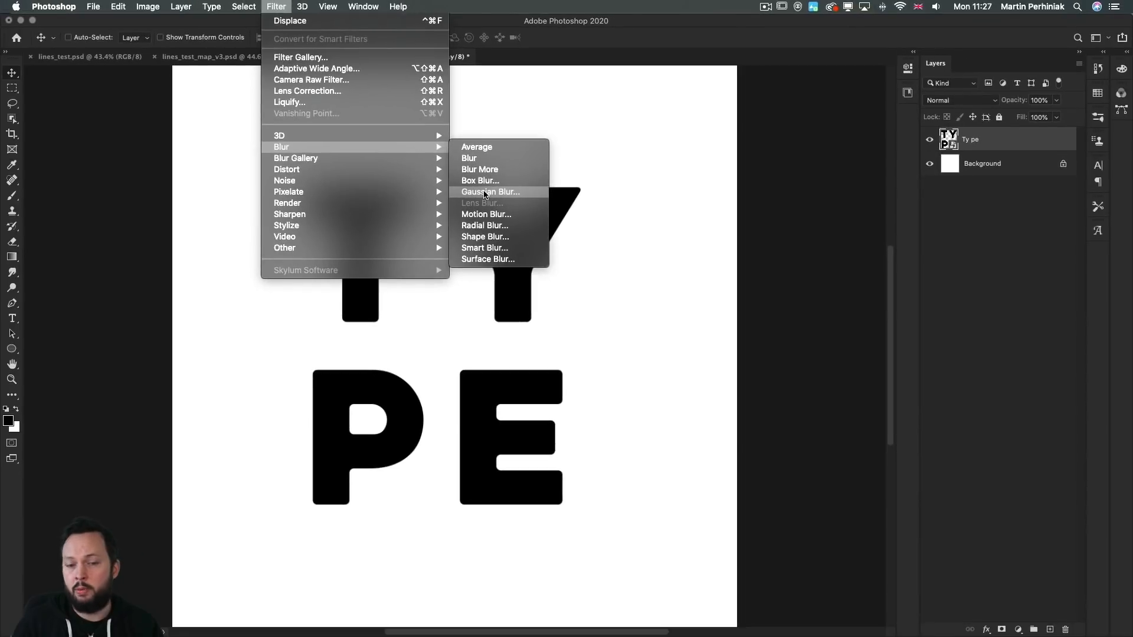
pyautogui.click(484, 191)
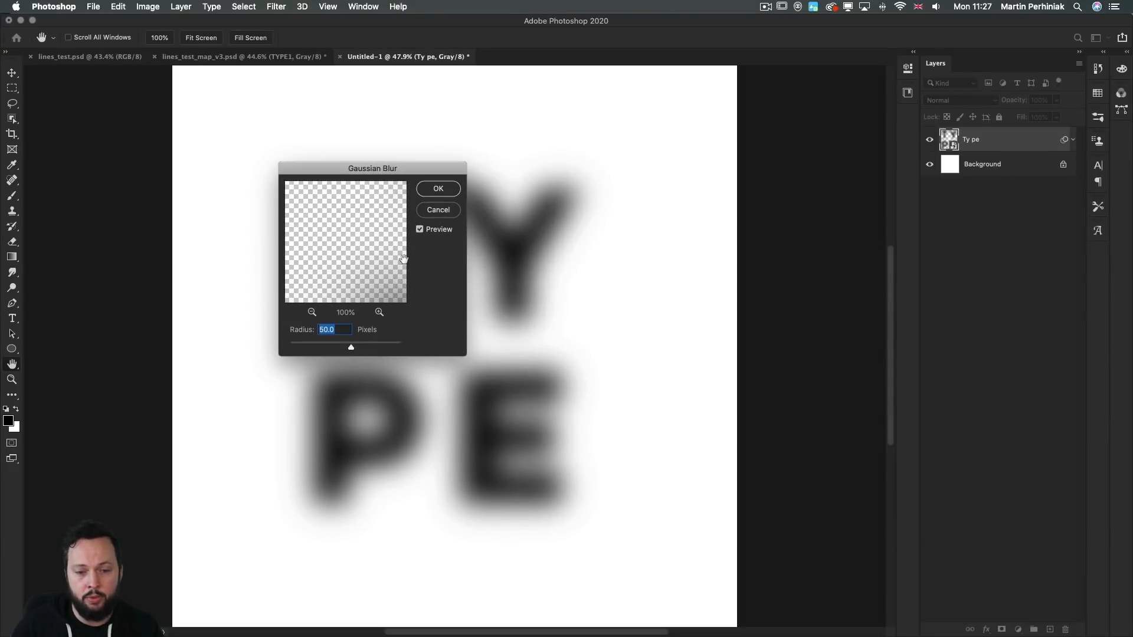
pyautogui.moveTo(415, 171); pyautogui.dragTo(769, 209)
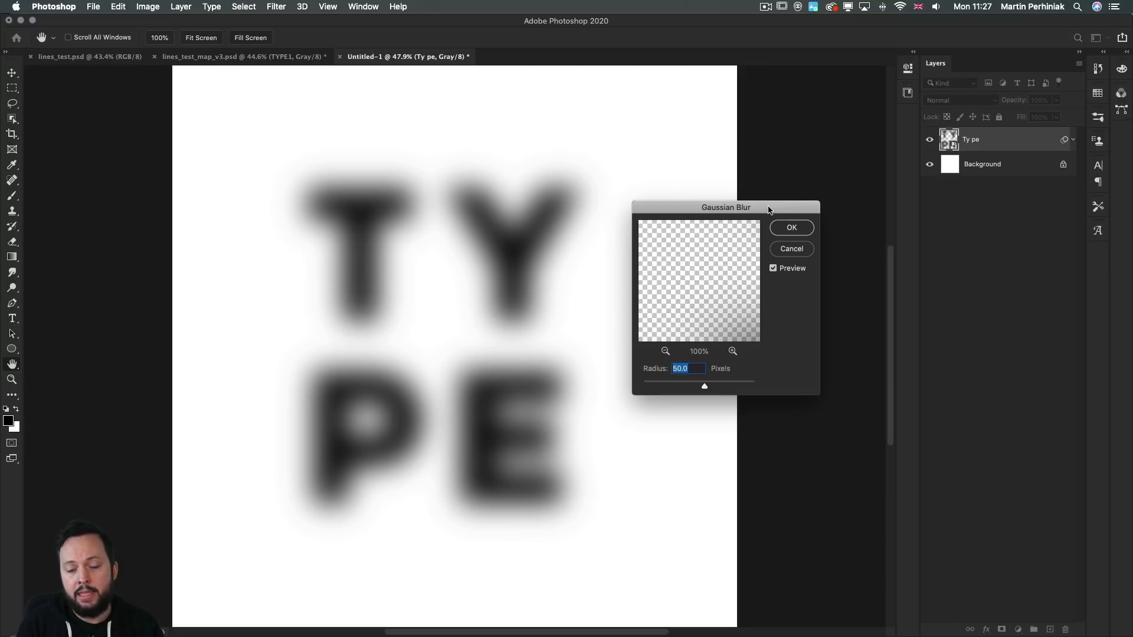
pyautogui.write('10')
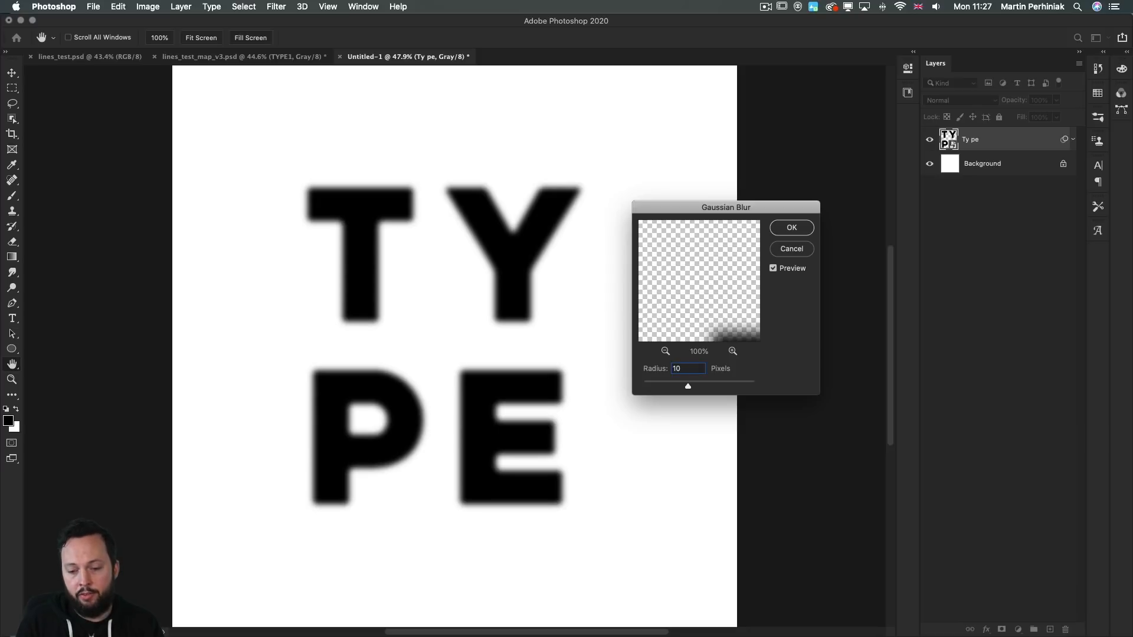
pyautogui.press('super+a')
pyautogui.write('50')
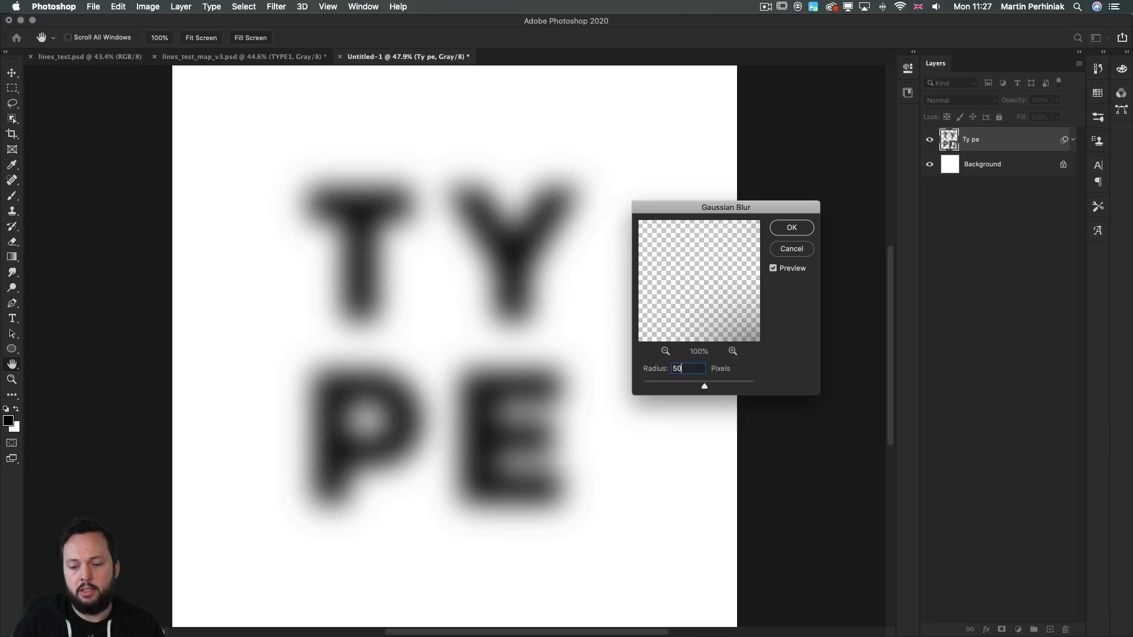
pyautogui.click(791, 228)
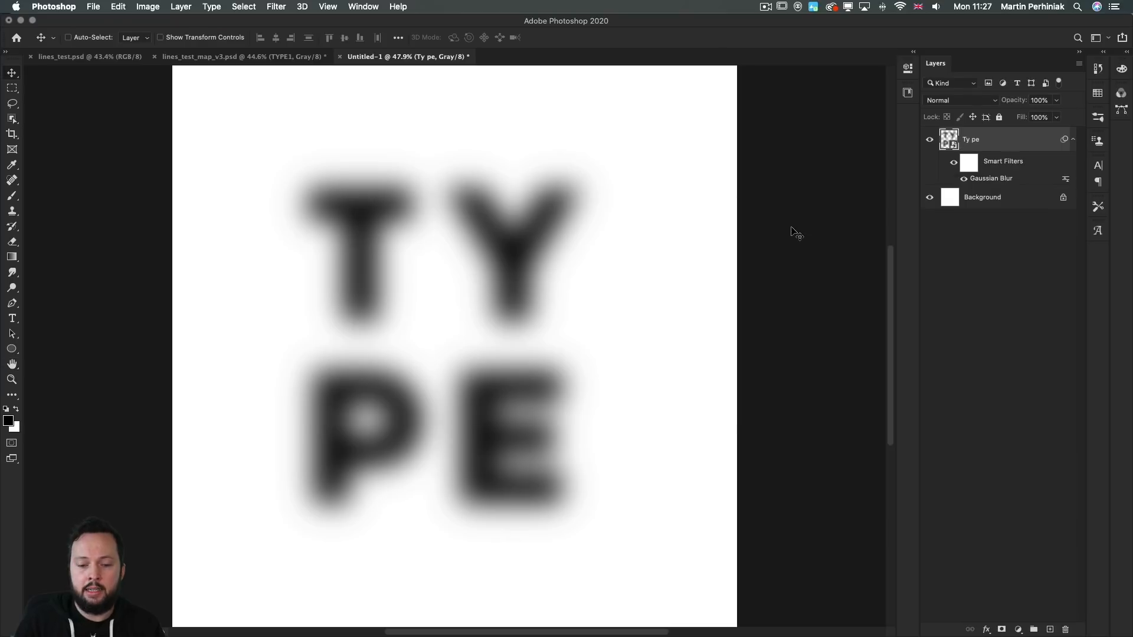
# Compare the text with the smart filters off and on, and review the Gaussian Blur settings without changing them
pyautogui.click(953, 163)
pyautogui.click(953, 164)
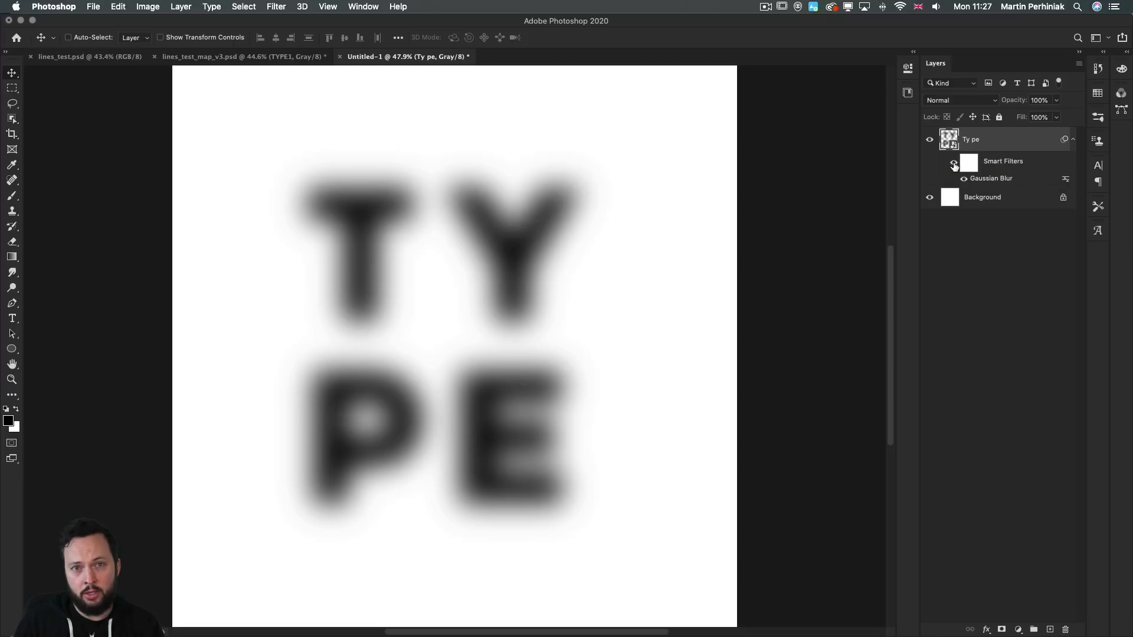
pyautogui.doubleClick(992, 178)
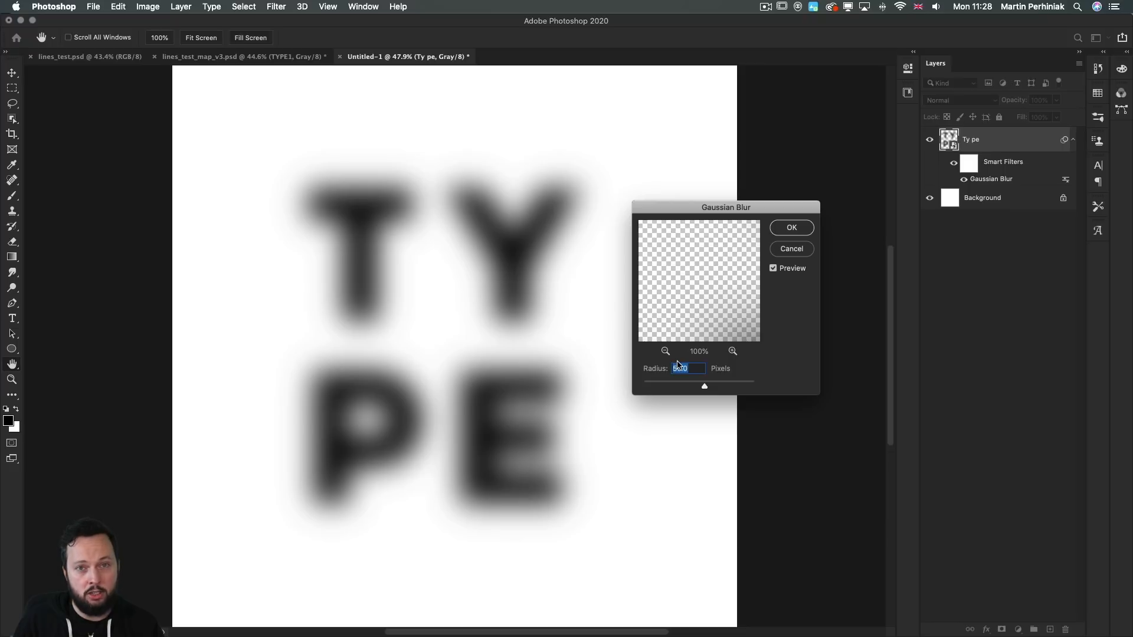
pyautogui.click(806, 229)
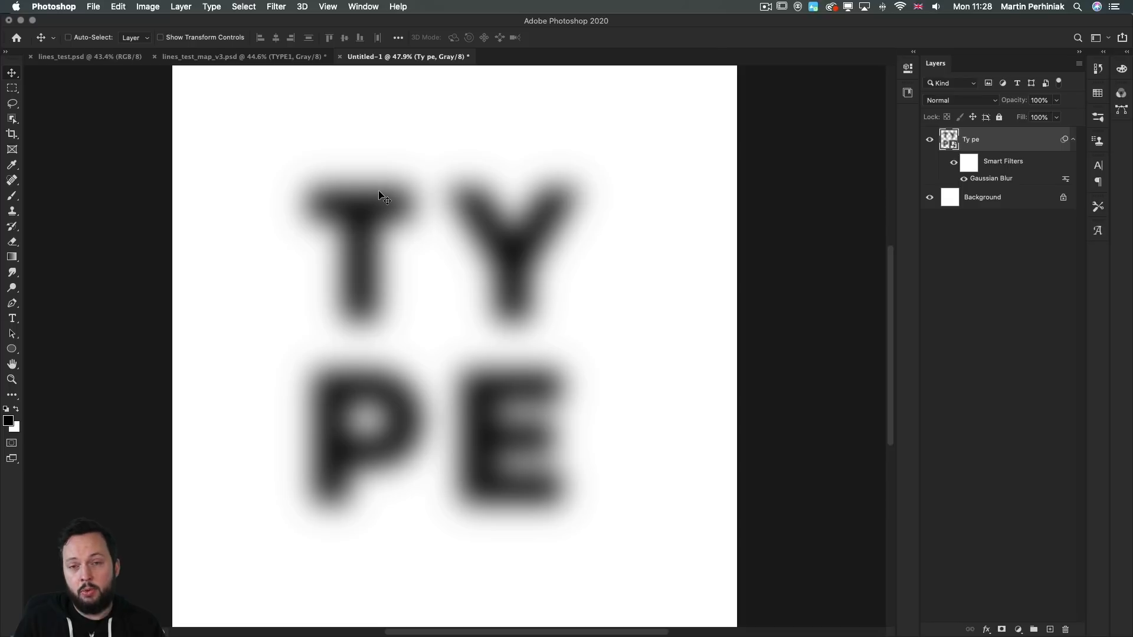
# Save the document in Photoshop format as displacement_map.psd in the files folder, and deselect the layer
pyautogui.press('super+s')
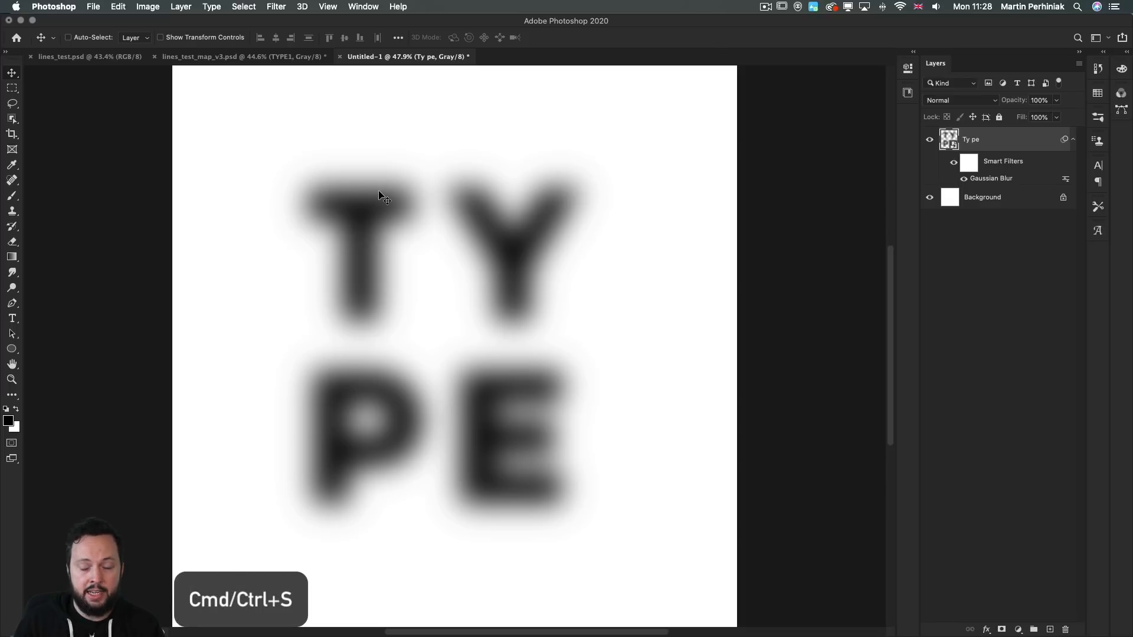
pyautogui.press('super+s')
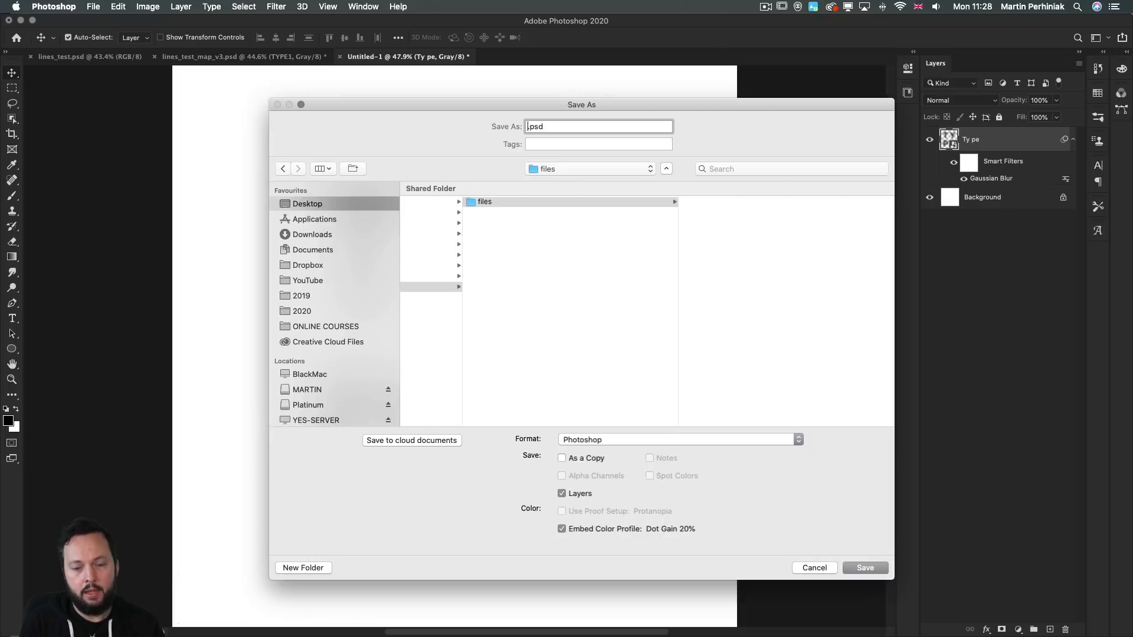
pyautogui.write('displacement')
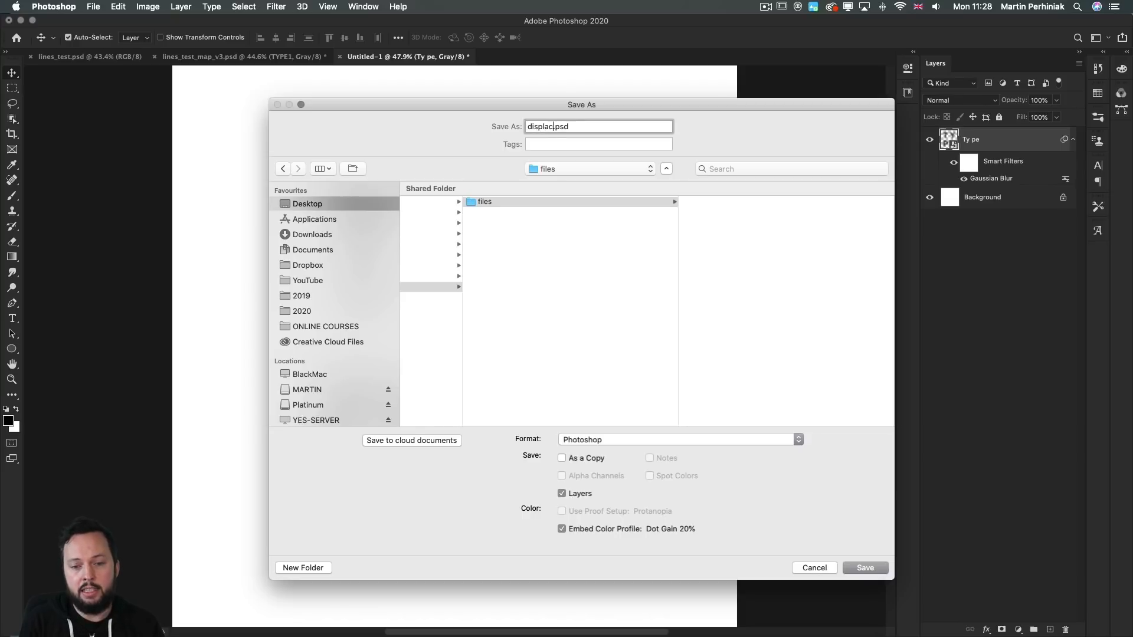
pyautogui.write('_map')
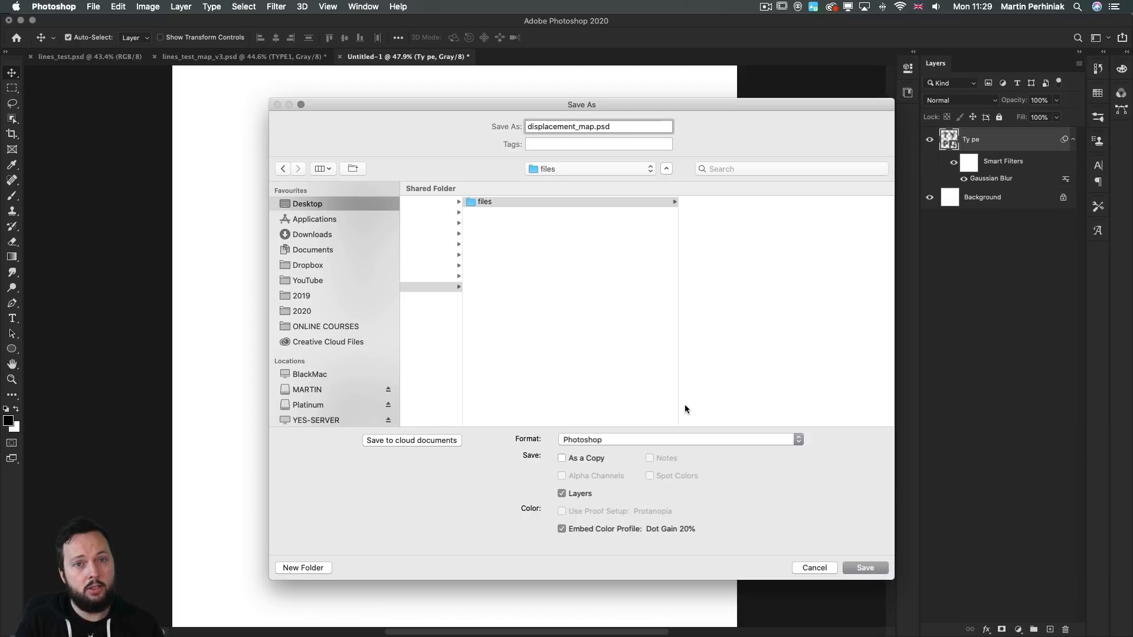
pyautogui.press('Return')
pyautogui.click(982, 313)
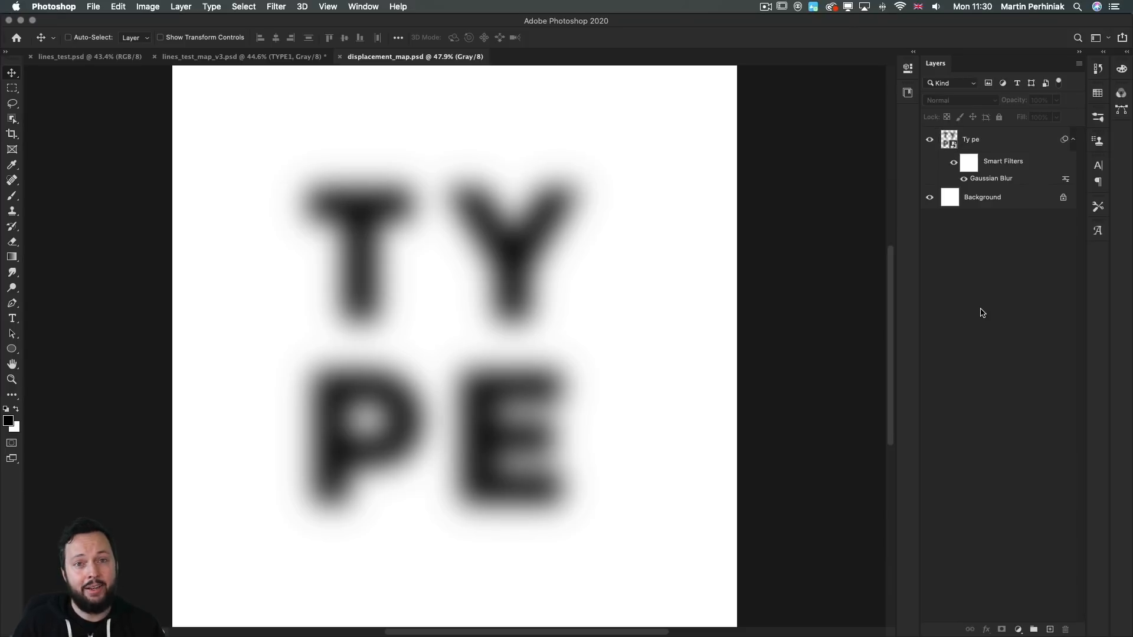
# Create a new 2000 by 2000 pixel document at 72 ppi in RGB Color with a white background
pyautogui.press('super+n')
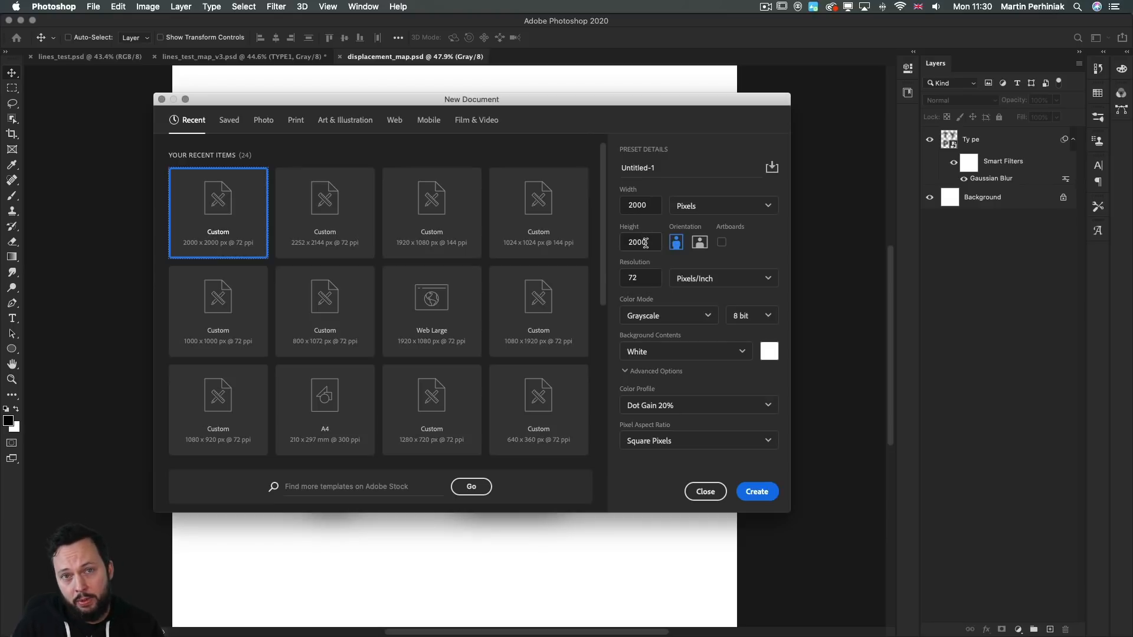
pyautogui.click(679, 317)
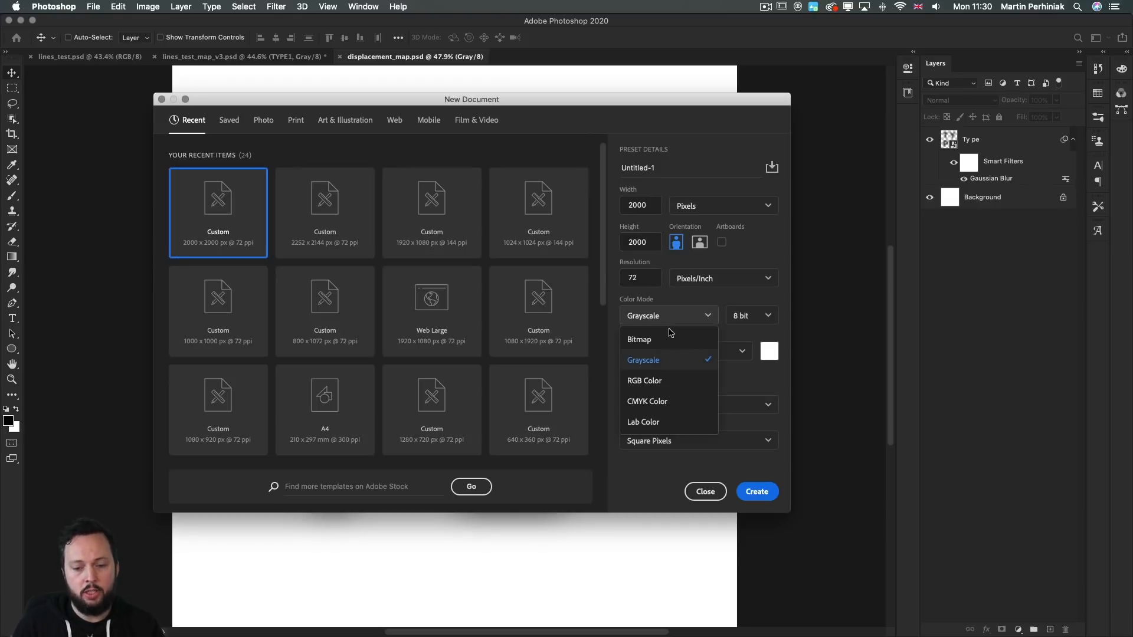
pyautogui.click(658, 381)
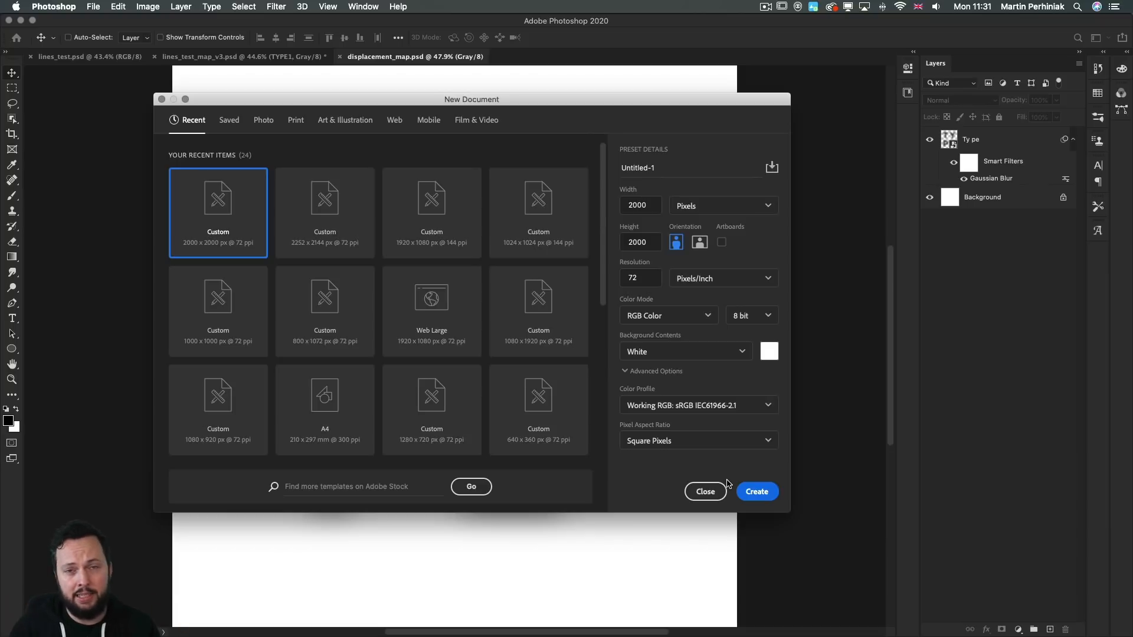
pyautogui.click(755, 491)
# Draw a black vertical shape line near the canvas's left edge with the Line tool, 7 px in weight and about 1935 px tall
pyautogui.press('u')
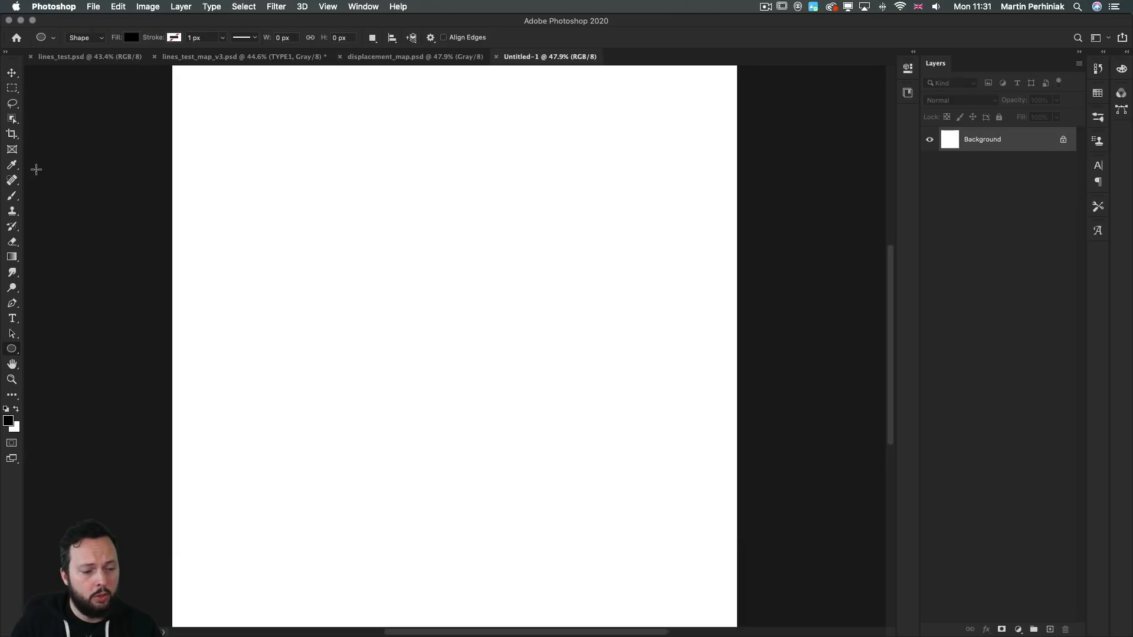
pyautogui.click(11, 347)
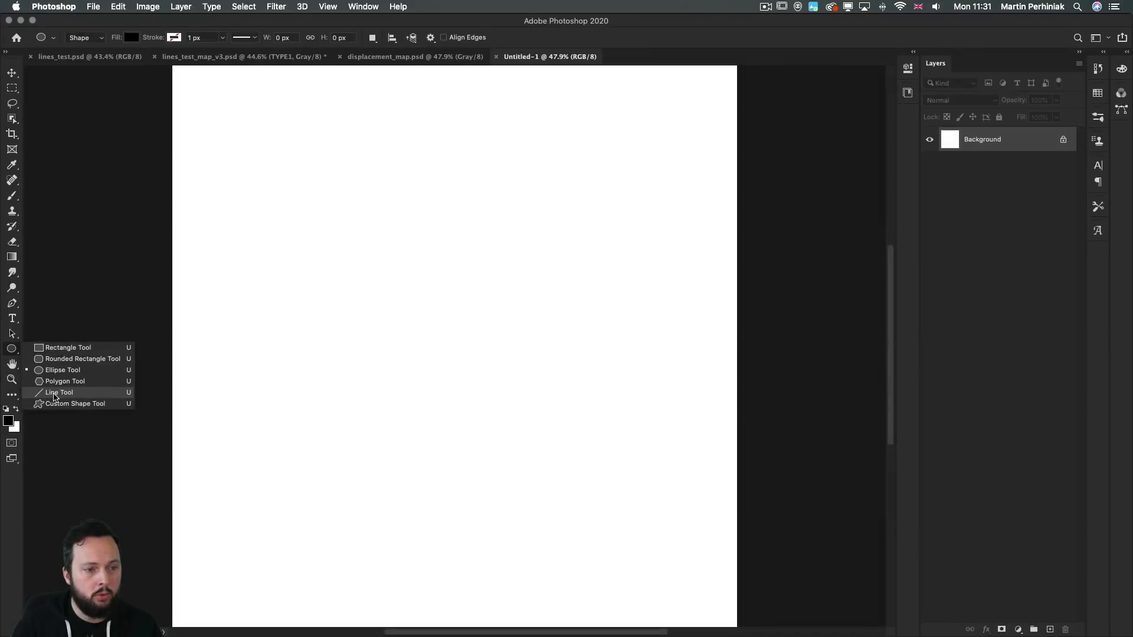
pyautogui.click(65, 399)
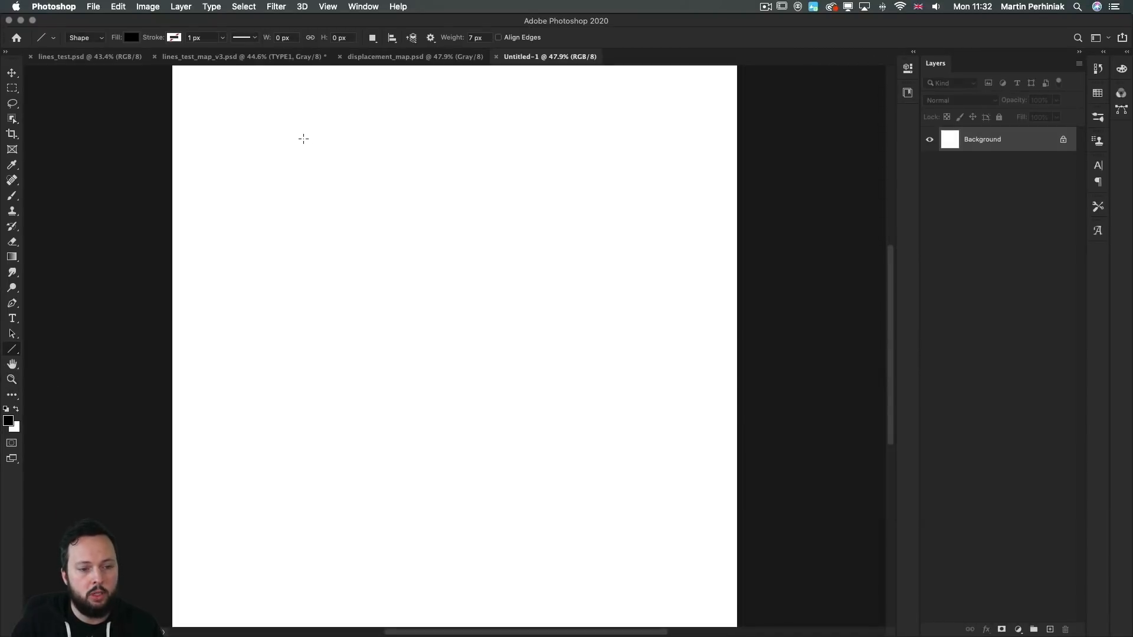
pyautogui.moveTo(230, 75); pyautogui.dragTo(239, 620)
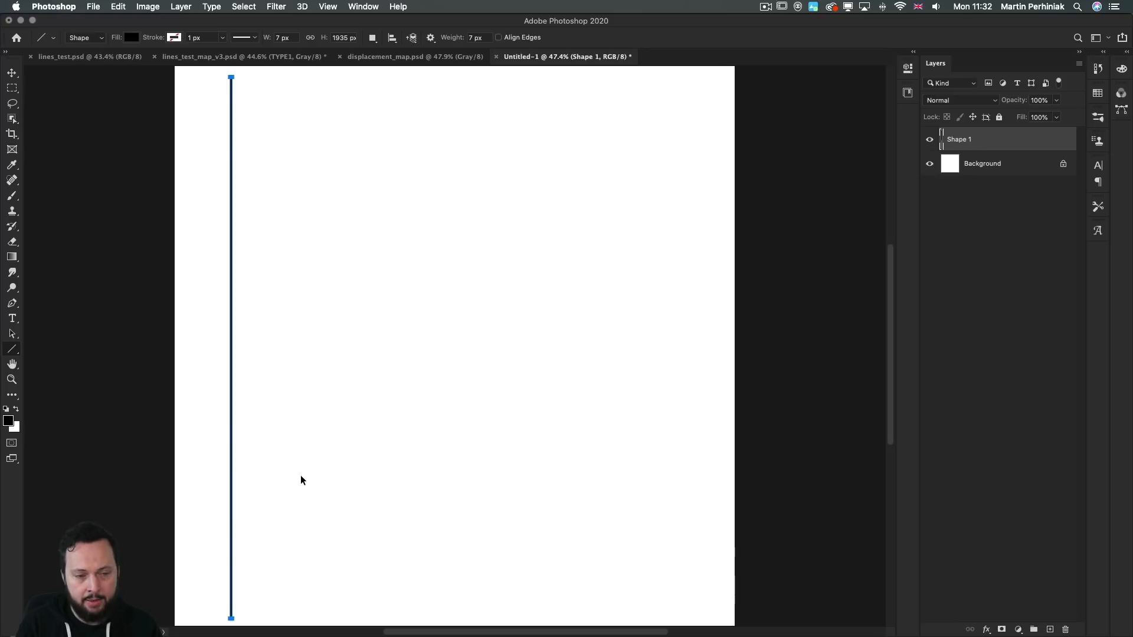
# Duplicate the line about 50 px to its right, then duplicate both line layers to make four evenly spaced lines
pyautogui.press('super+minus')
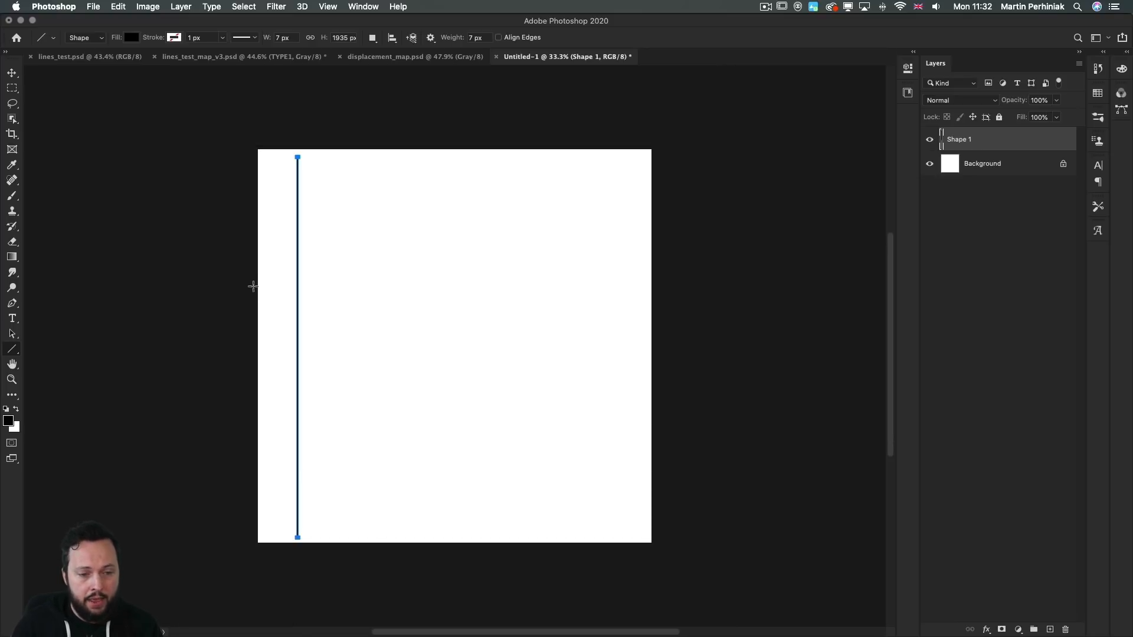
pyautogui.press('v')
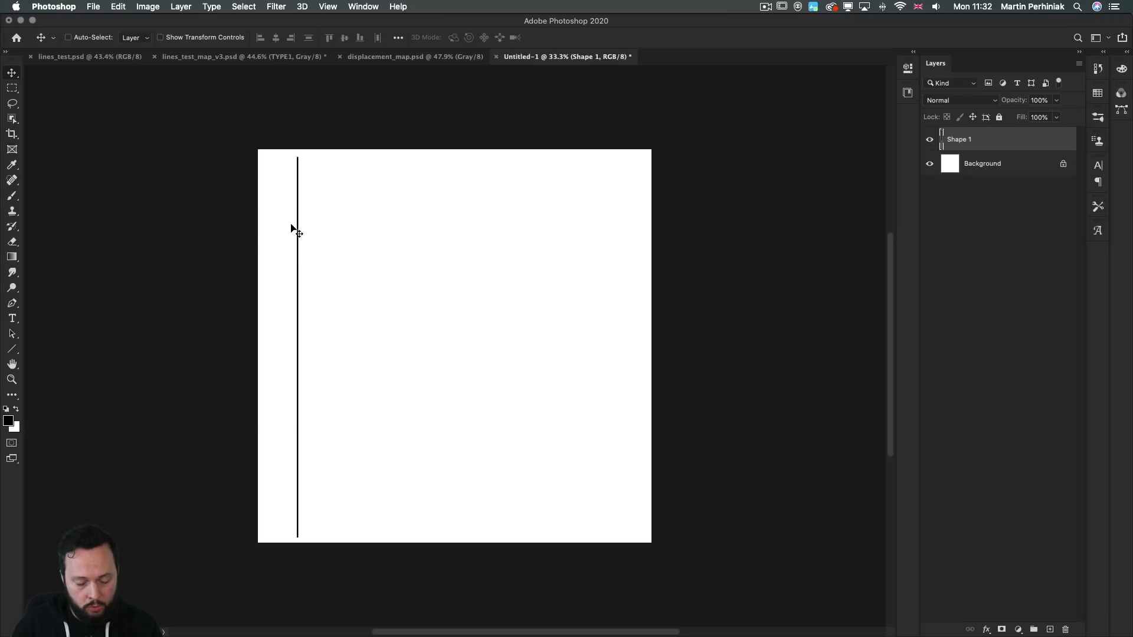
pyautogui.moveTo(299, 235); pyautogui.dragTo(308, 237)
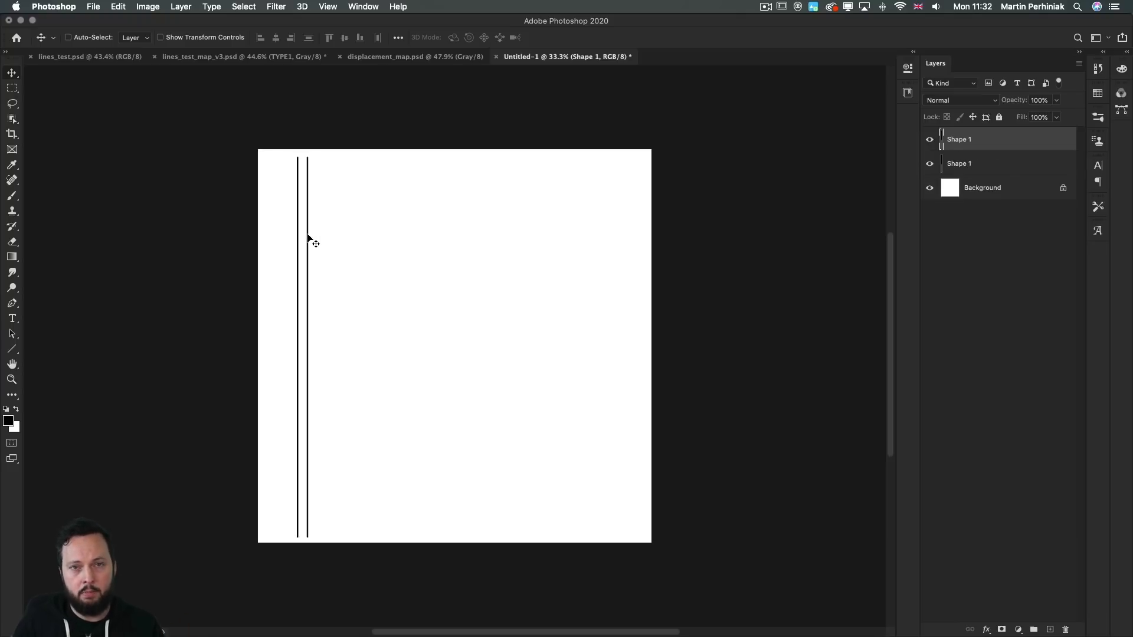
pyautogui.press('u')
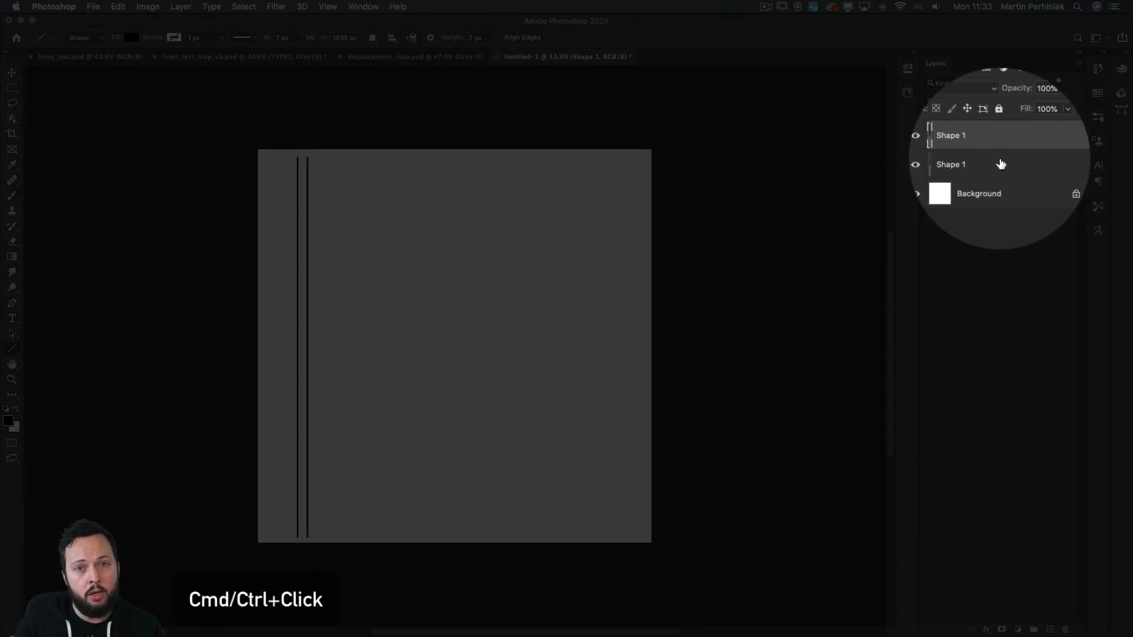
pyautogui.keyDown('super'); pyautogui.click(1001, 164); pyautogui.keyUp('super')
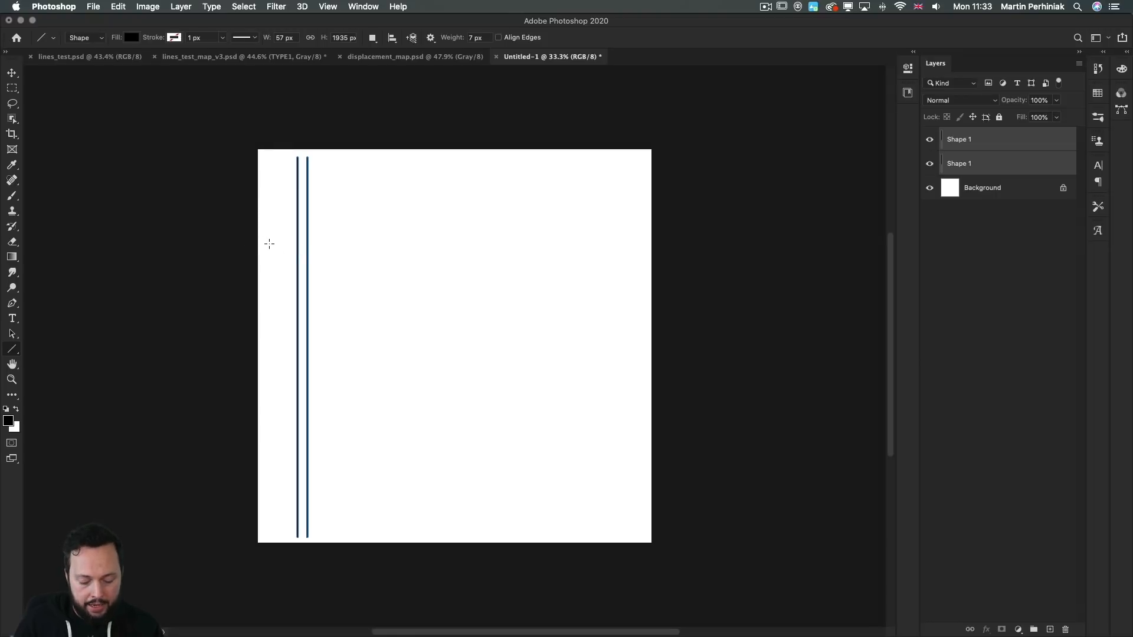
pyautogui.press('v')
pyautogui.moveTo(306, 247)
pyautogui.mouseDown()
pyautogui.moveTo(344, 247)
pyautogui.moveTo(325, 247)
pyautogui.mouseUp()
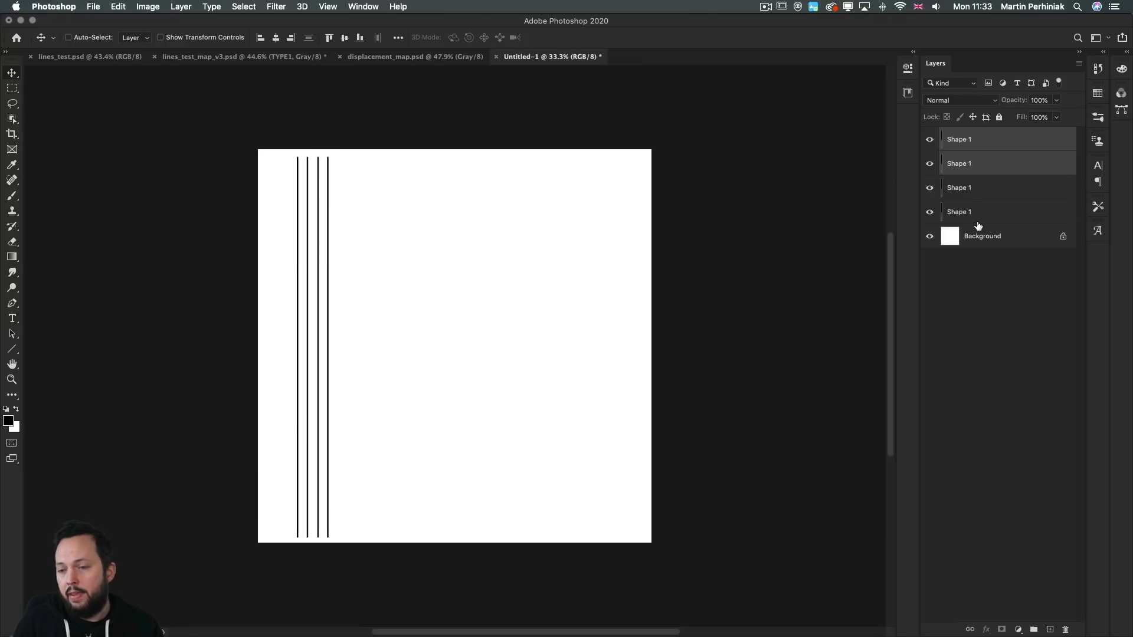
# Repeatedly select all the line layers and duplicate them to the right, doubling the four lines until 32 span the canvas
pyautogui.click(1005, 212)
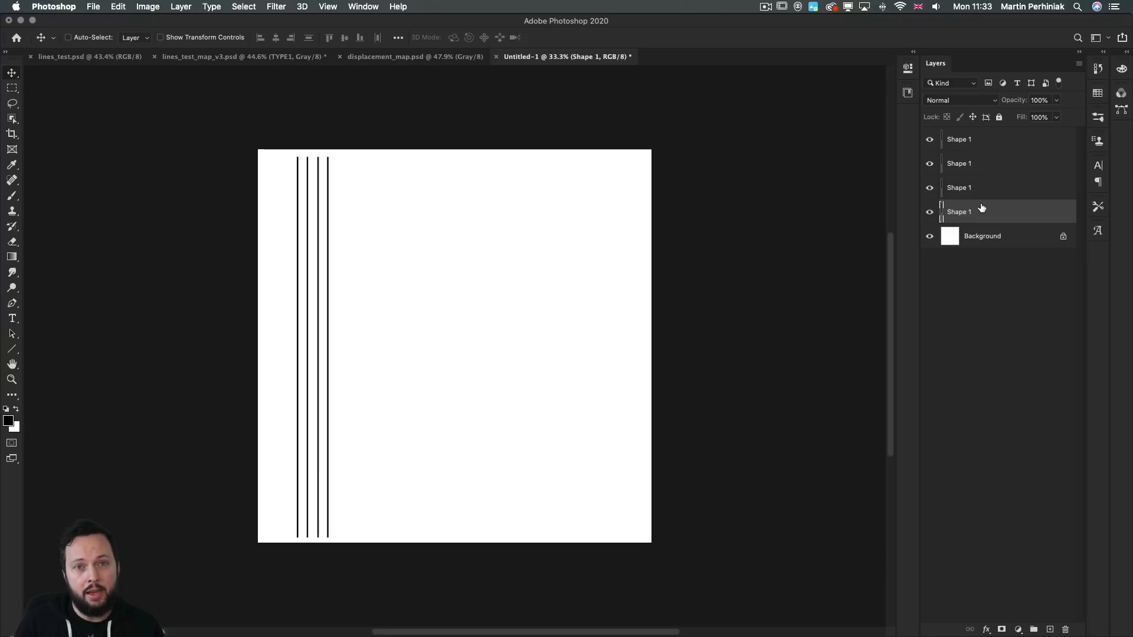
pyautogui.keyDown('shift'); pyautogui.click(990, 144); pyautogui.keyUp('shift')
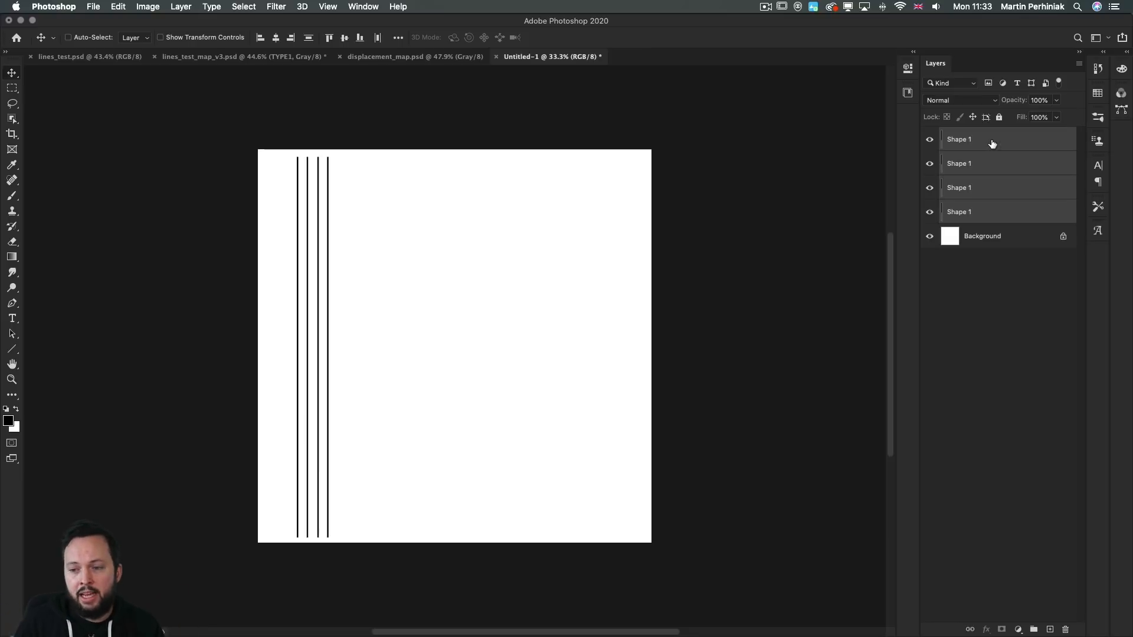
pyautogui.moveTo(313, 227); pyautogui.dragTo(357, 230)
pyautogui.click(996, 312)
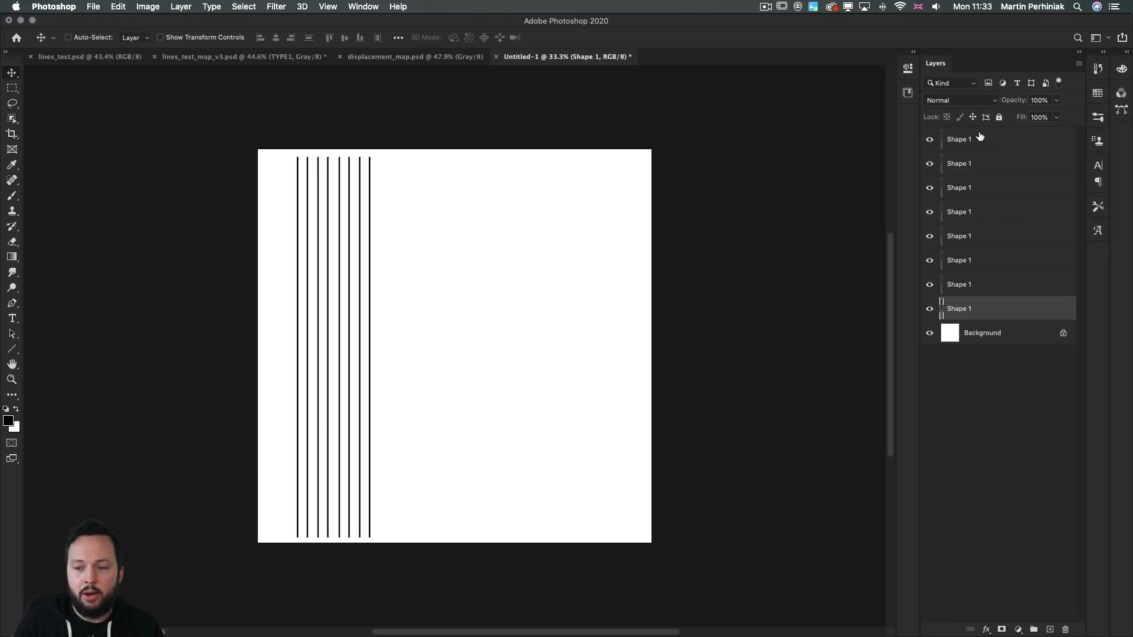
pyautogui.keyDown('shift'); pyautogui.click(976, 143); pyautogui.keyUp('shift')
pyautogui.moveTo(333, 271); pyautogui.dragTo(417, 268)
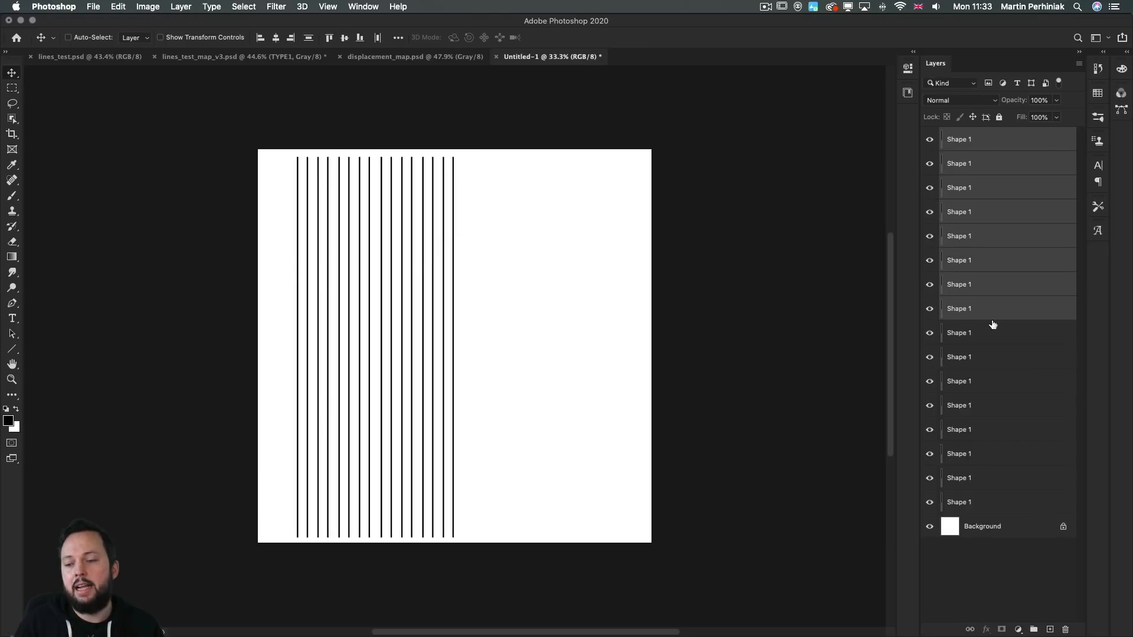
pyautogui.click(1000, 498)
pyautogui.keyDown('shift'); pyautogui.click(977, 140); pyautogui.keyUp('shift')
pyautogui.moveTo(331, 295); pyautogui.dragTo(496, 286)
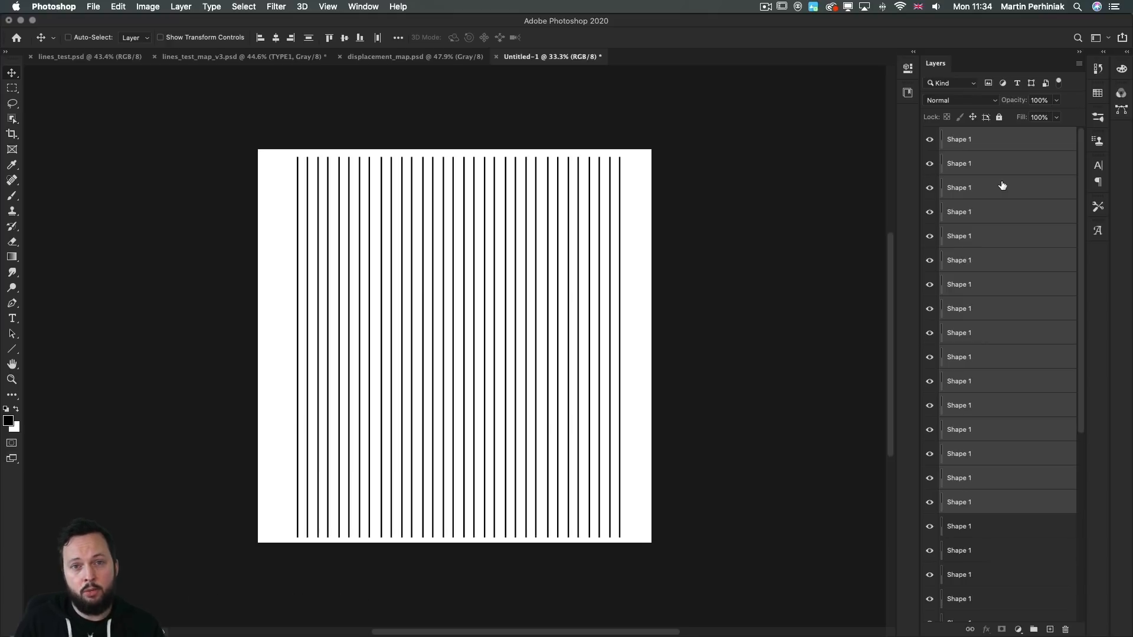
# Select all the line layers except the Background and merge them into a single shape layer
pyautogui.press('super+alt+a')
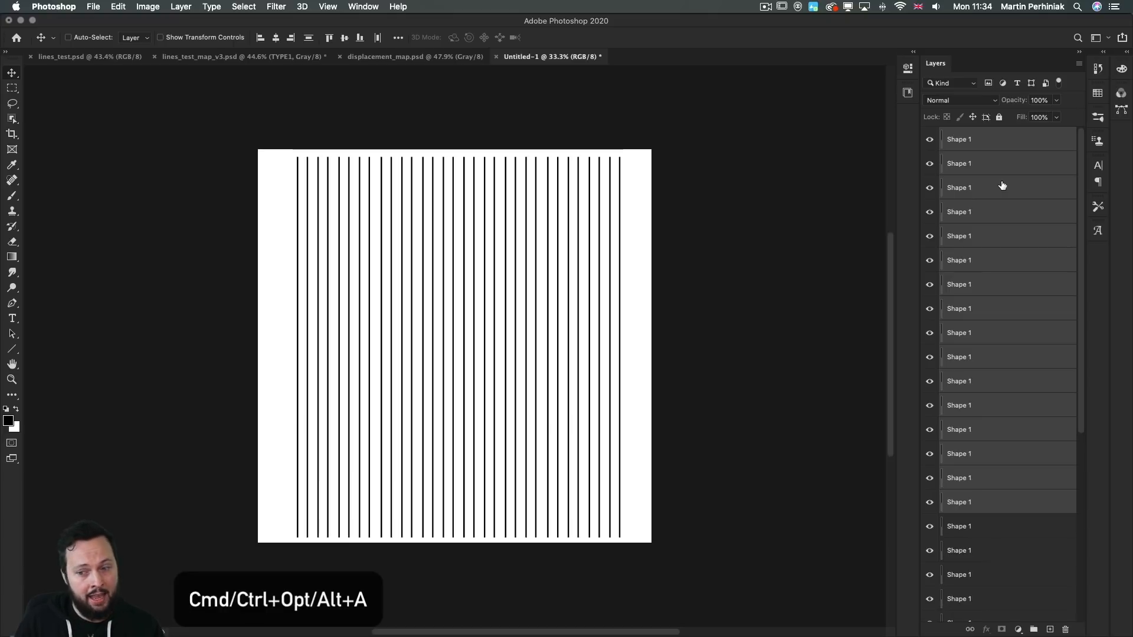
pyautogui.scroll(-3, 1013, 257)
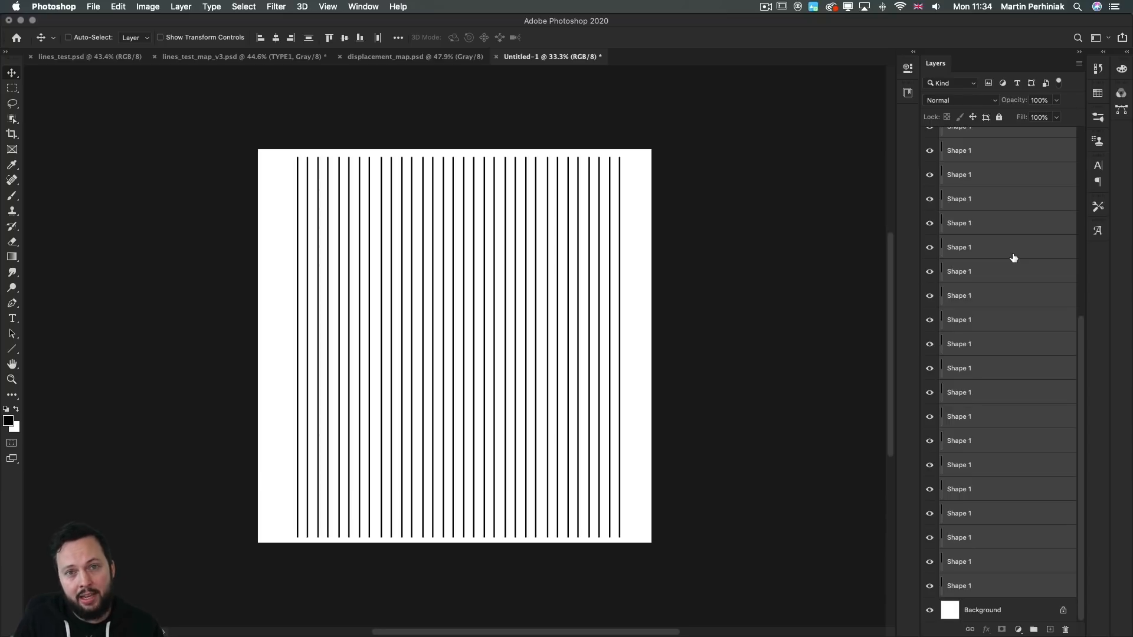
pyautogui.scroll(1, 1014, 258)
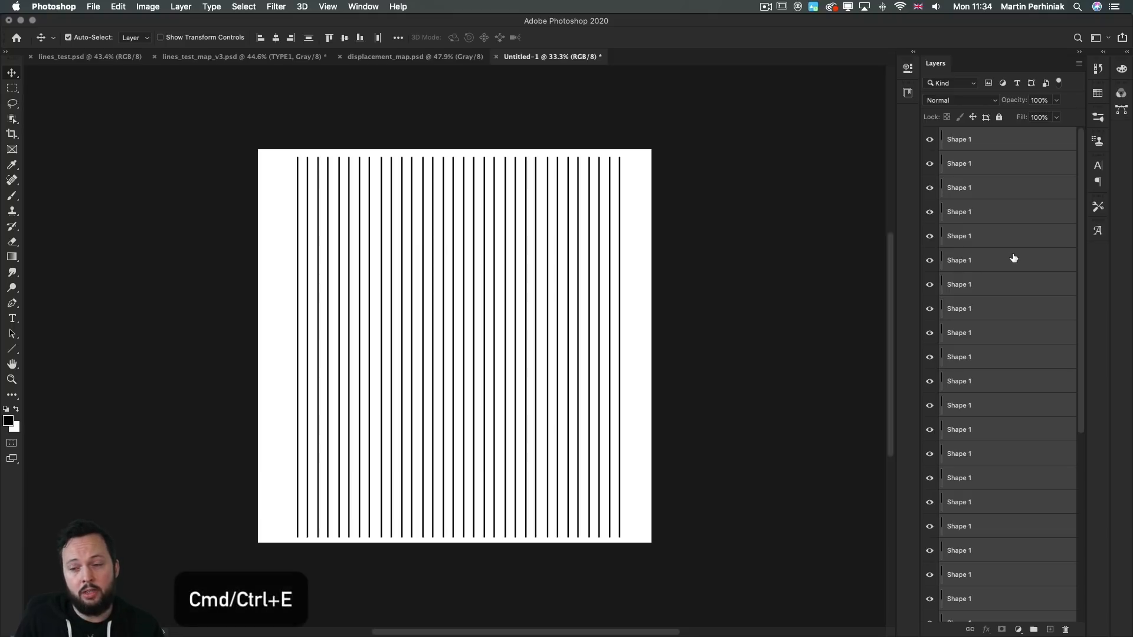
pyautogui.press('super+e')
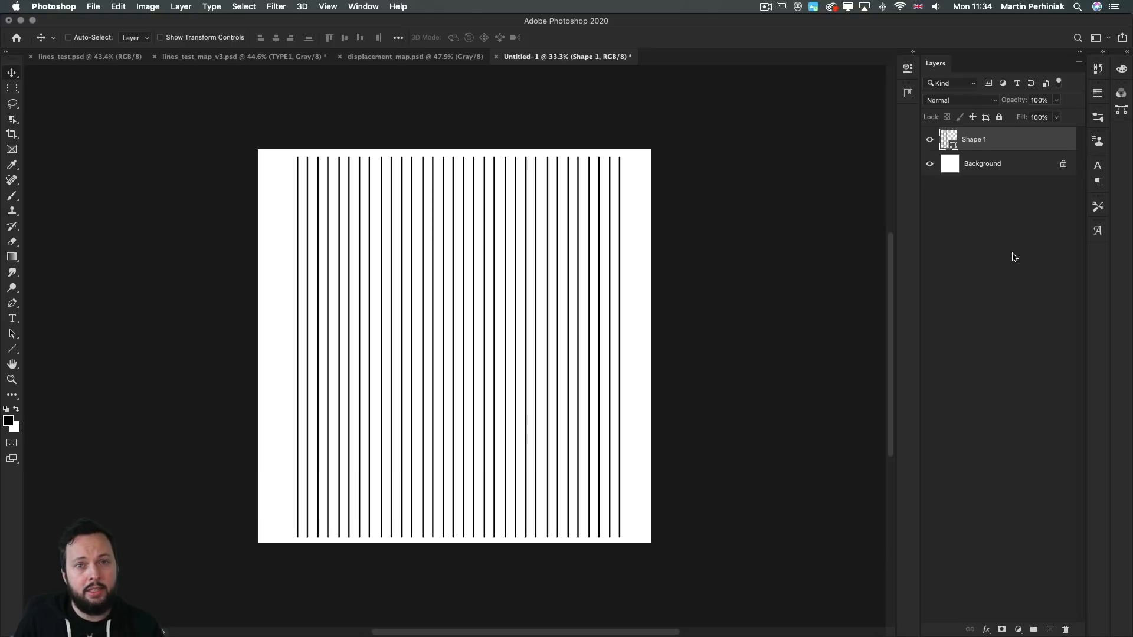
# Inspect the merged layer's paths by selecting the left two-thirds of the lines with the Path Selection tool, then clear the selection
pyautogui.press('a')
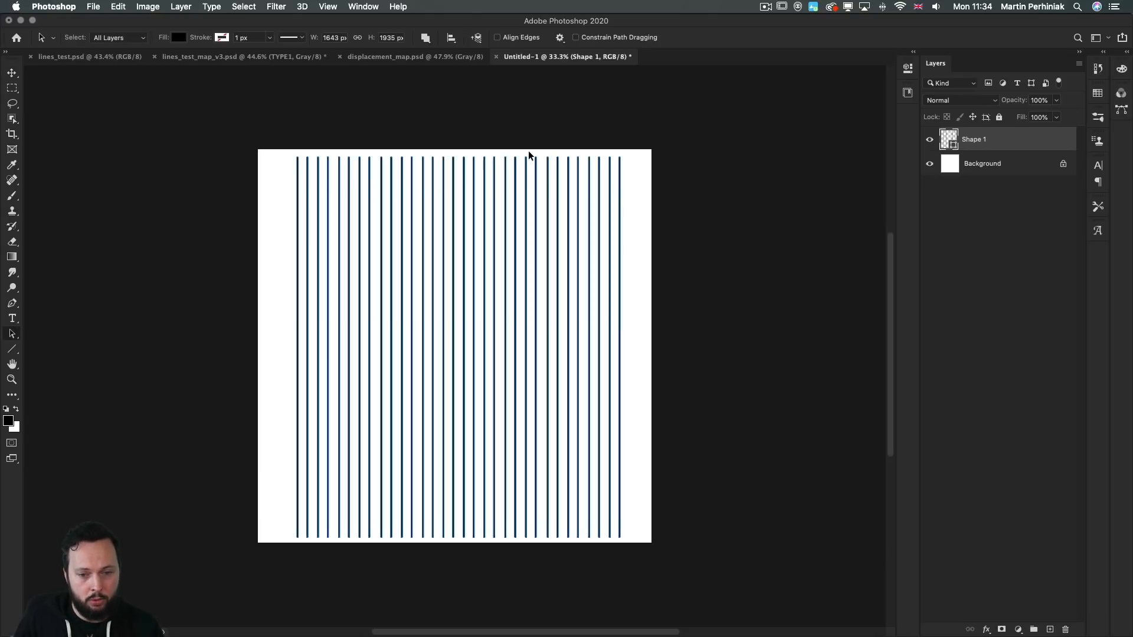
pyautogui.moveTo(278, 148); pyautogui.dragTo(510, 264)
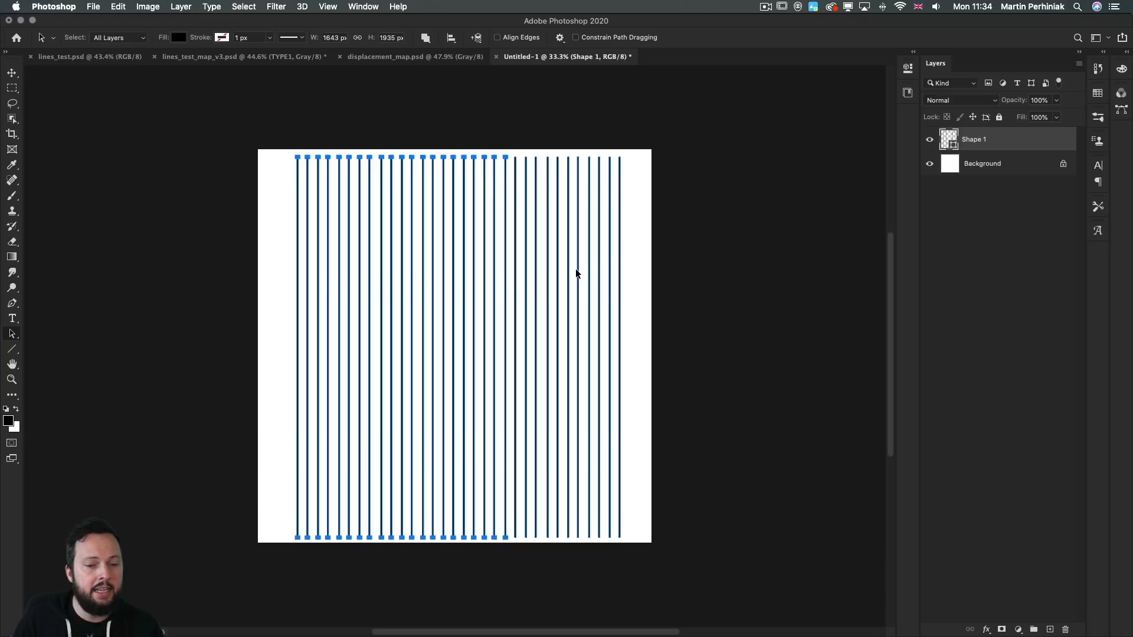
pyautogui.press('v')
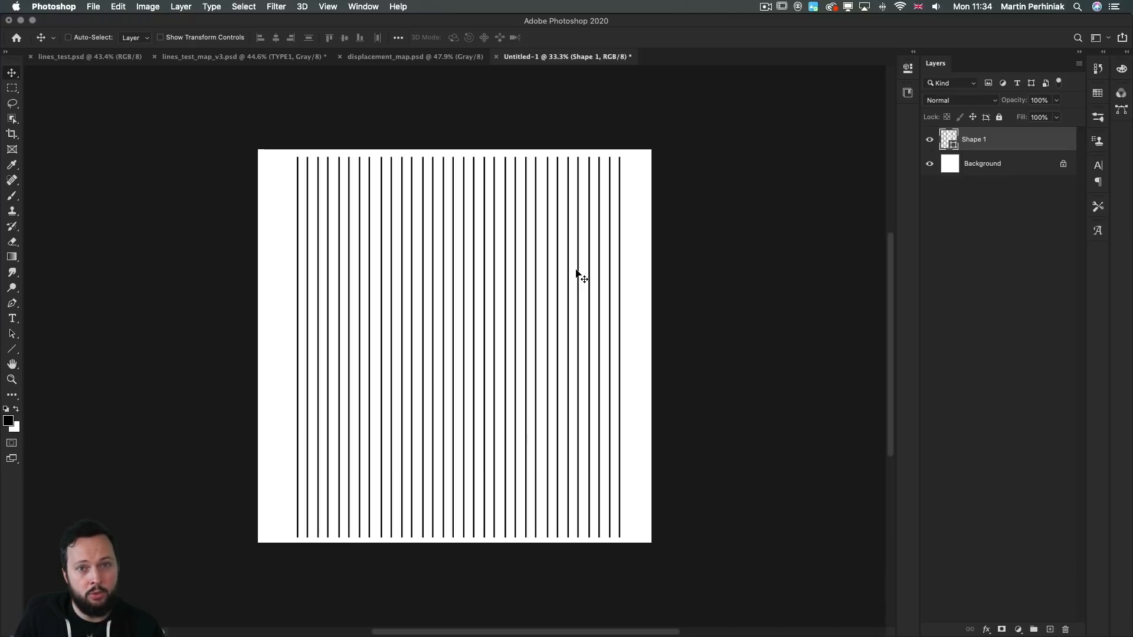
pyautogui.press('a')
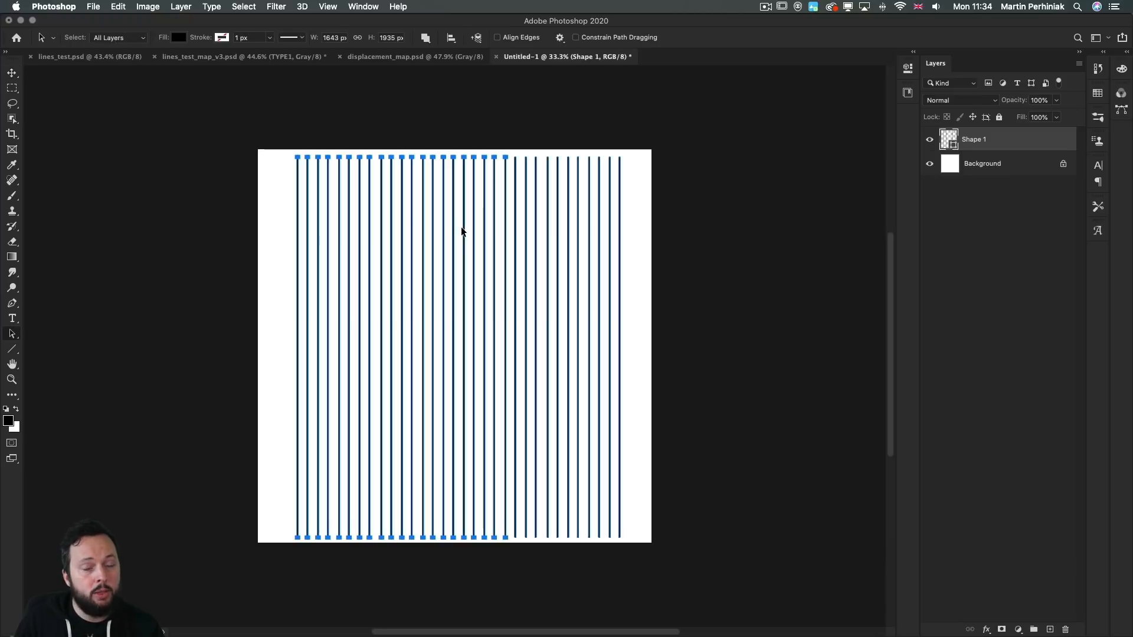
pyautogui.click(180, 120)
# Review the Line tool's Shape, Path and Pixels drawing modes, keeping Shape
pyautogui.press('u')
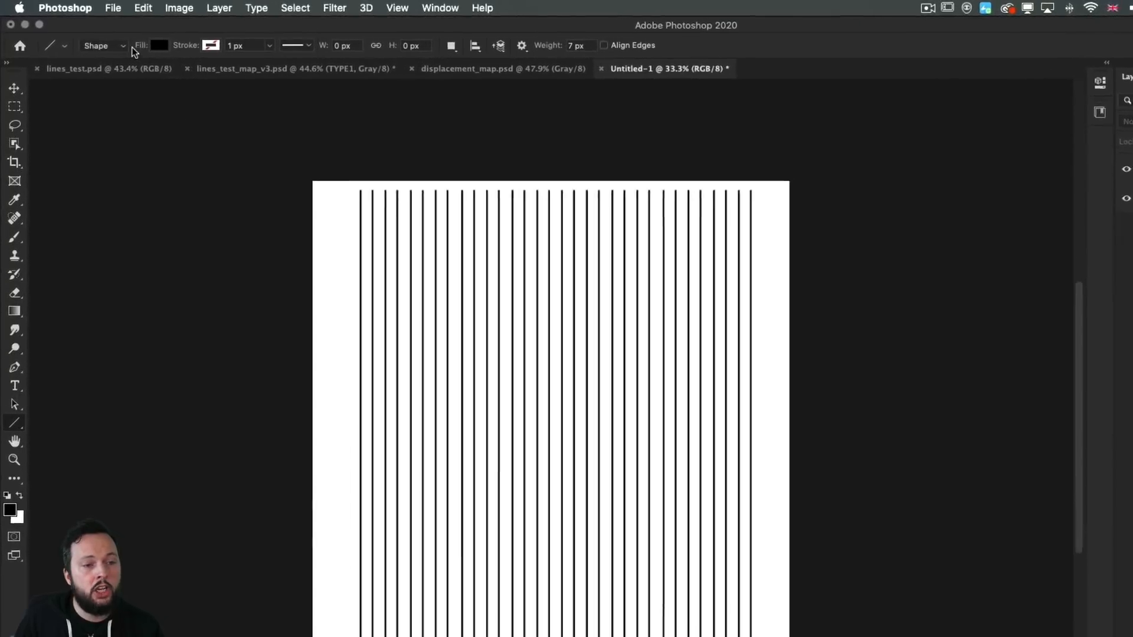
pyautogui.click(110, 45)
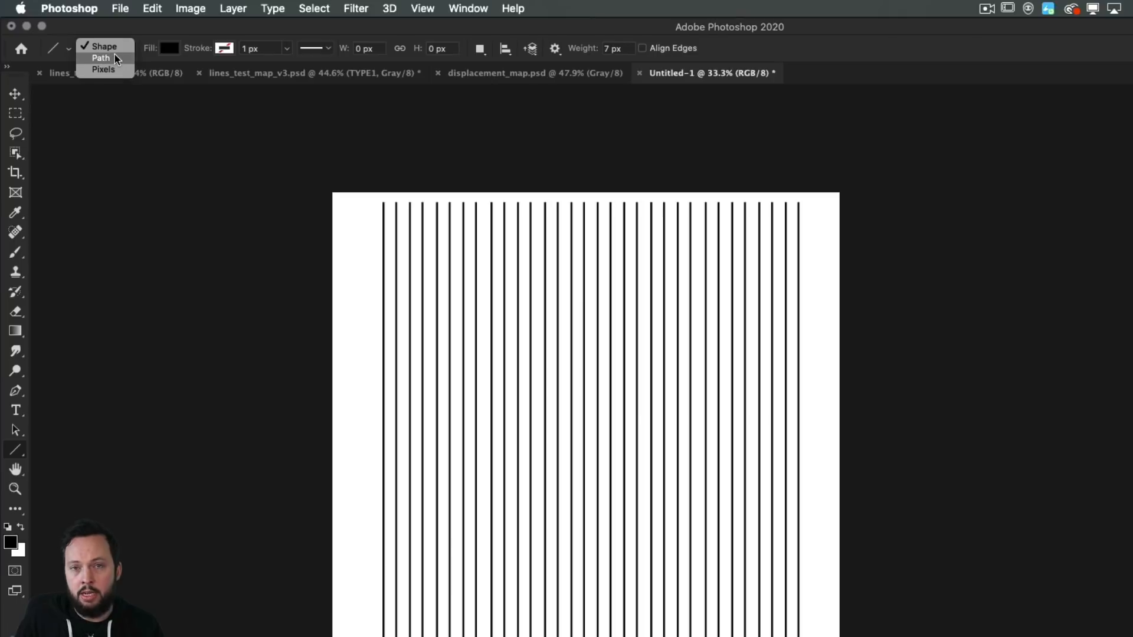
pyautogui.click(122, 32)
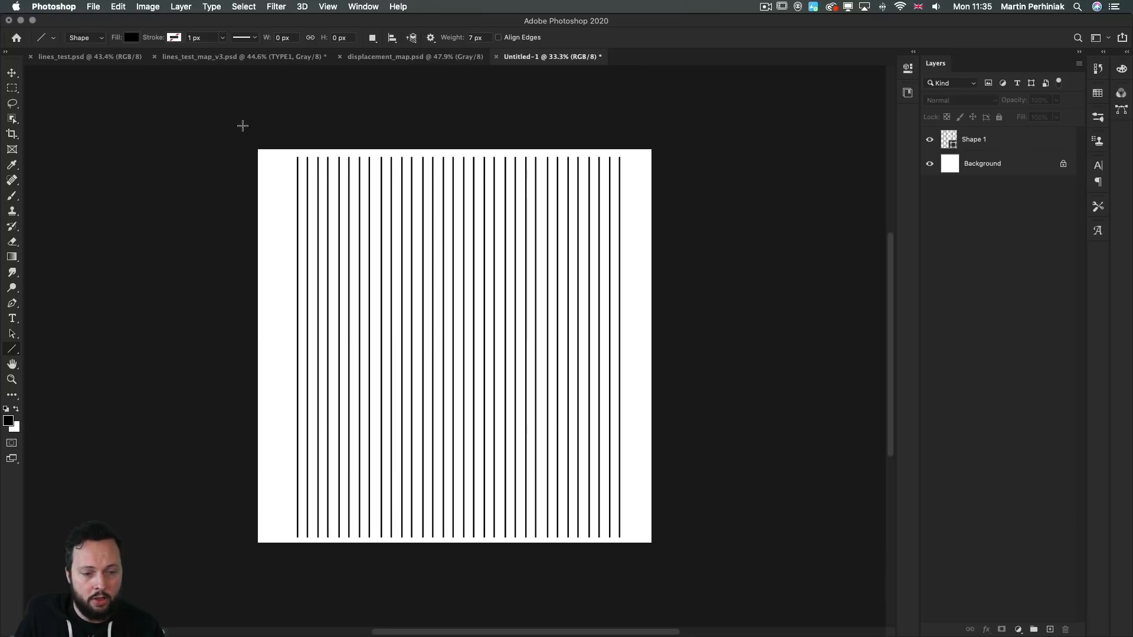
# Select all the line paths in the merged shape and distribute their horizontal centers evenly
pyautogui.press('a')
pyautogui.moveTo(246, 127); pyautogui.dragTo(761, 237)
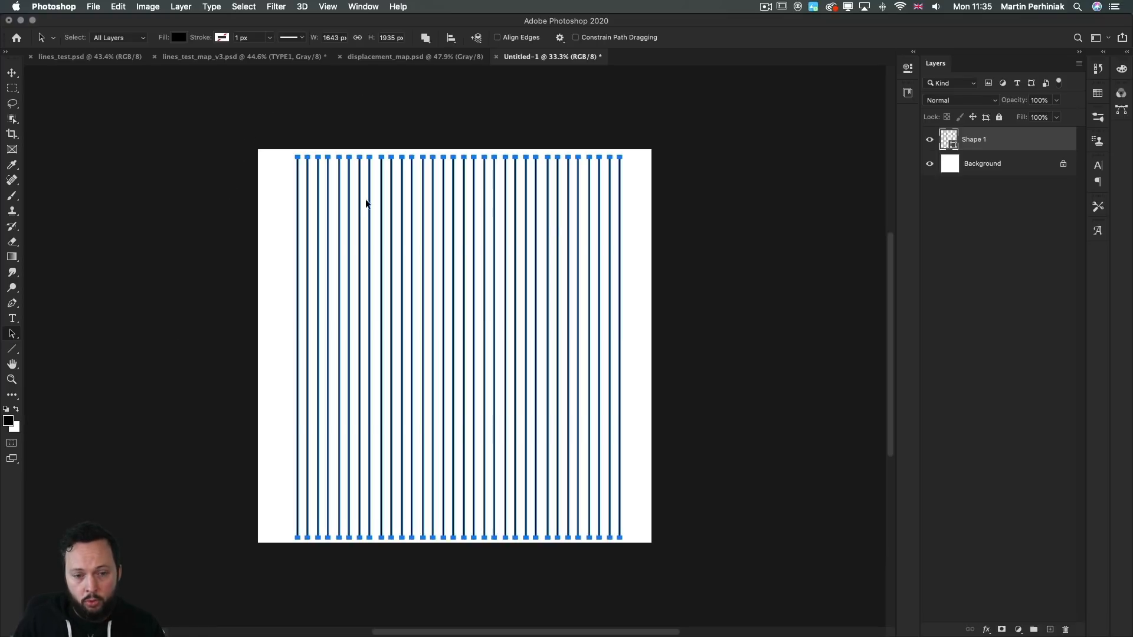
pyautogui.click(452, 40)
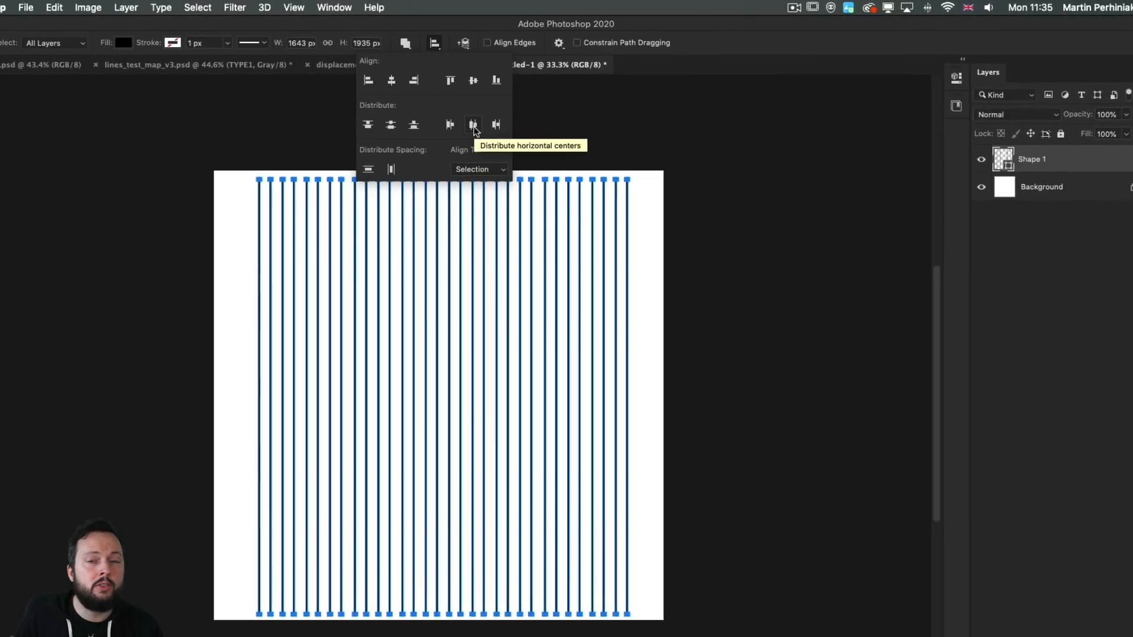
pyautogui.click(474, 126)
pyautogui.click(686, 202)
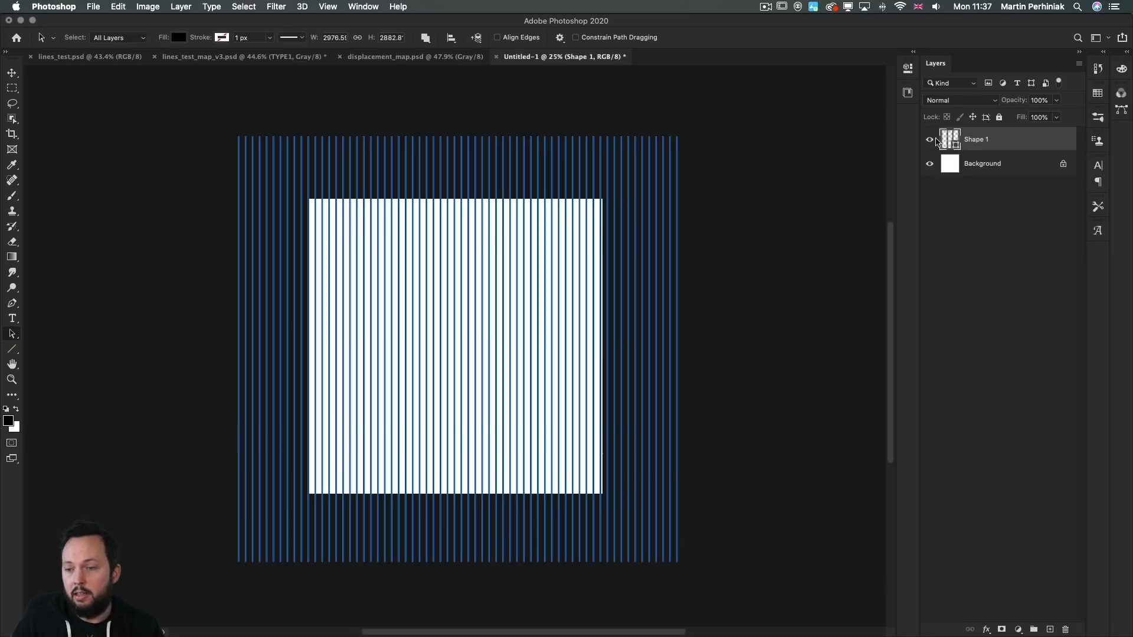
# Convert the merged line shape layer to a Smart Object and rename it LINES
pyautogui.rightClick(1024, 142)
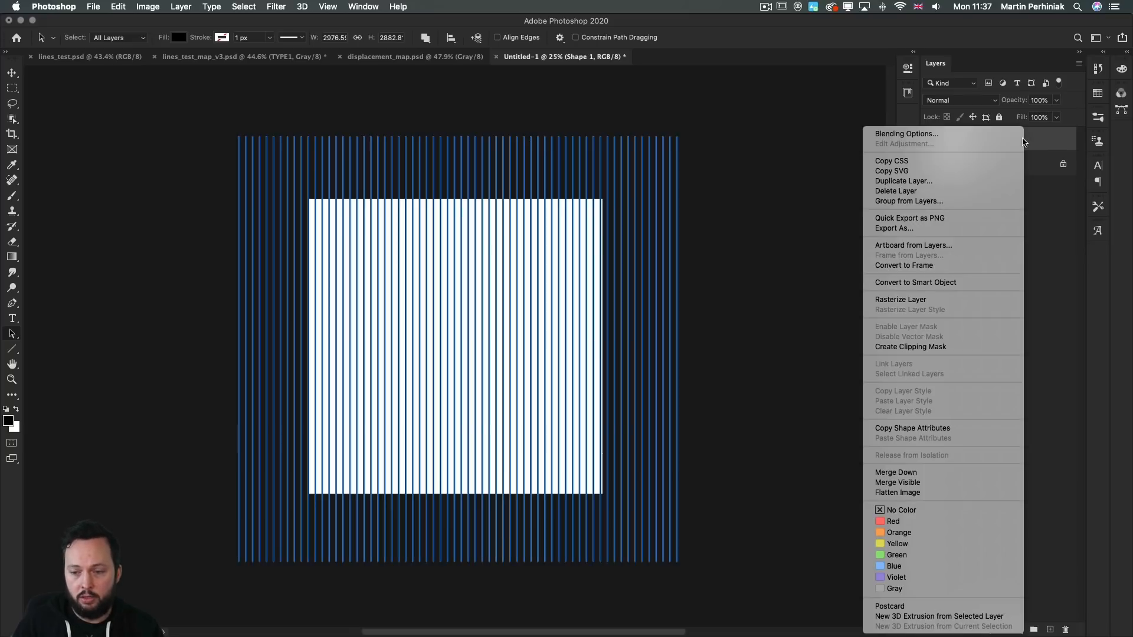
pyautogui.click(914, 282)
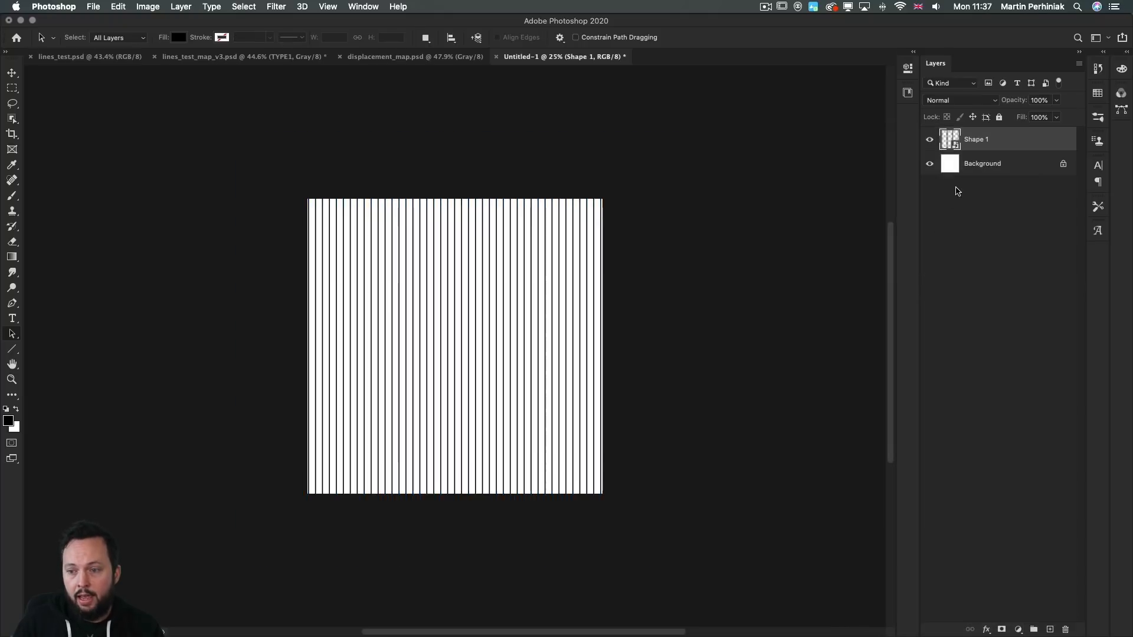
pyautogui.doubleClick(972, 140)
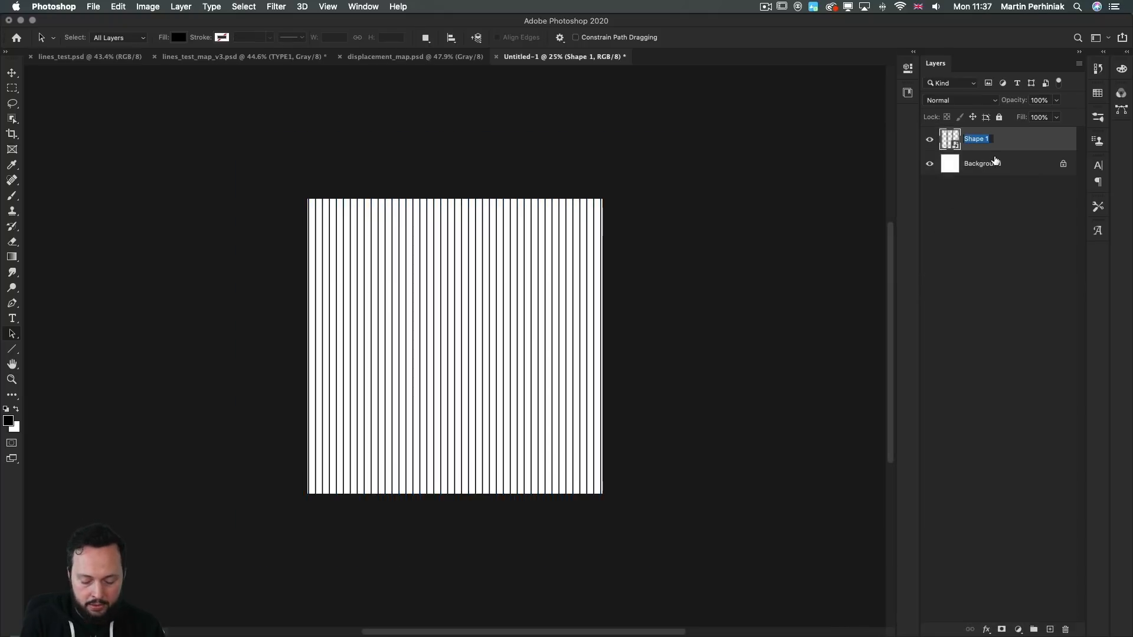
pyautogui.press('BackSpace')
pyautogui.write('LINES')
pyautogui.press('Return')
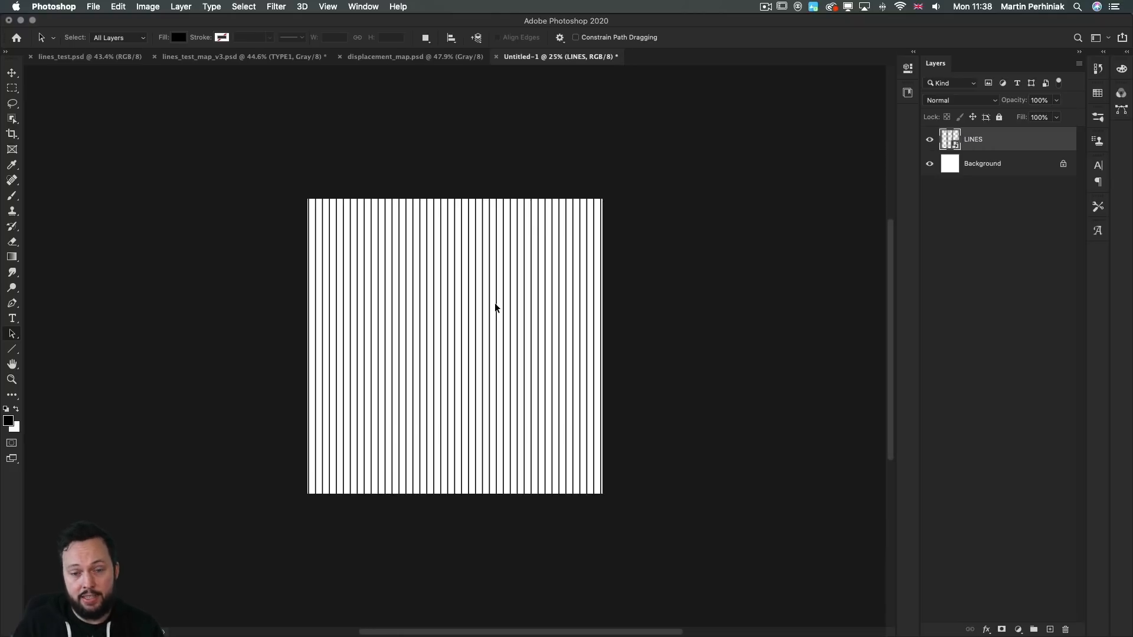
# Open the contents of the LINES Smart Object and rotate the line shape by 45 degrees
pyautogui.doubleClick(949, 144)
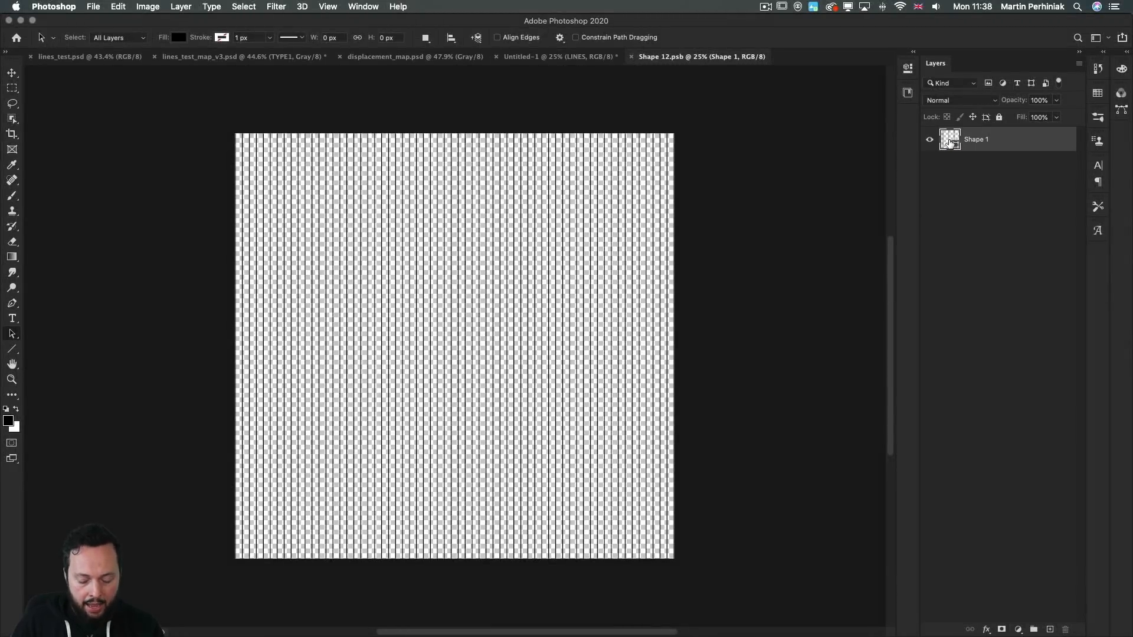
pyautogui.press('super+t')
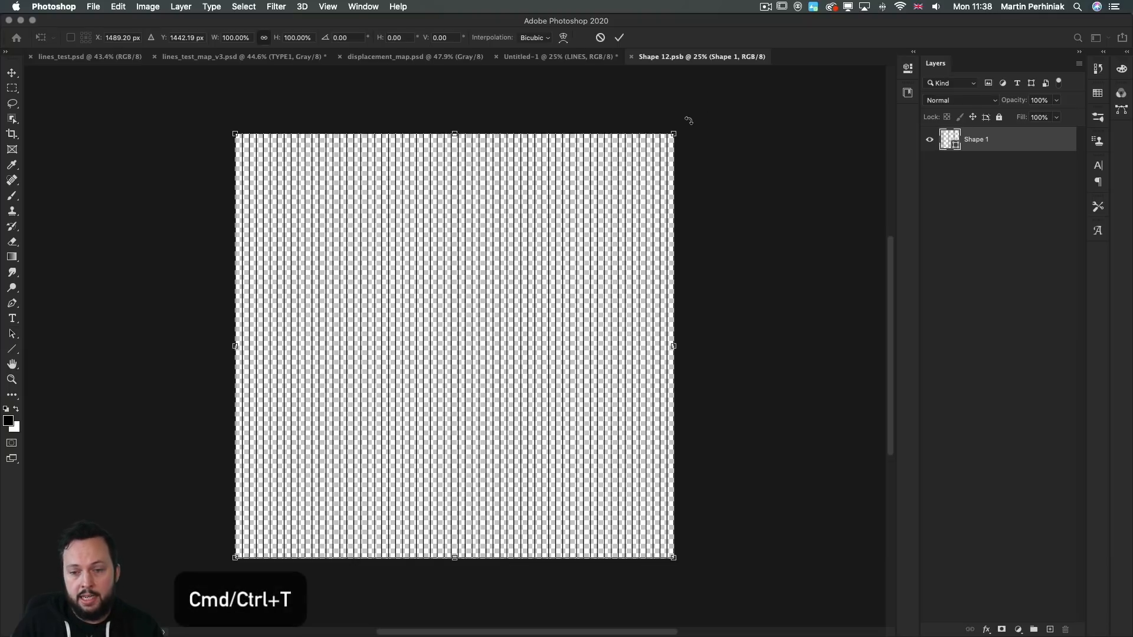
pyautogui.moveTo(687, 120); pyautogui.dragTo(746, 365)
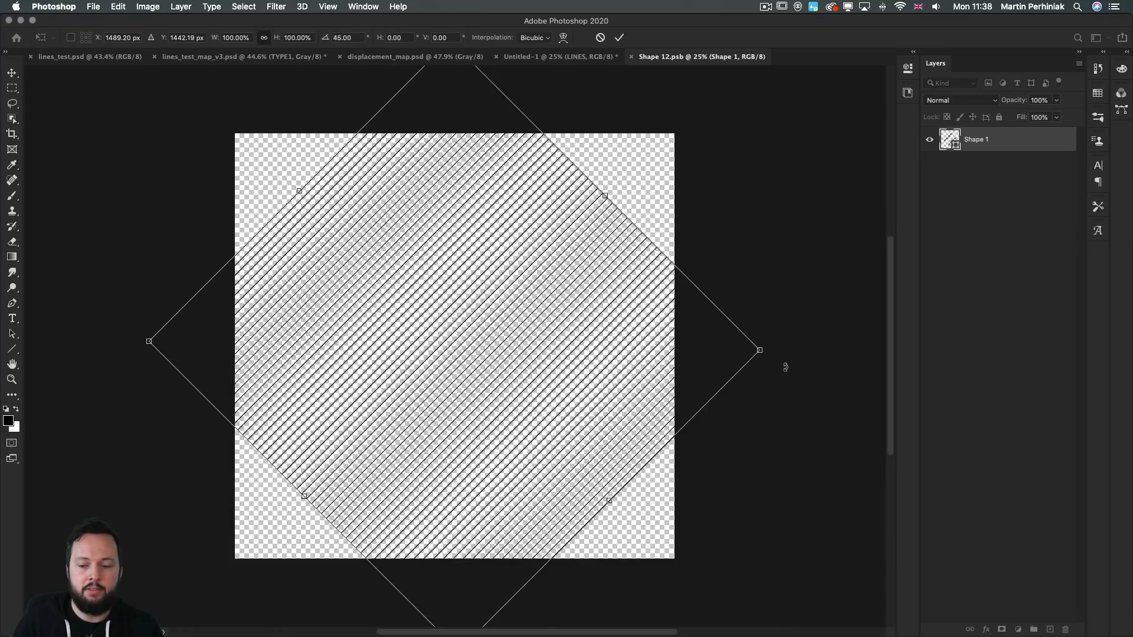
pyautogui.press('Return')
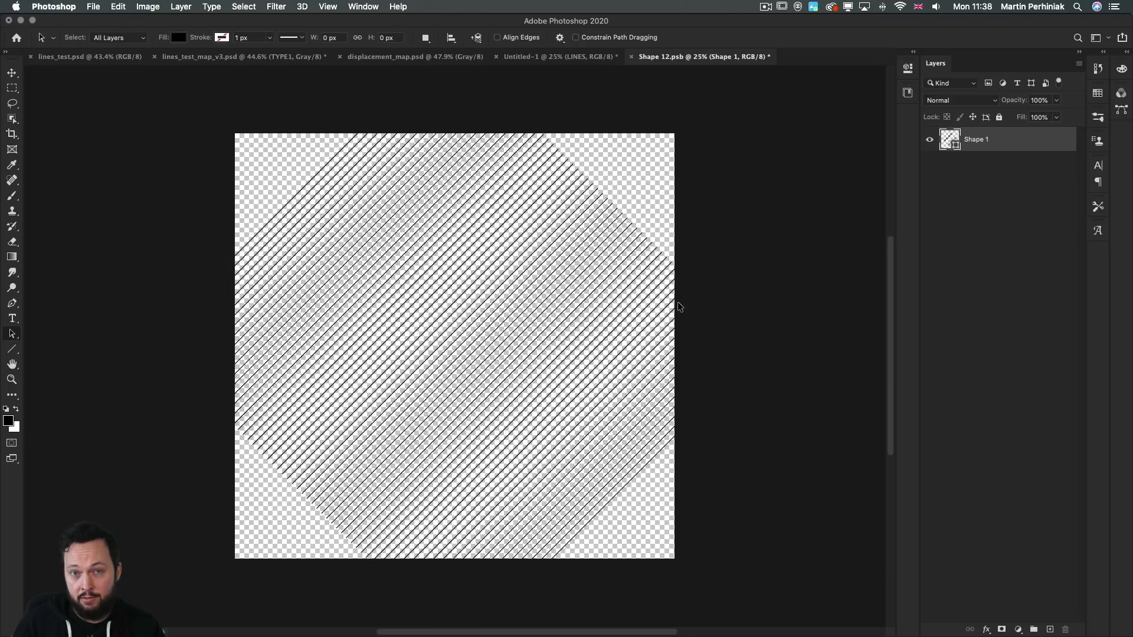
# Save the Smart Object's edited contents and close them to return to the main document
pyautogui.press('super+s')
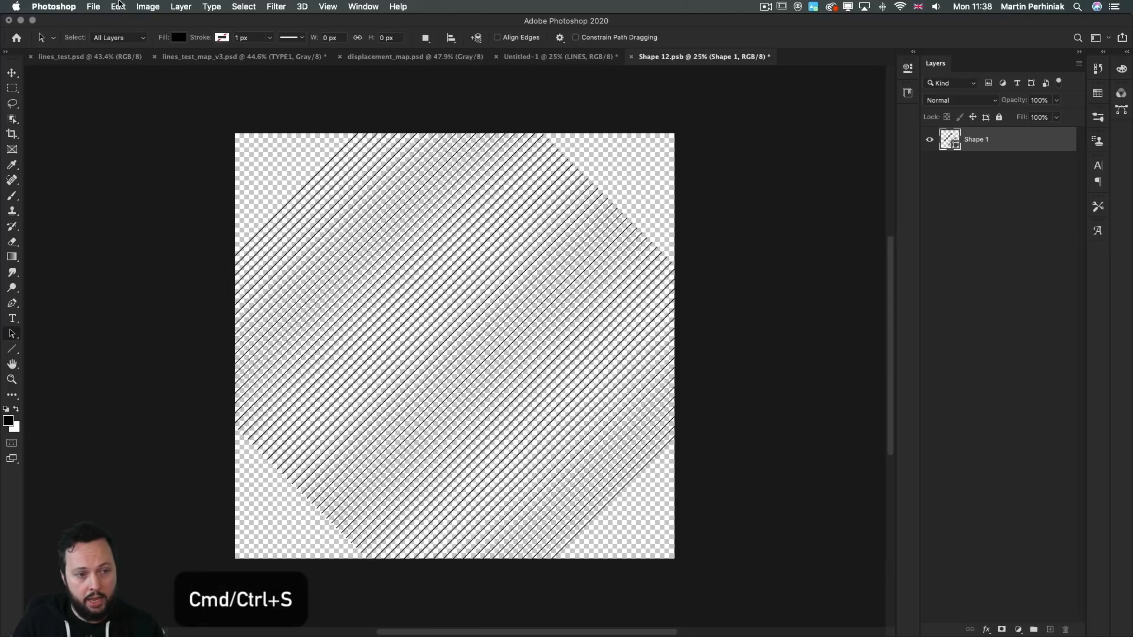
pyautogui.click(94, 6)
pyautogui.click(118, 130)
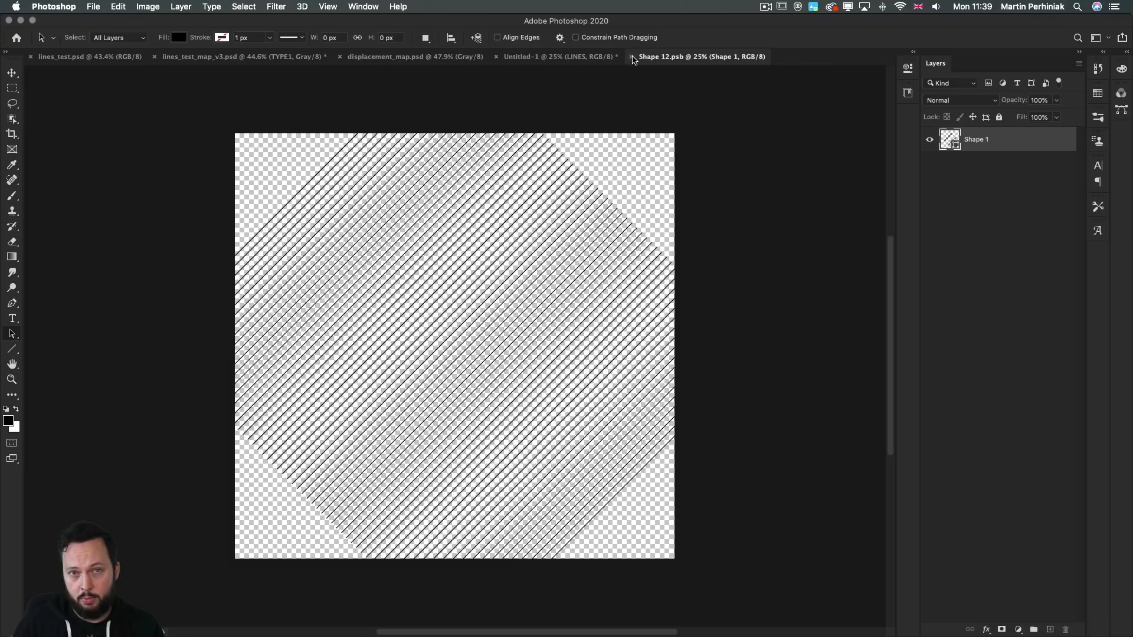
pyautogui.click(632, 58)
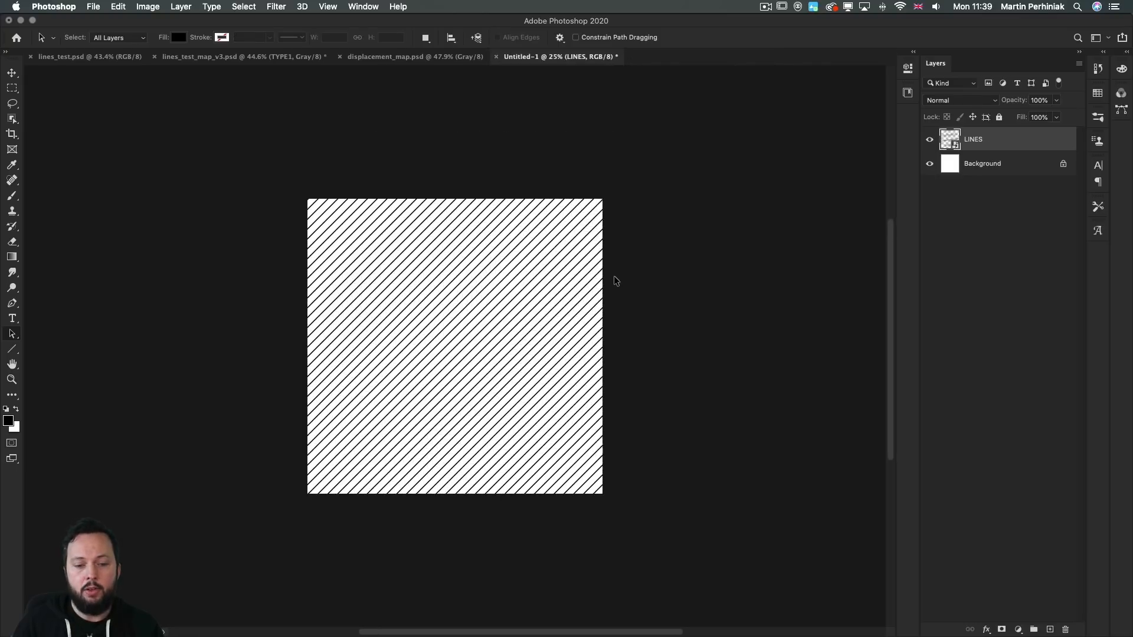
# Replace the Background layer with a black (000000) Solid Color fill layer placed beneath LINES
pyautogui.moveTo(475, 363); pyautogui.dragTo(493, 362)
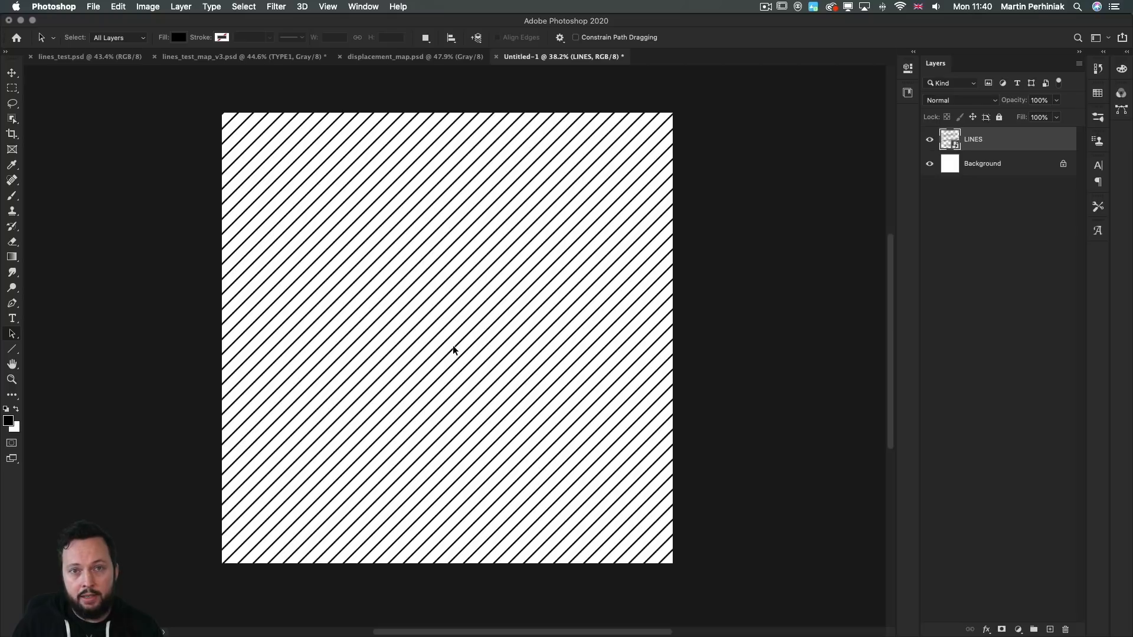
pyautogui.click(1014, 167)
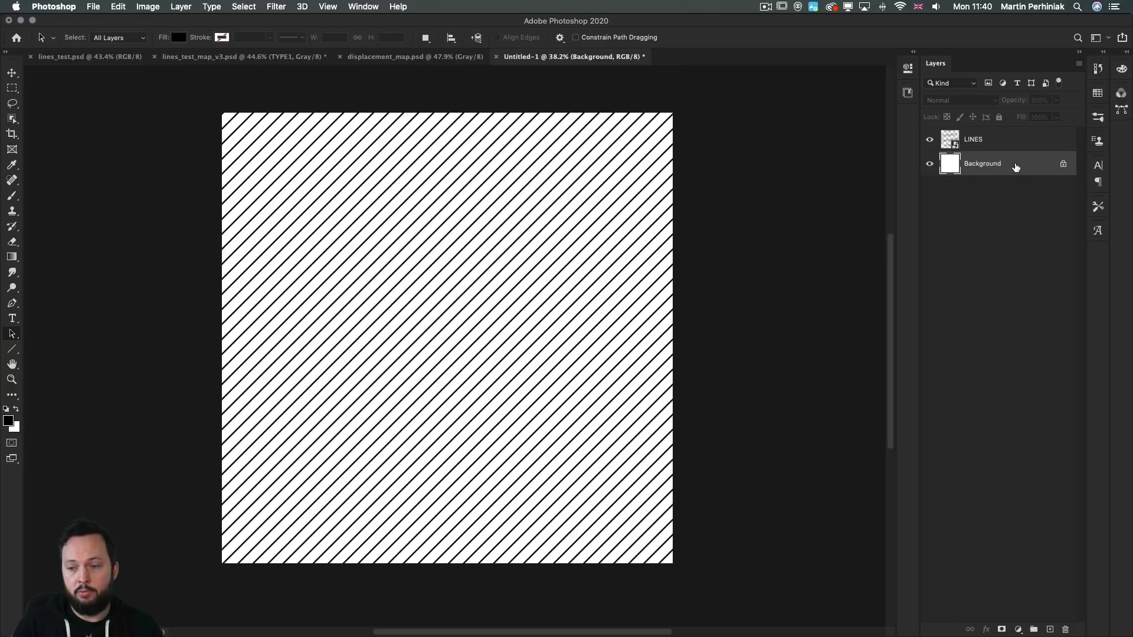
pyautogui.press('Delete')
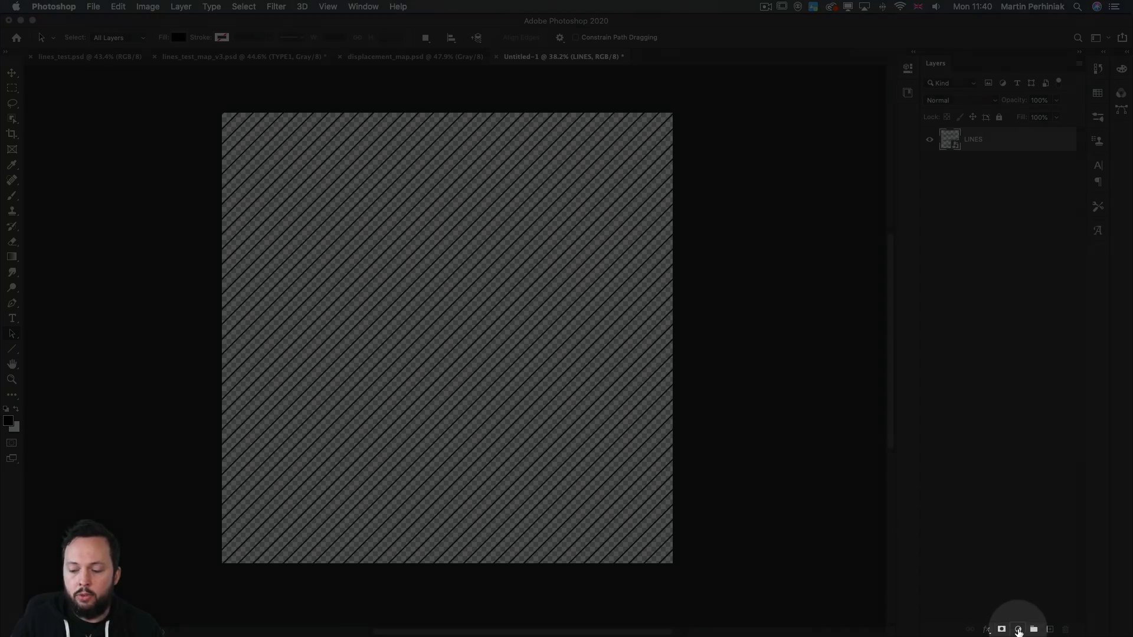
pyautogui.click(1018, 630)
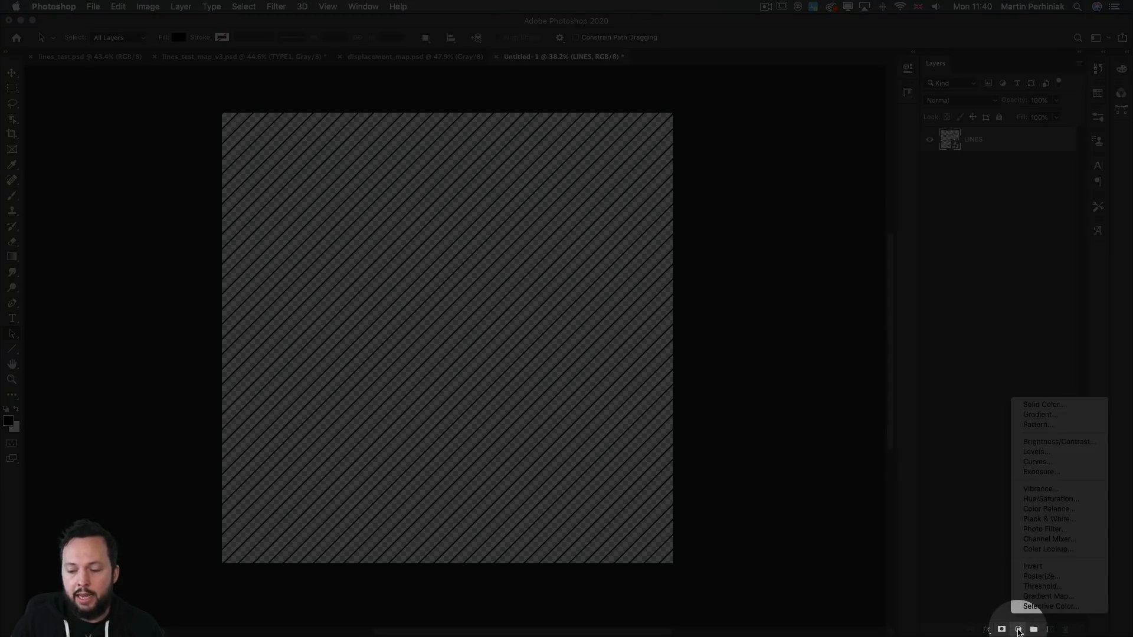
pyautogui.click(1036, 405)
pyautogui.moveTo(838, 353)
pyautogui.mouseDown()
pyautogui.moveTo(841, 296)
pyautogui.moveTo(779, 263)
pyautogui.moveTo(821, 248)
pyautogui.moveTo(687, 367)
pyautogui.moveTo(650, 384)
pyautogui.mouseUp()
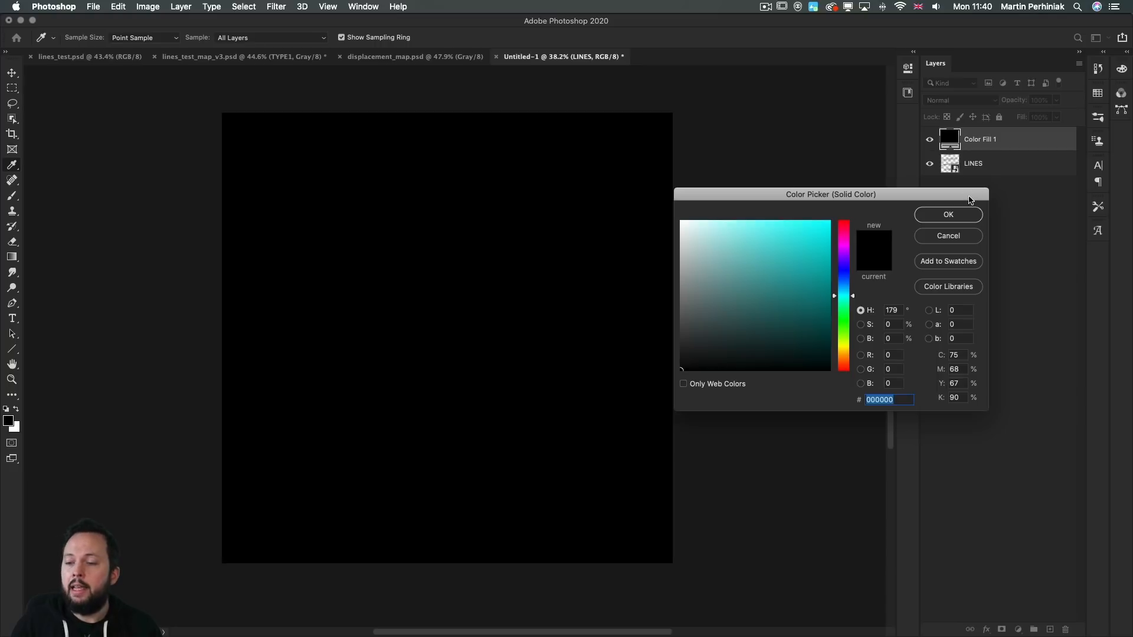
pyautogui.click(950, 214)
pyautogui.moveTo(1013, 143); pyautogui.dragTo(1012, 181)
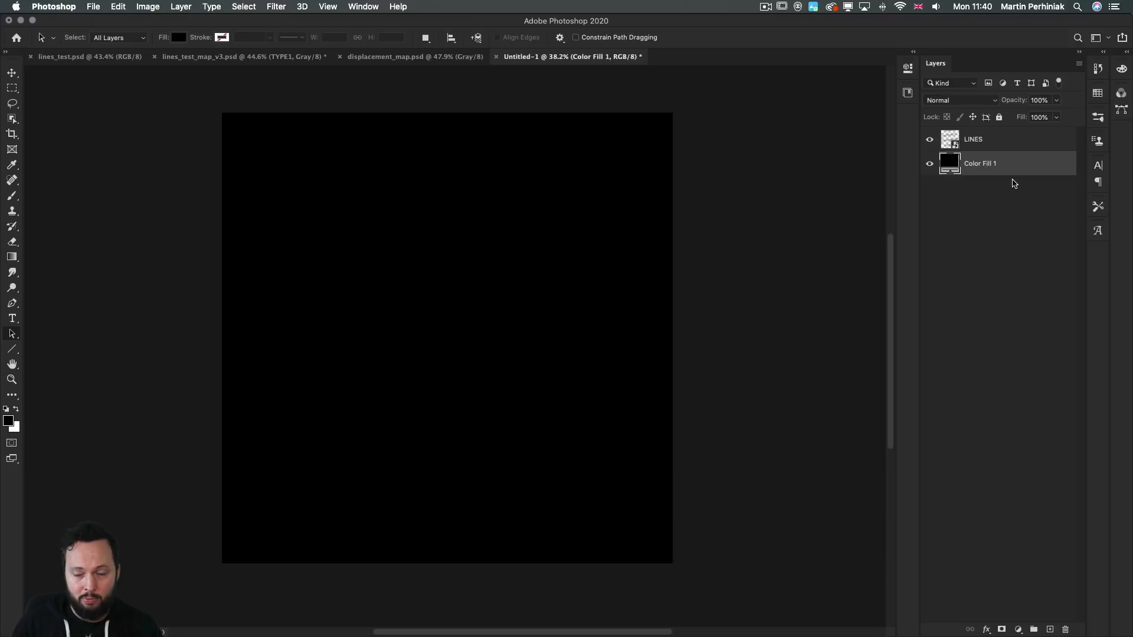
# Add a blue-violet Color Overlay at 100% opacity in Normal mode to the LINES layer
pyautogui.click(1009, 145)
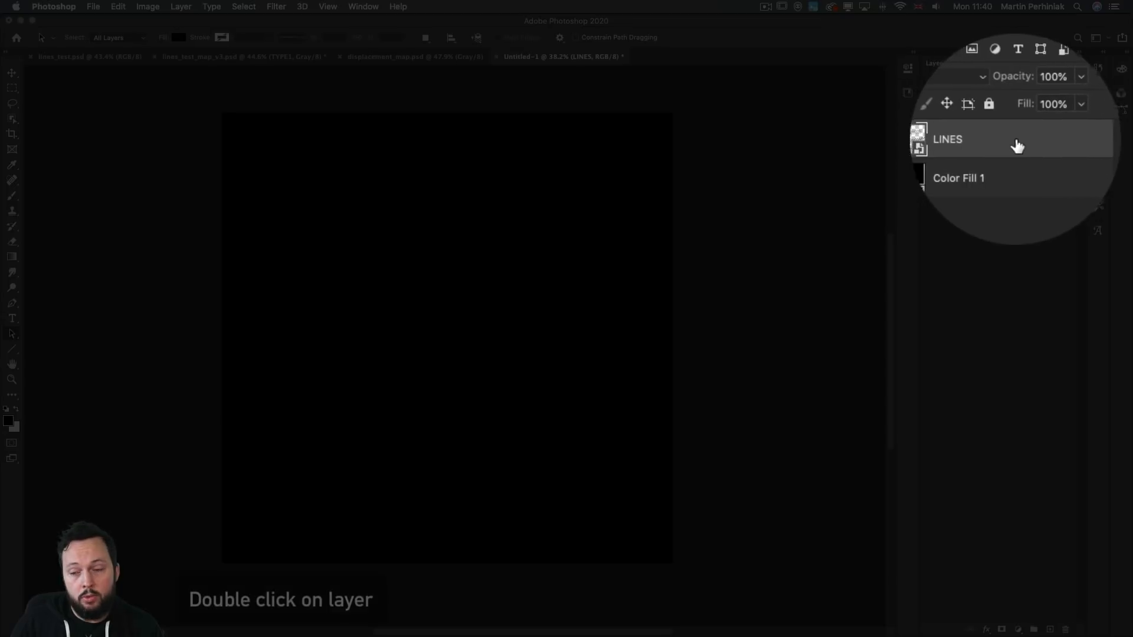
pyautogui.doubleClick(1025, 143)
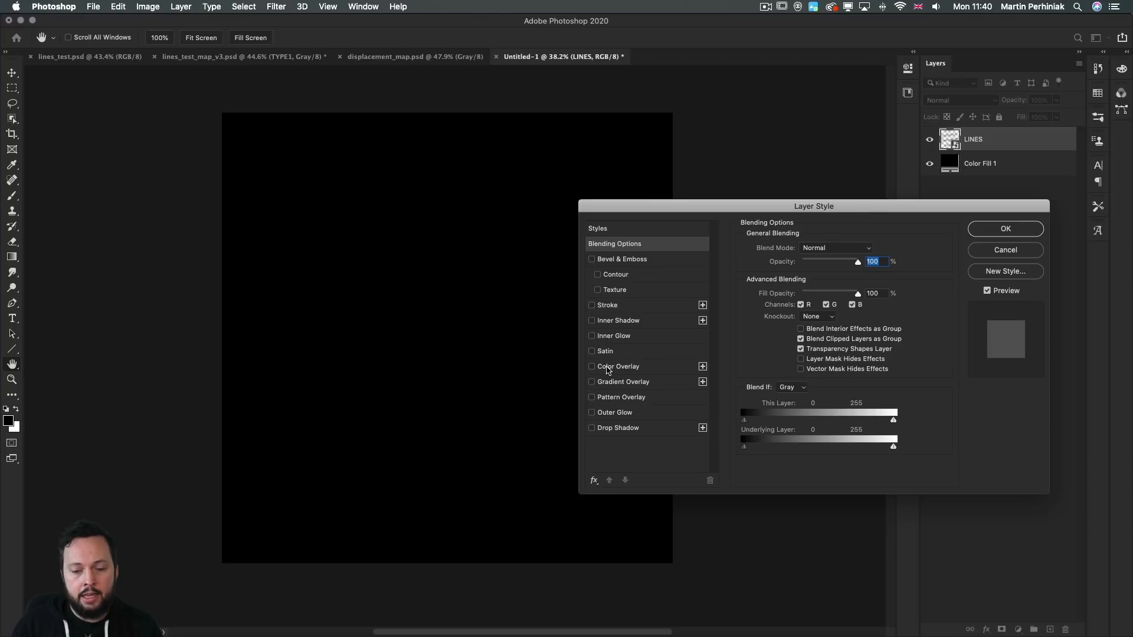
pyautogui.click(618, 367)
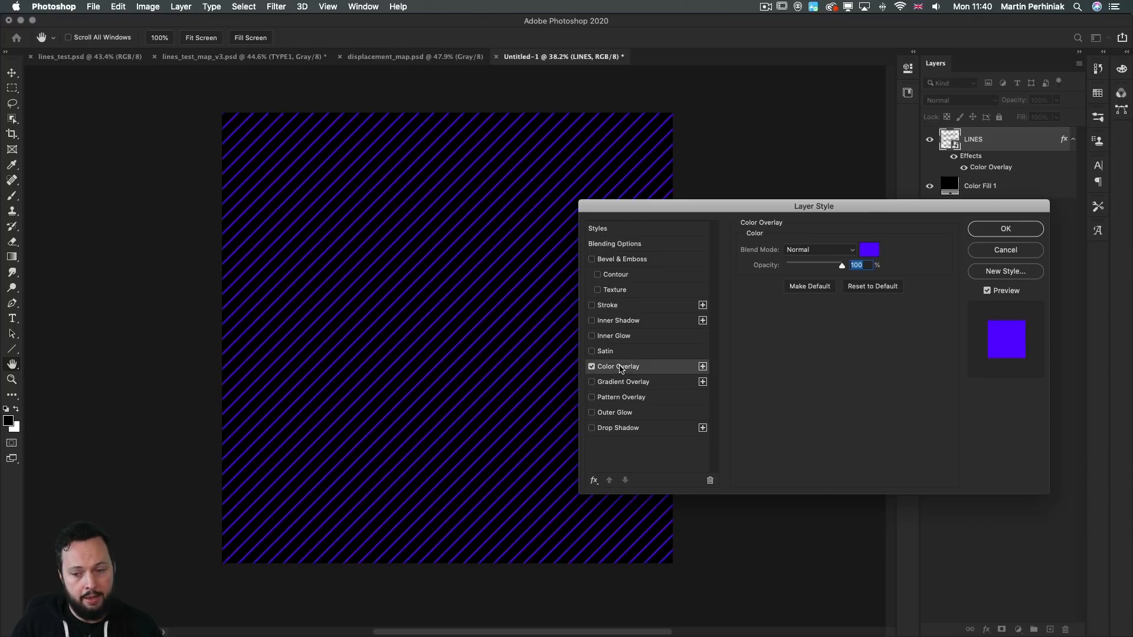
pyautogui.press('Return')
pyautogui.press('a')
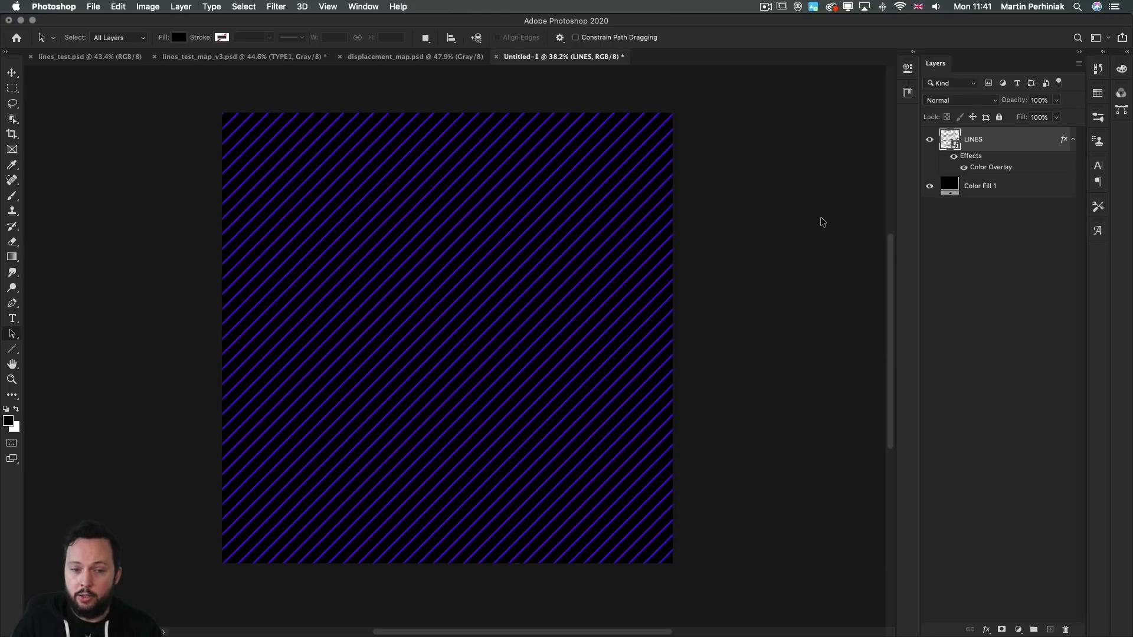
# Save the document in Photoshop format as artwork.psd in the files folder, keeping its layers
pyautogui.press('super+s')
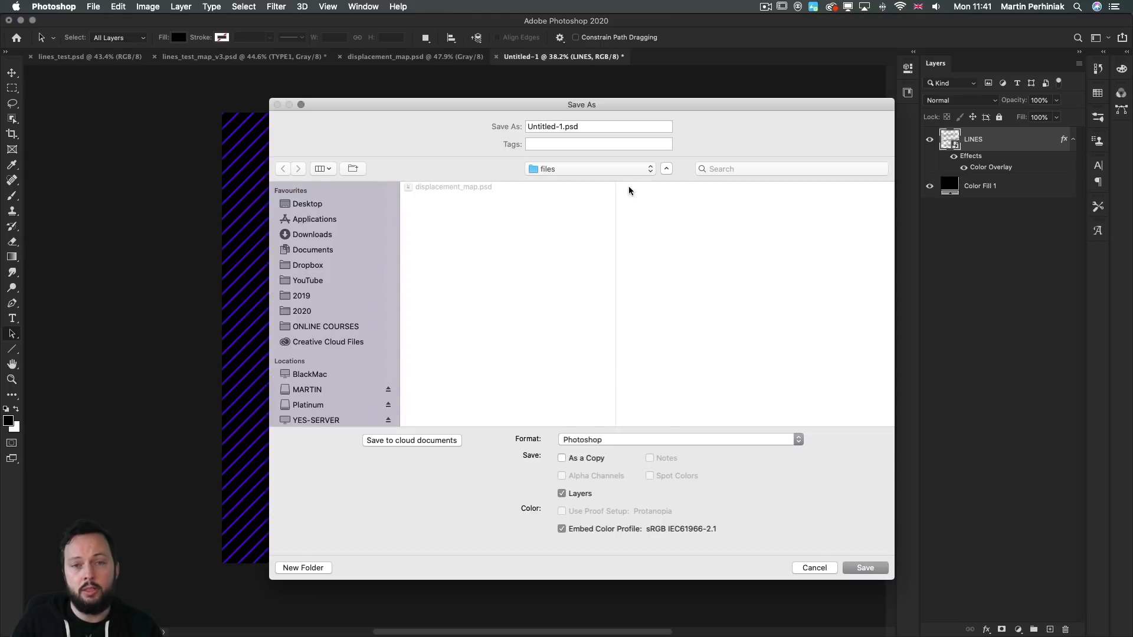
pyautogui.moveTo(564, 126); pyautogui.dragTo(516, 126)
pyautogui.write('artwork')
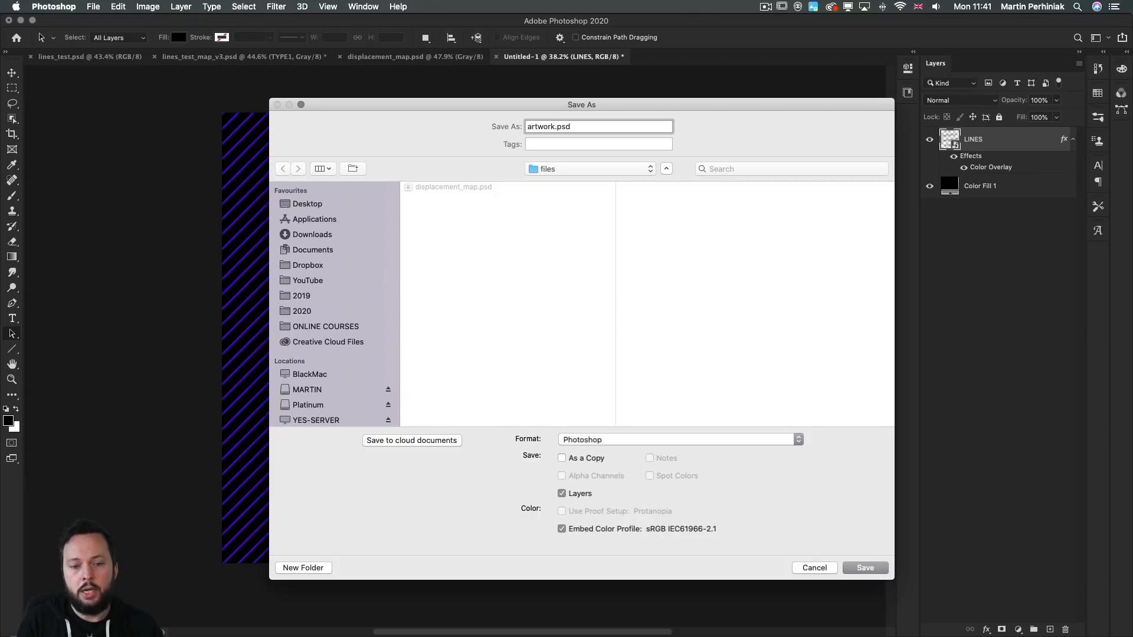
pyautogui.press('Return')
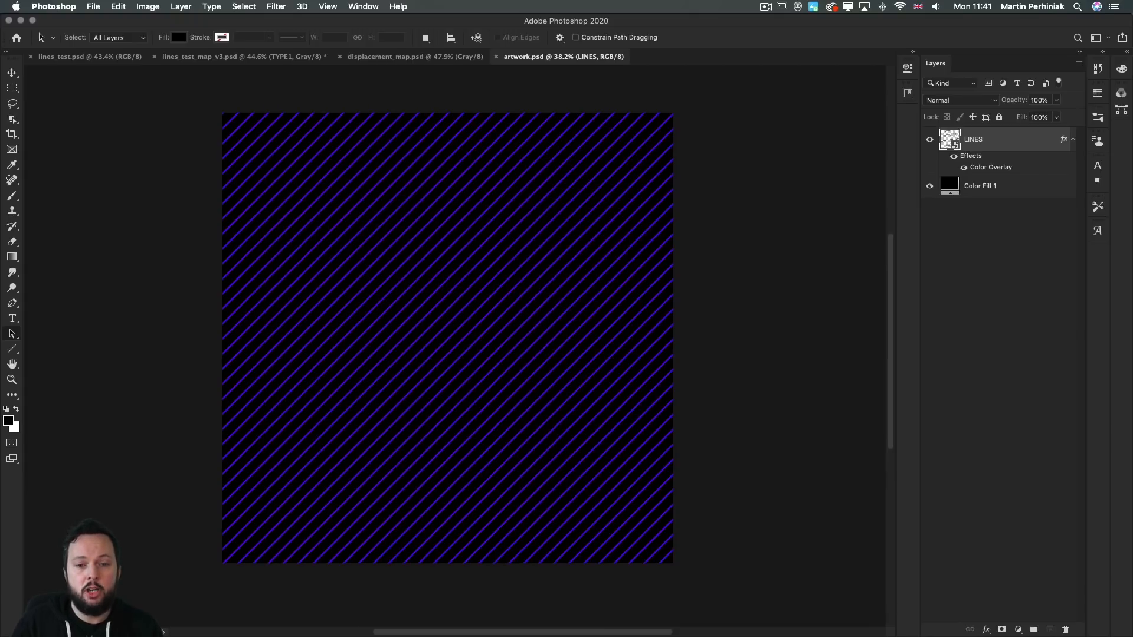
# Apply Displace to LINES with both scales at 20, Stretch To Fit, Repeat Edge Pixels and embedded file data, using displacement_map.psd
pyautogui.click(404, 61)
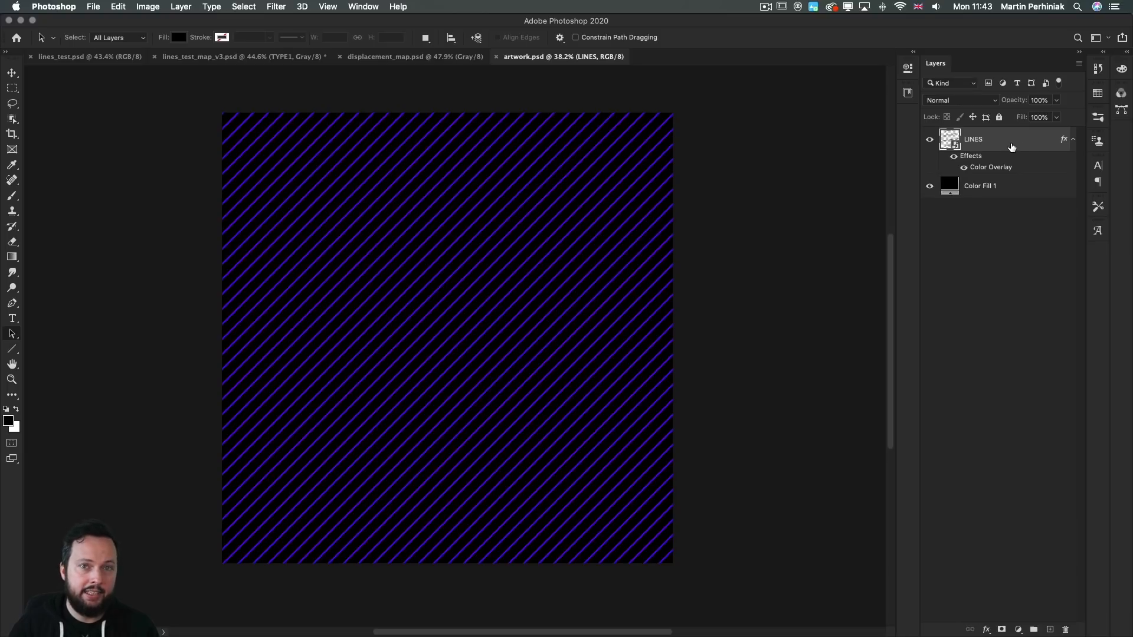
pyautogui.click(275, 8)
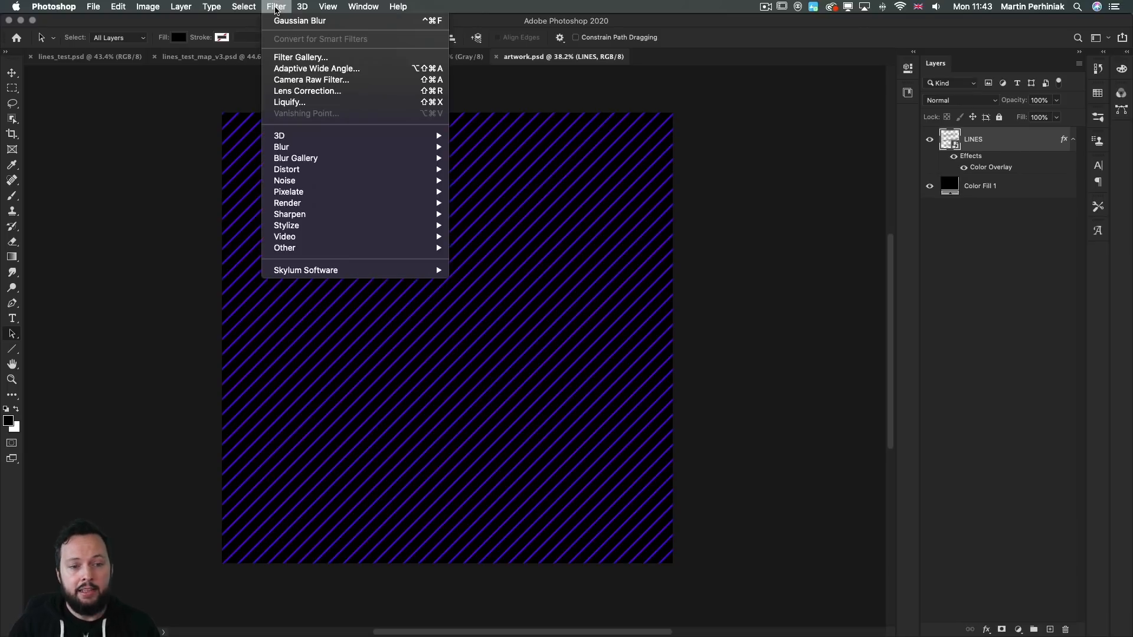
pyautogui.moveTo(312, 181)
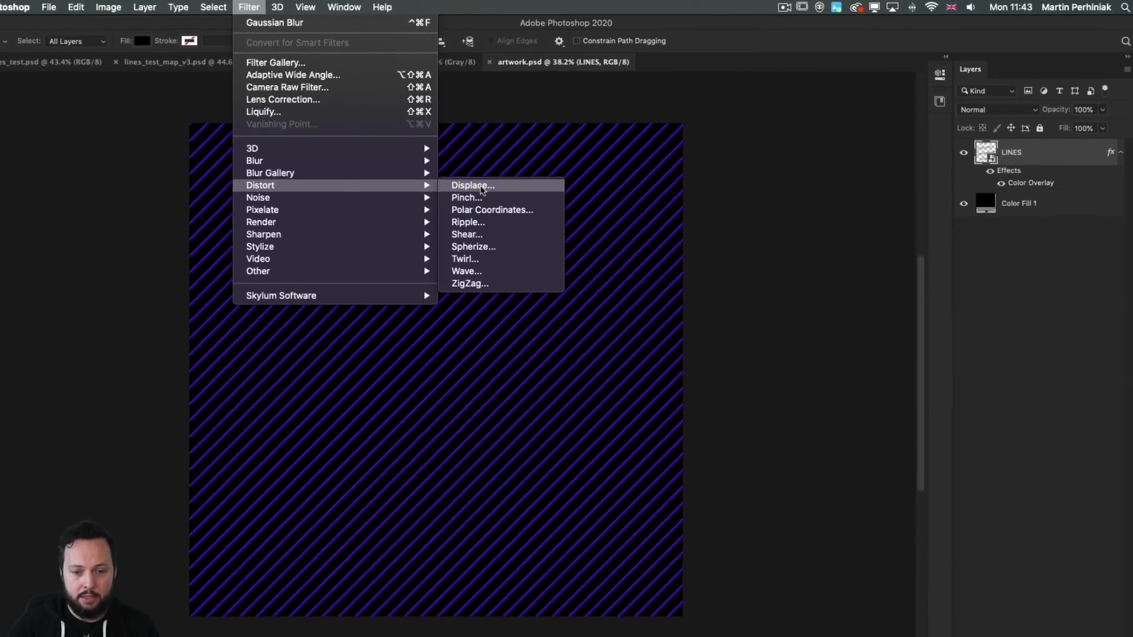
pyautogui.click(481, 189)
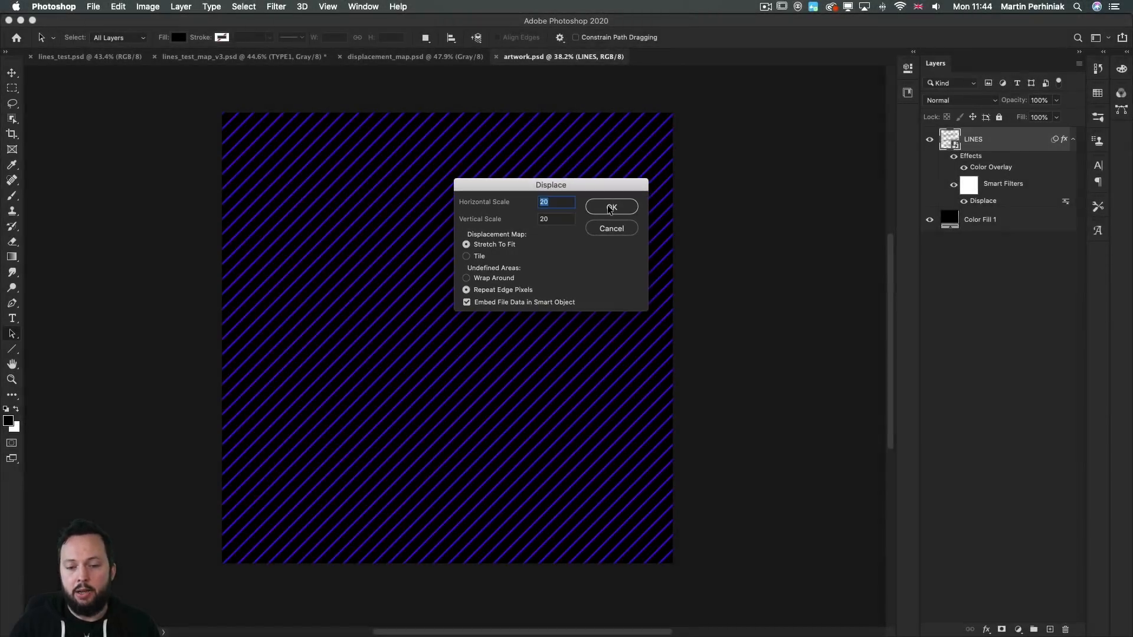
pyautogui.click(608, 208)
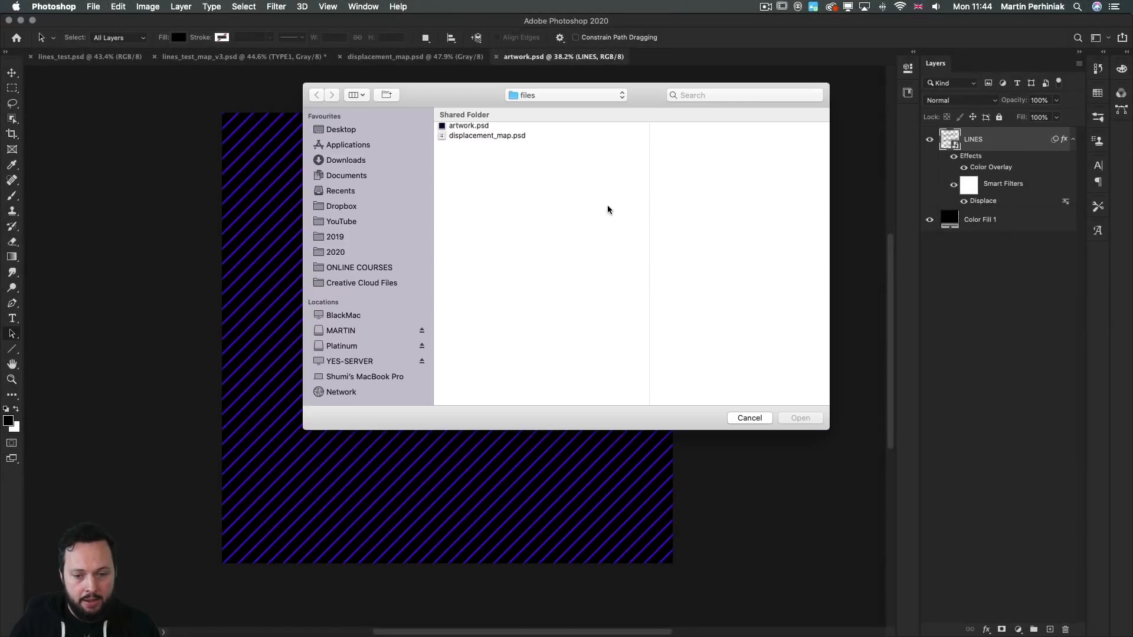
pyautogui.click(480, 138)
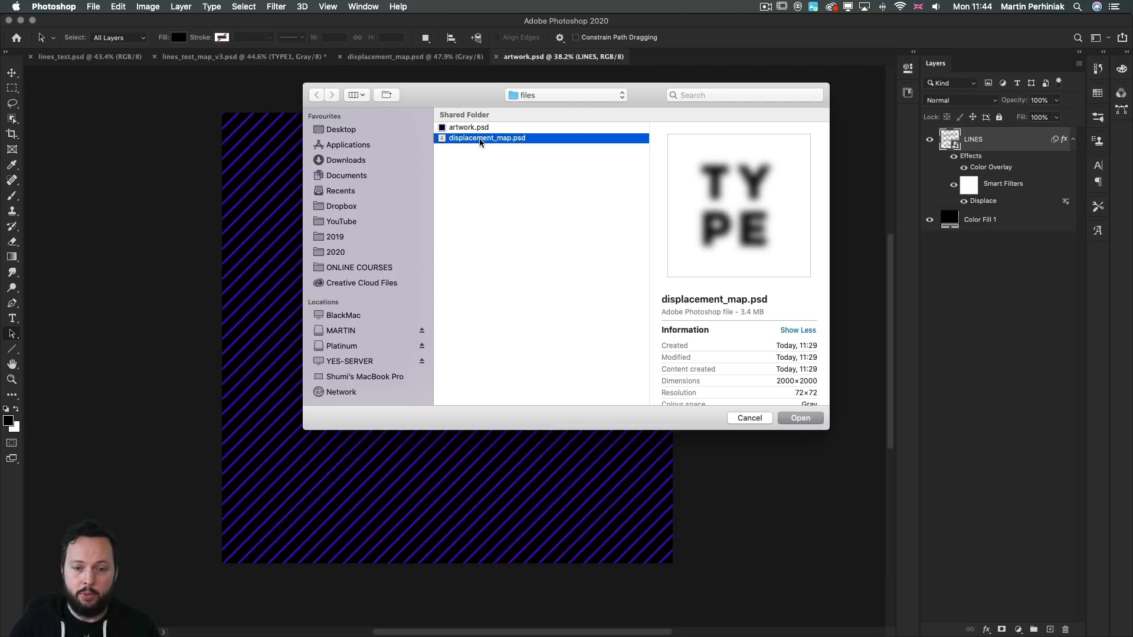
pyautogui.click(801, 418)
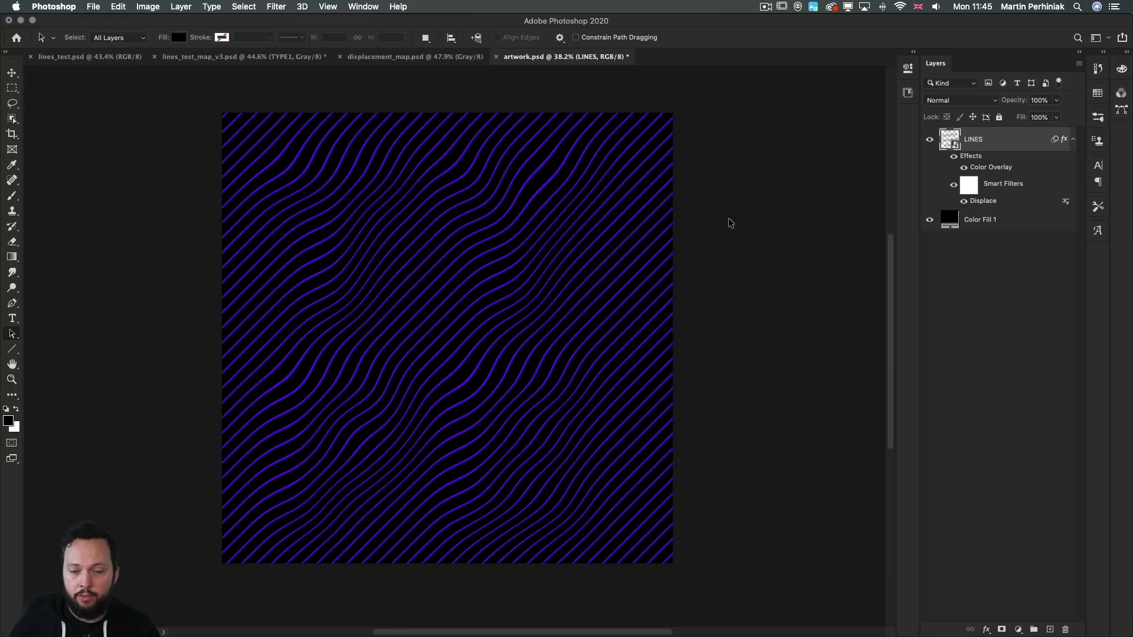
# Set the Gaussian Blur radius on the TYPE layer in displacement_map.psd to 35 pixels and save the map
pyautogui.click(412, 60)
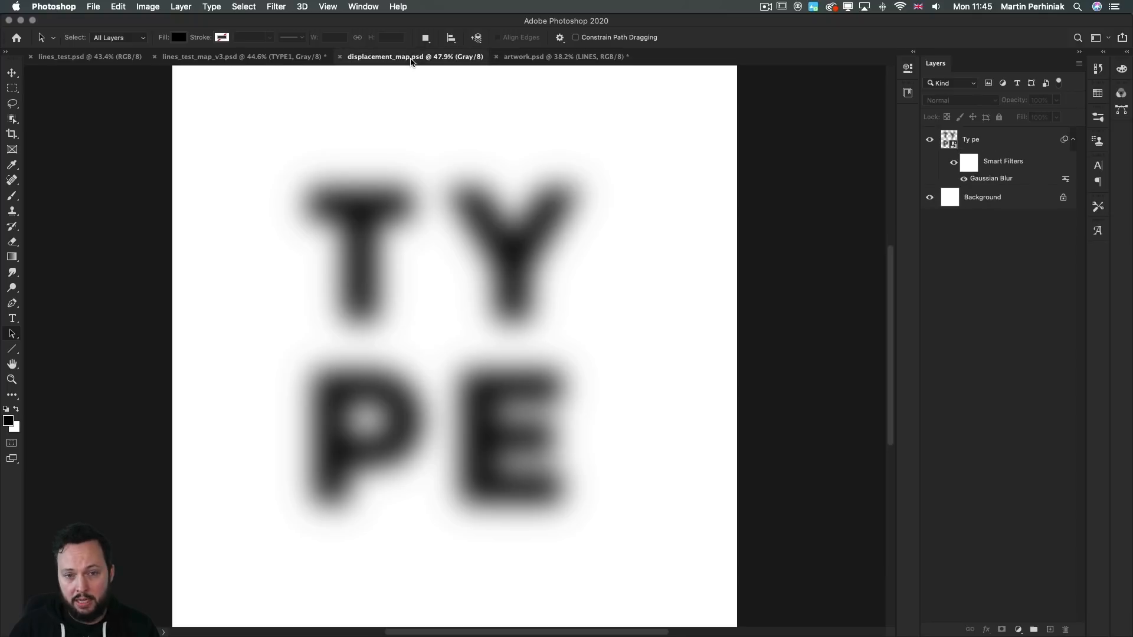
pyautogui.doubleClick(982, 179)
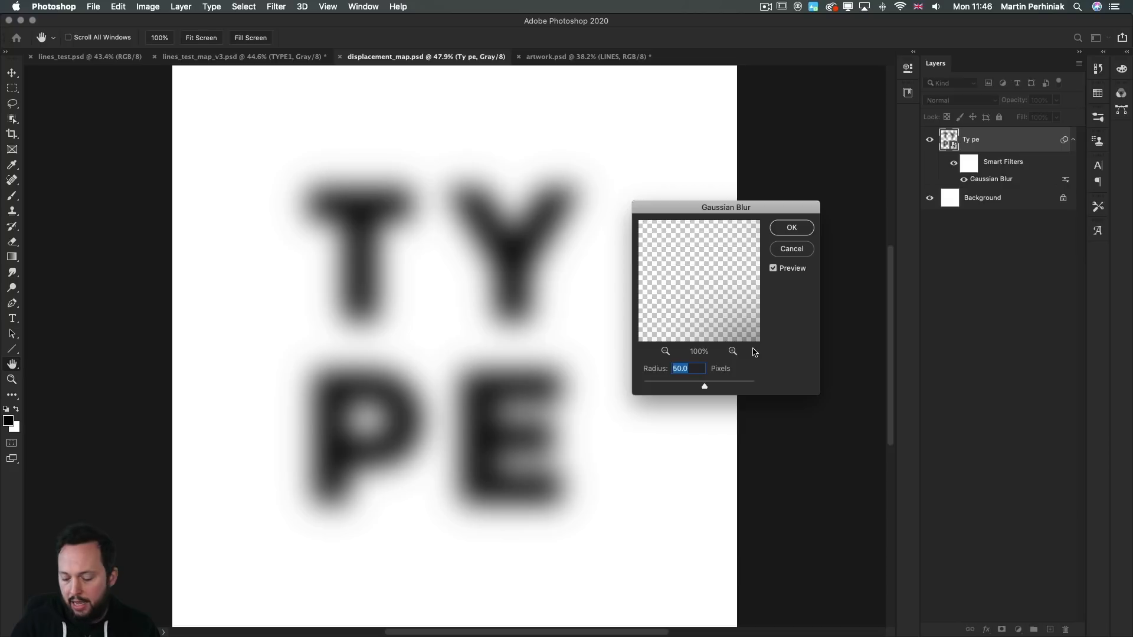
pyautogui.write('30')
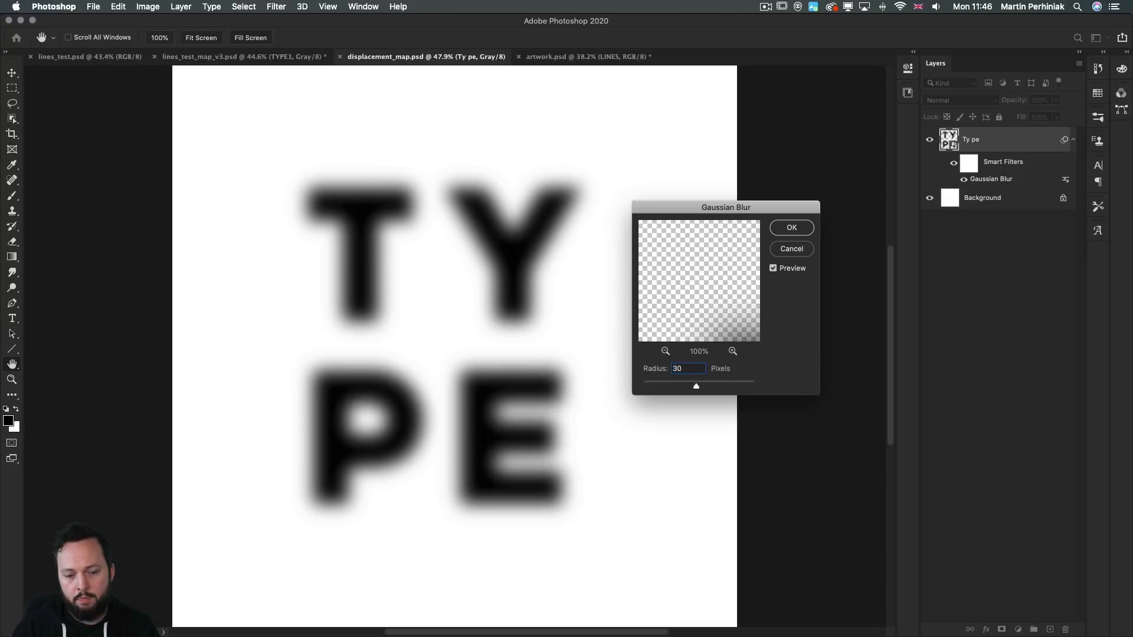
pyautogui.write('35')
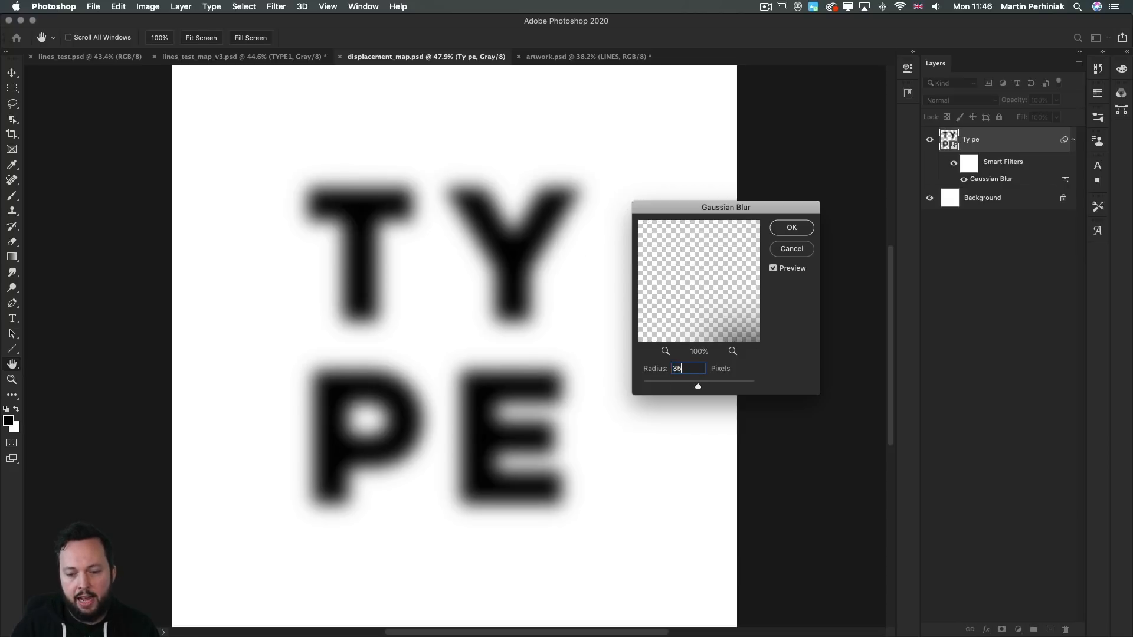
pyautogui.press('Tab')
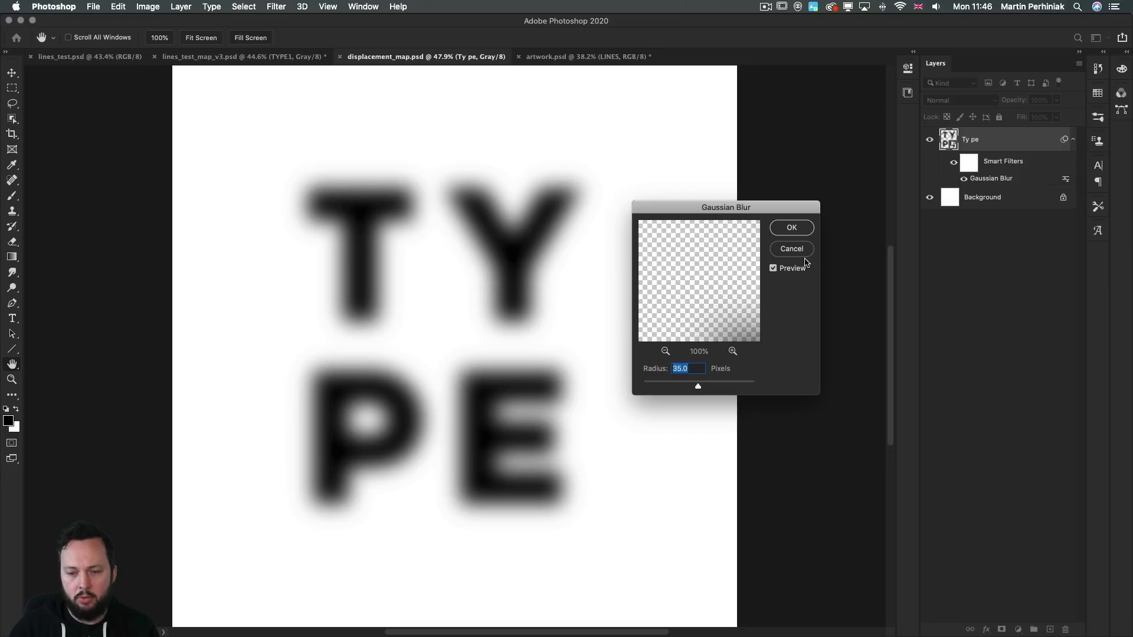
pyautogui.click(792, 227)
pyautogui.press('super+s')
# Reapply the Displace filter on LINES in artwork.psd with both scales at 20, reloading the updated displacement_map.psd
pyautogui.click(556, 59)
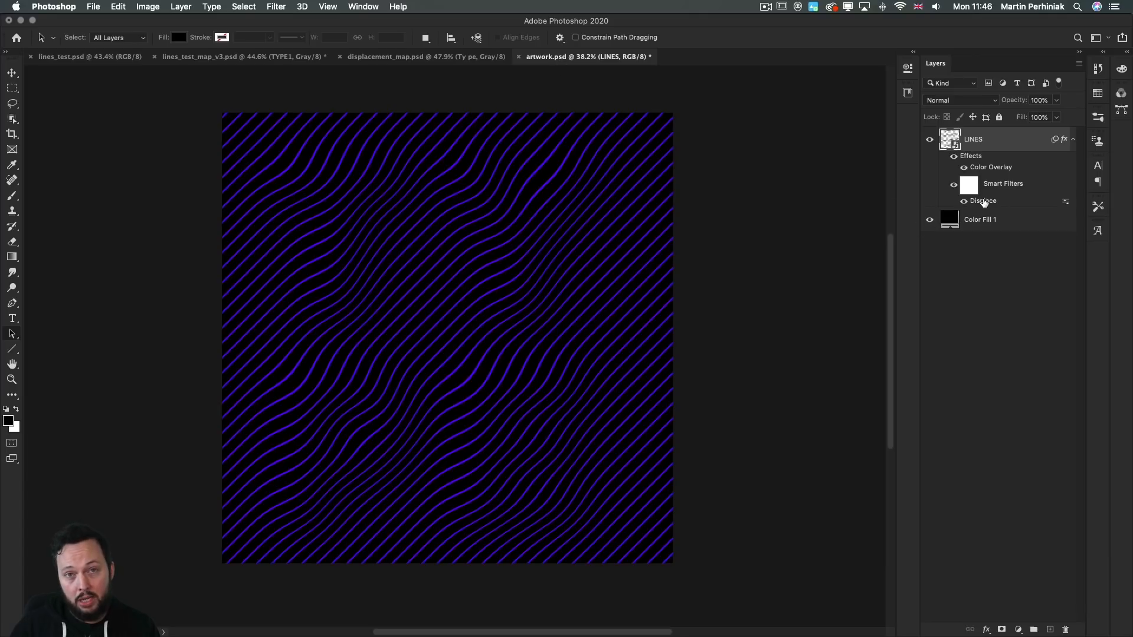
pyautogui.doubleClick(982, 202)
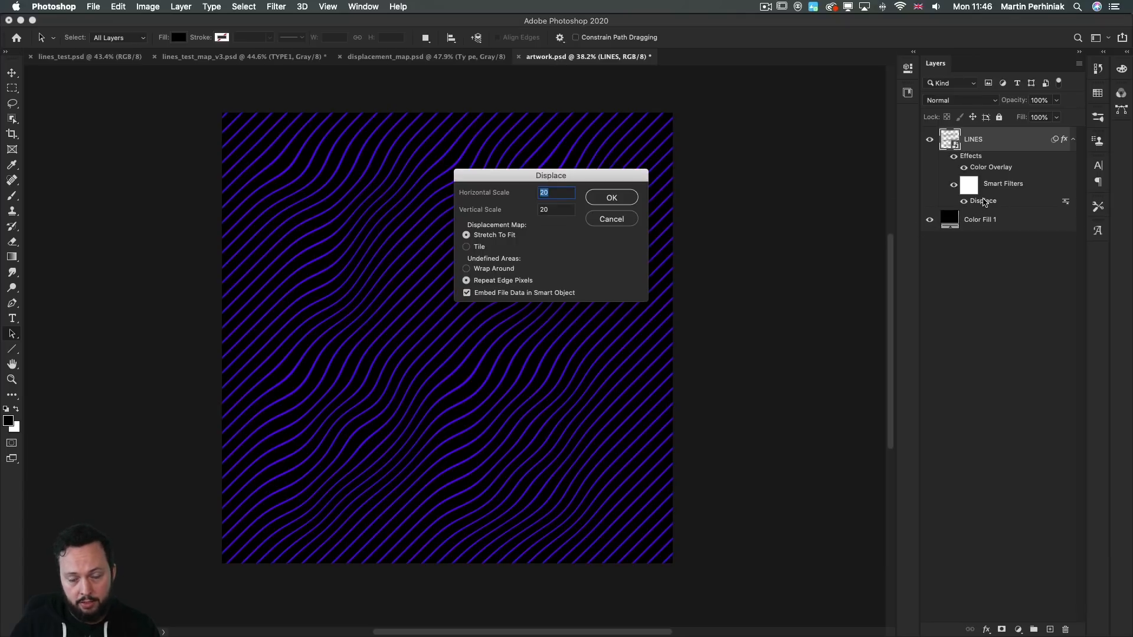
pyautogui.click(608, 199)
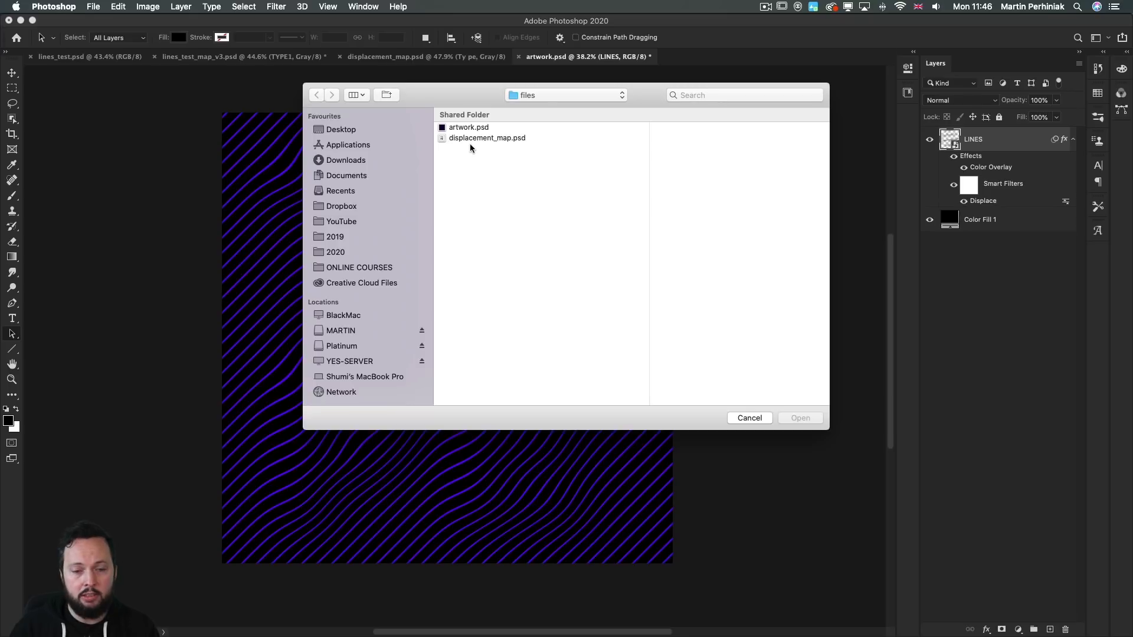
pyautogui.click(475, 139)
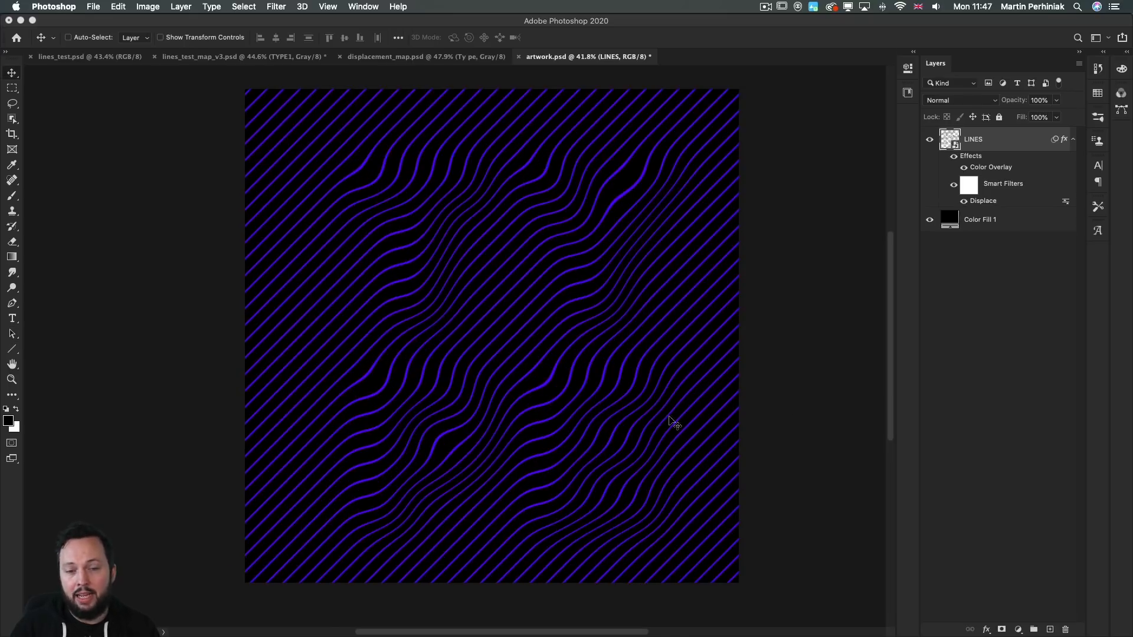
pyautogui.moveTo(572, 377)
pyautogui.mouseDown()
pyautogui.moveTo(600, 390)
pyautogui.moveTo(585, 381)
pyautogui.mouseUp()
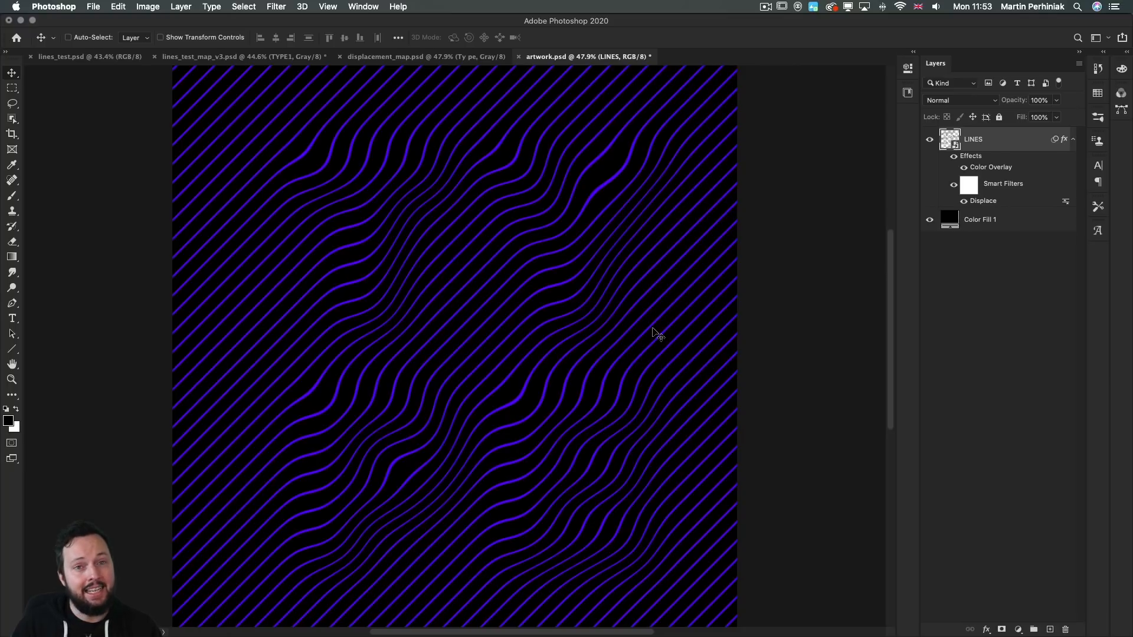
# Place displacement_map.psd as a linked smart object above LINES at its original size
pyautogui.click(96, 7)
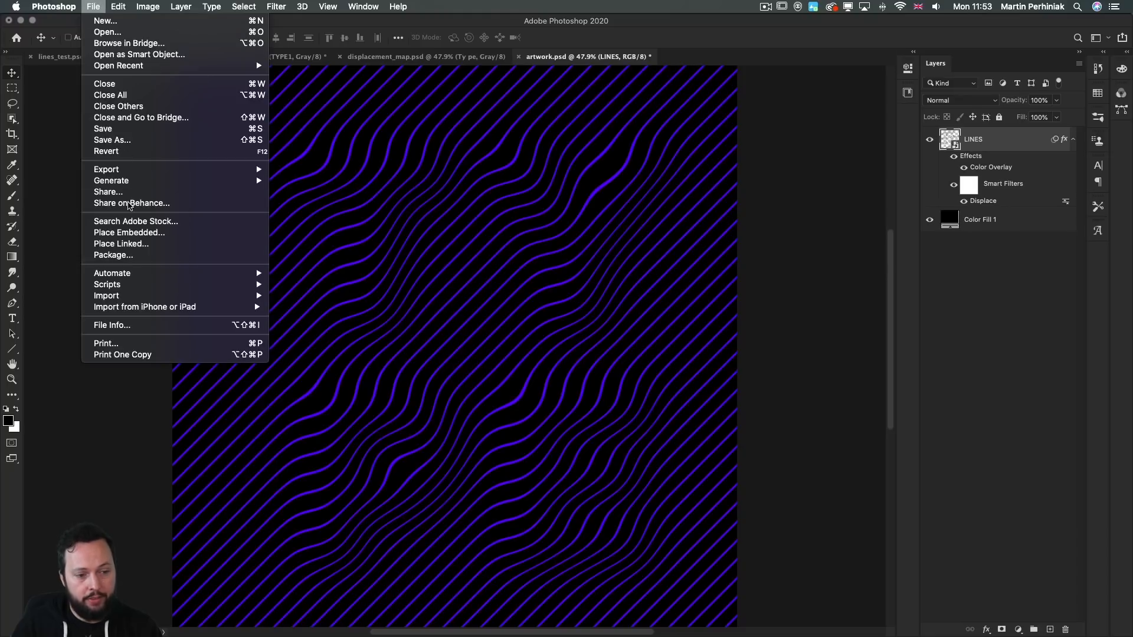
pyautogui.click(149, 244)
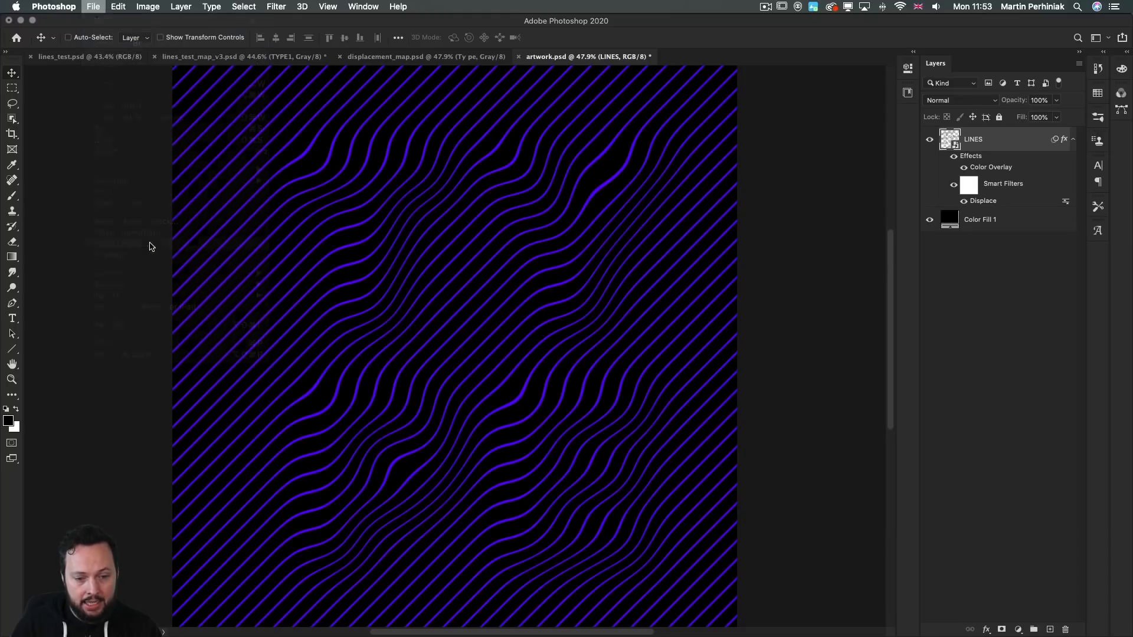
pyautogui.doubleClick(524, 213)
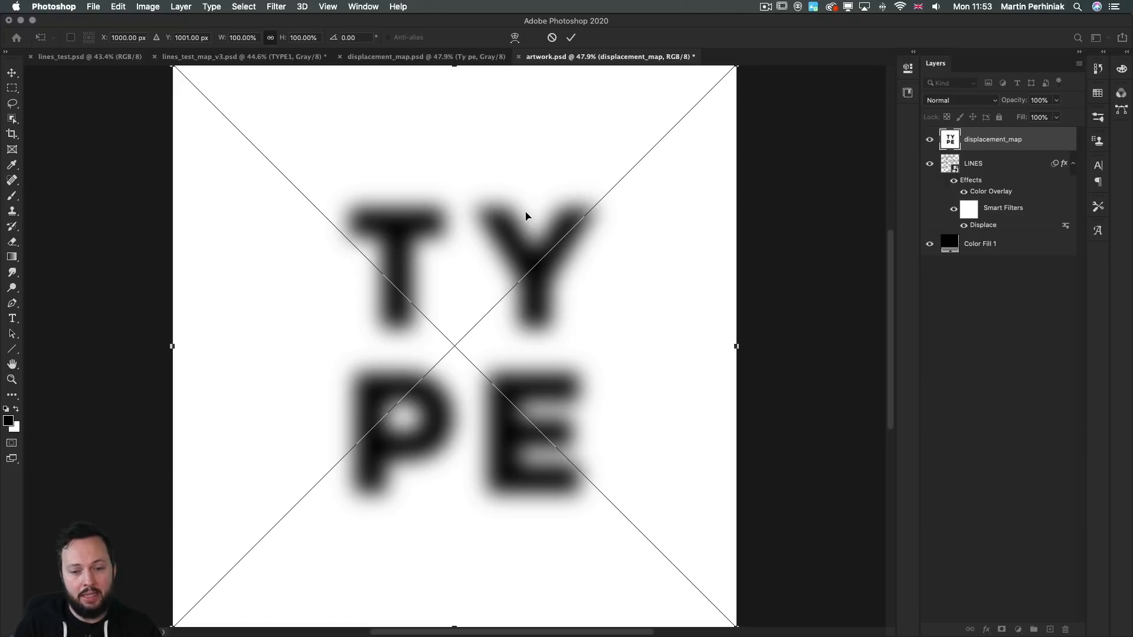
pyautogui.press('Return')
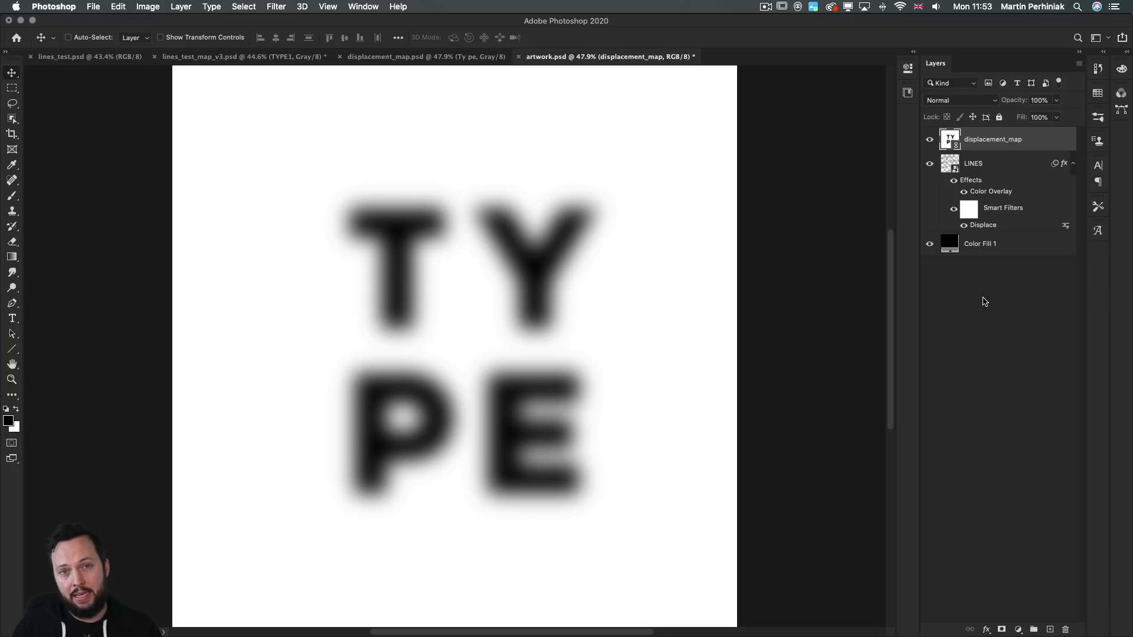
# Blend the displacement_map layer in Multiply mode at 65% opacity and compare the artwork with the layer hidden and shown
pyautogui.click(961, 100)
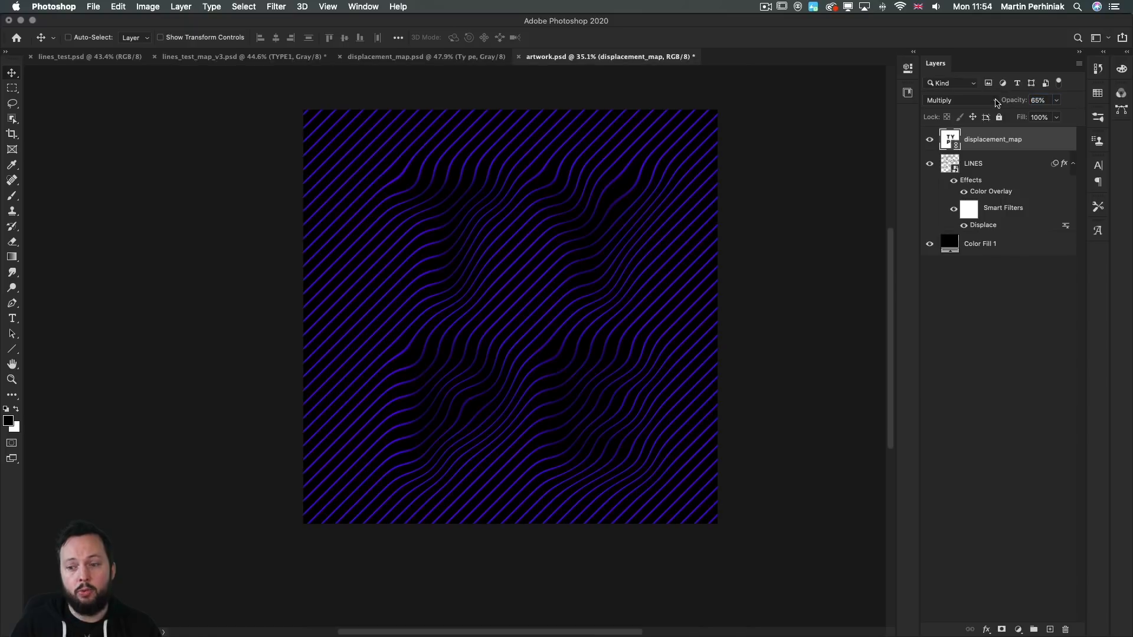
pyautogui.moveTo(461, 409); pyautogui.dragTo(471, 409)
pyautogui.moveTo(508, 319); pyautogui.dragTo(458, 387)
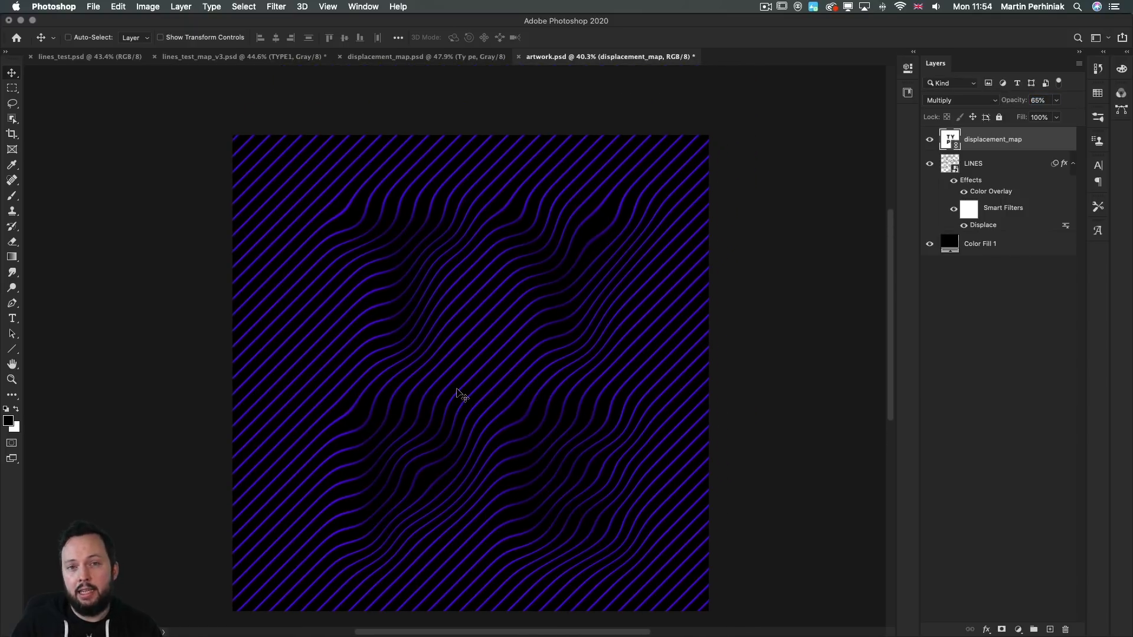
pyautogui.scroll(-2, 452, 400)
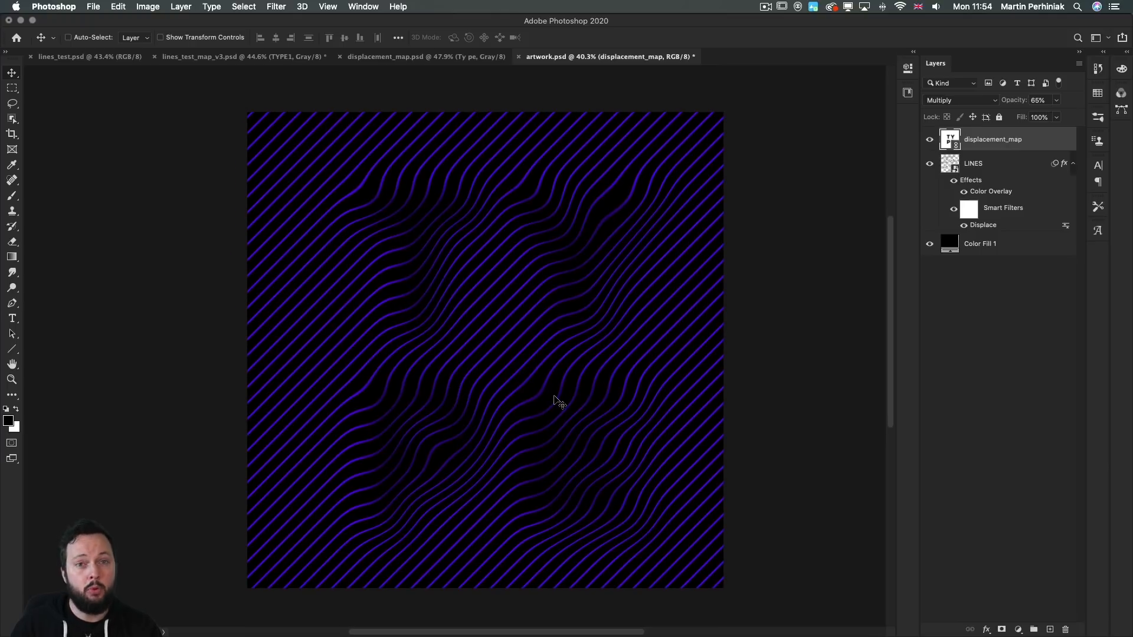
pyautogui.click(930, 140)
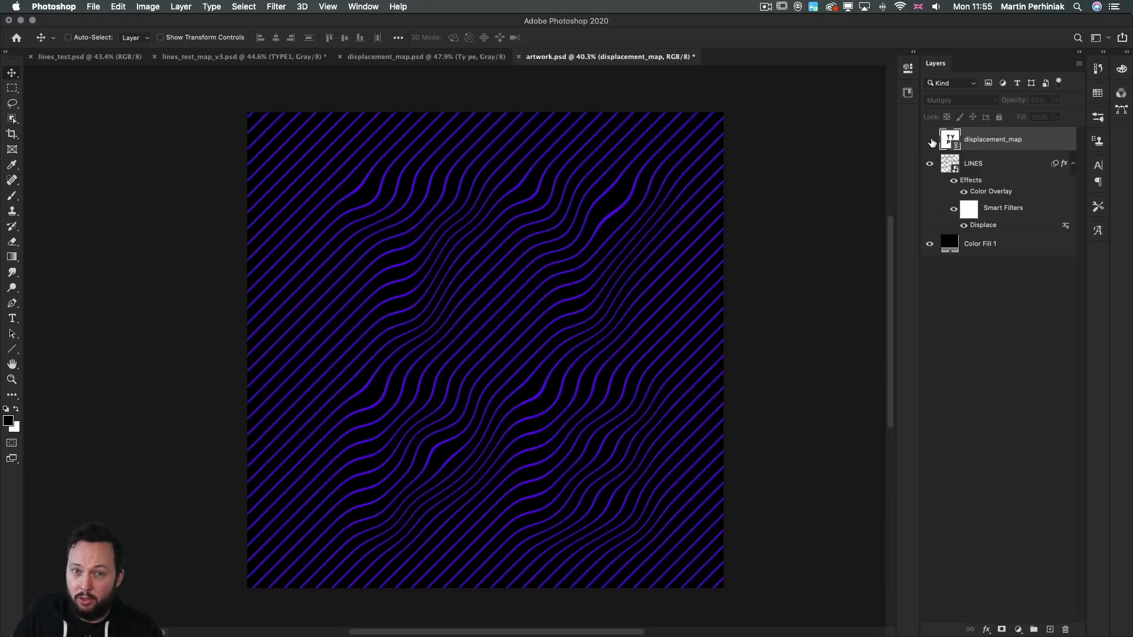
pyautogui.click(931, 141)
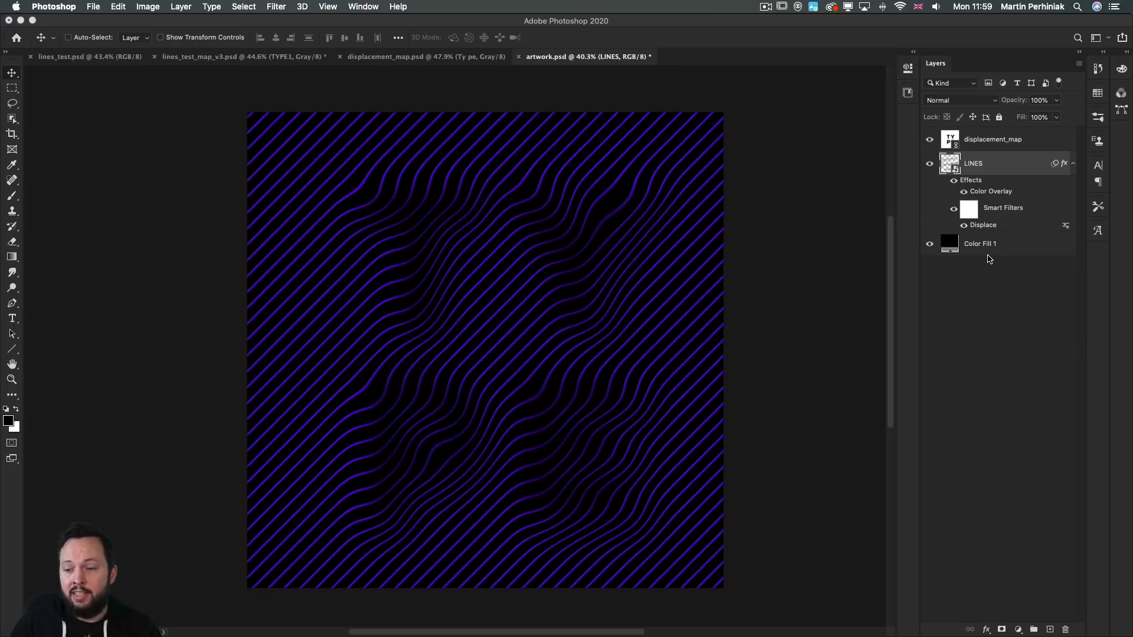
# Set the Displace filter on LINES to 50 for both horizontal and vertical scale, using displacement_map.psd
pyautogui.doubleClick(982, 225)
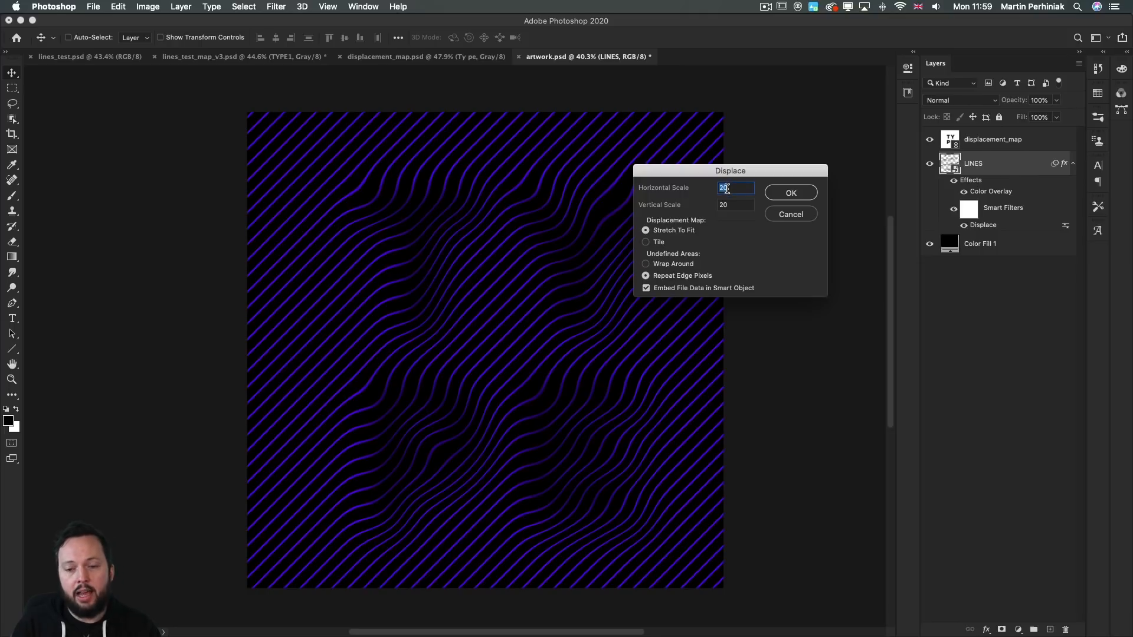
pyautogui.write('50')
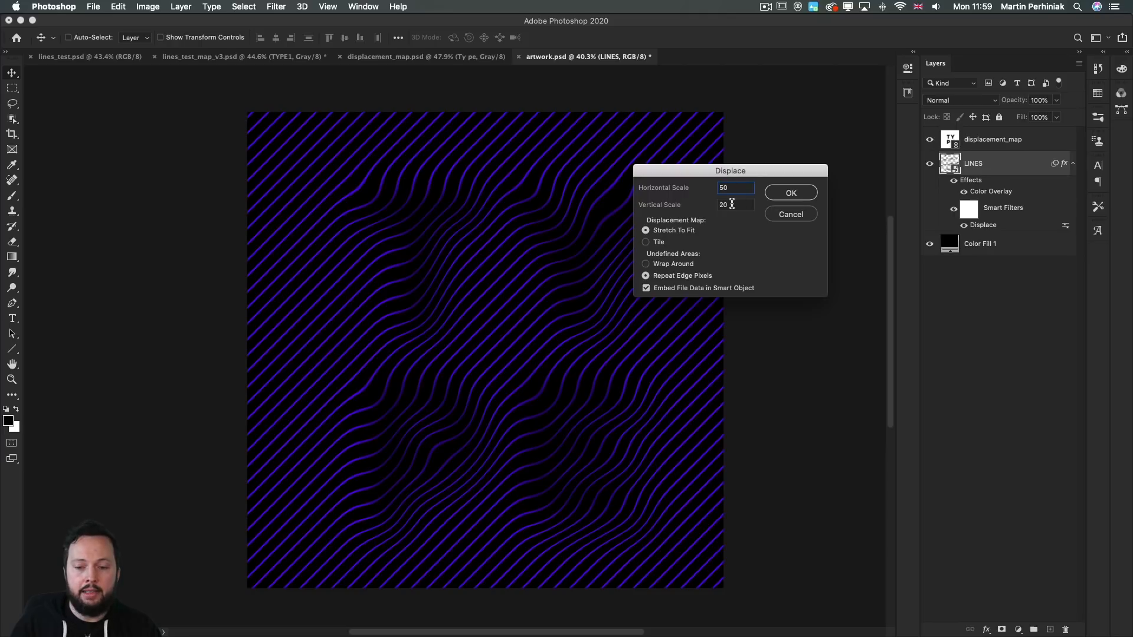
pyautogui.press('Tab')
pyautogui.write('50')
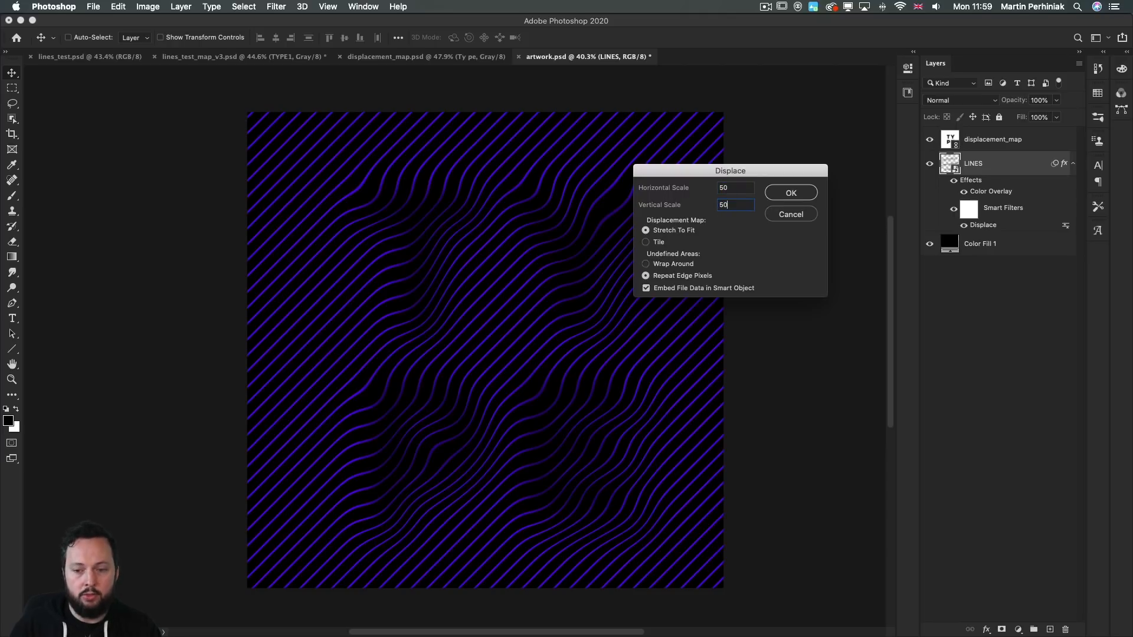
pyautogui.click(791, 192)
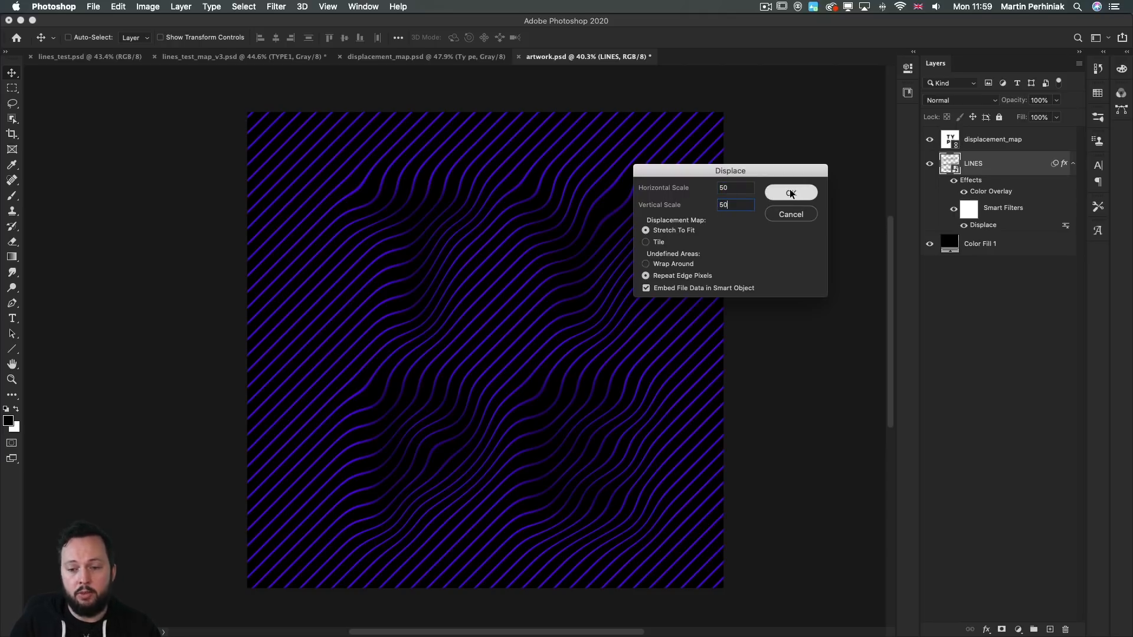
pyautogui.click(500, 139)
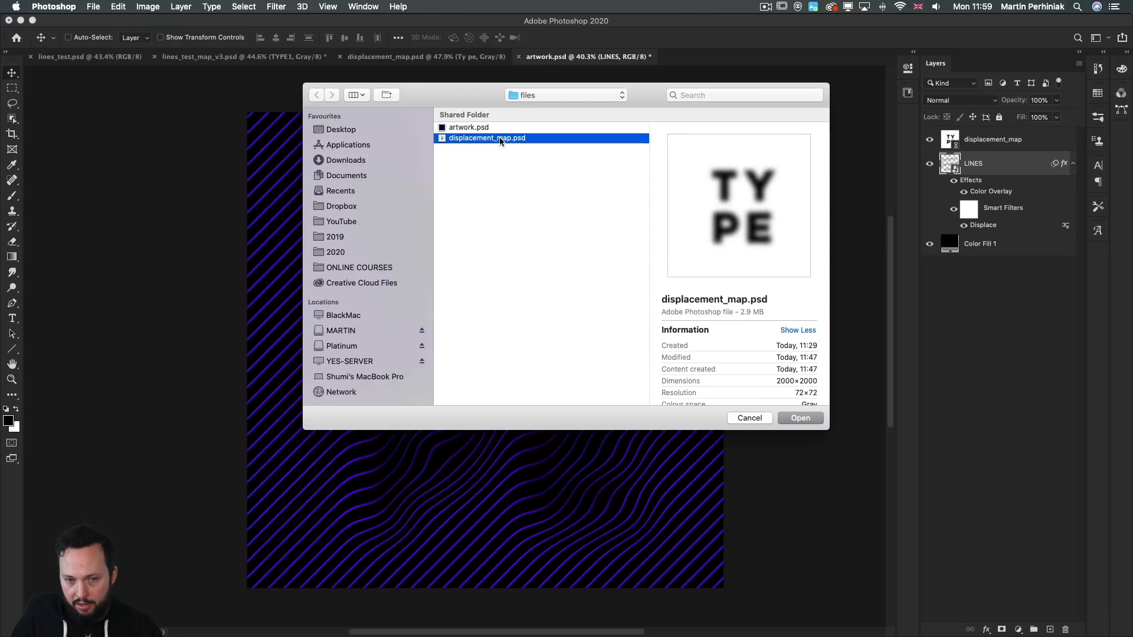
pyautogui.click(799, 418)
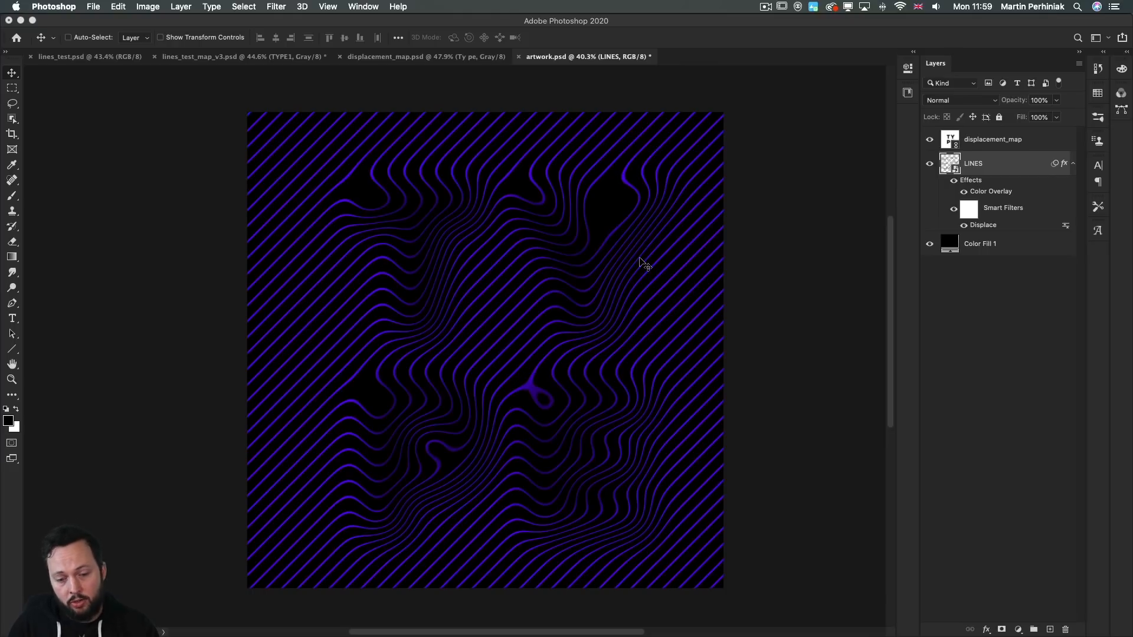
# Change the vertical scale of the LINES Displace filter to -50 and reload displacement_map.psd
pyautogui.doubleClick(981, 227)
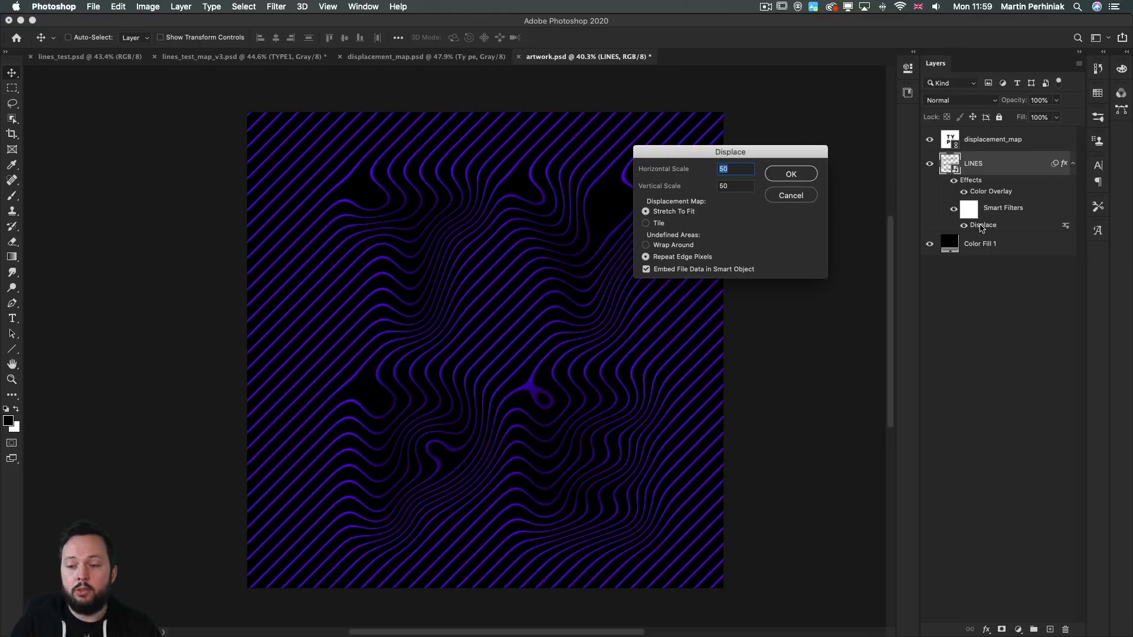
pyautogui.click(718, 186)
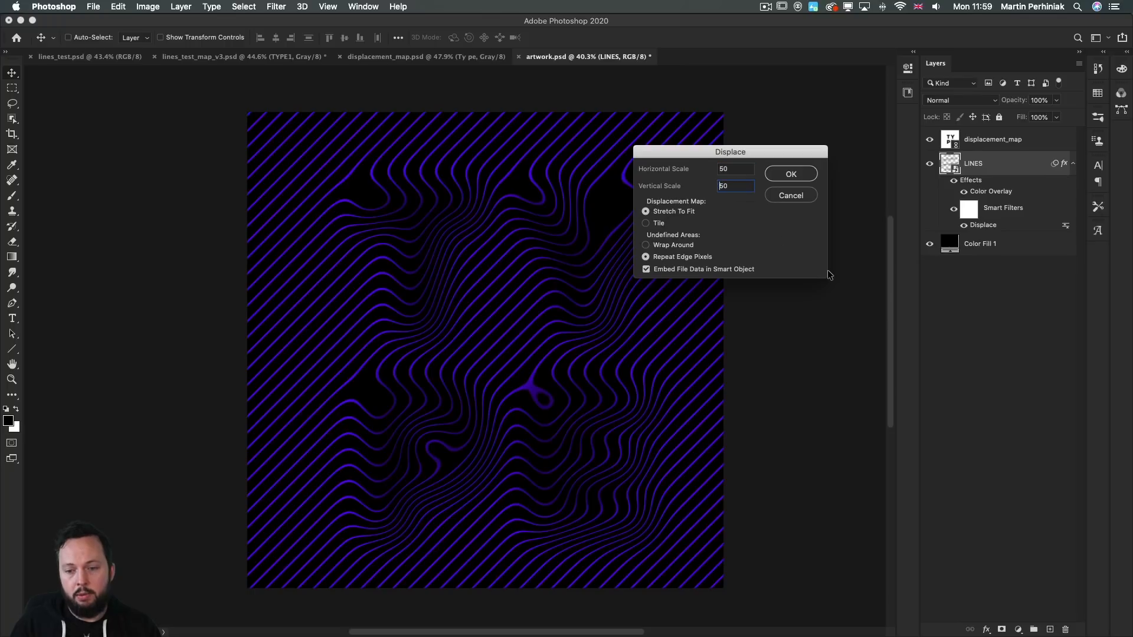
pyautogui.write('-')
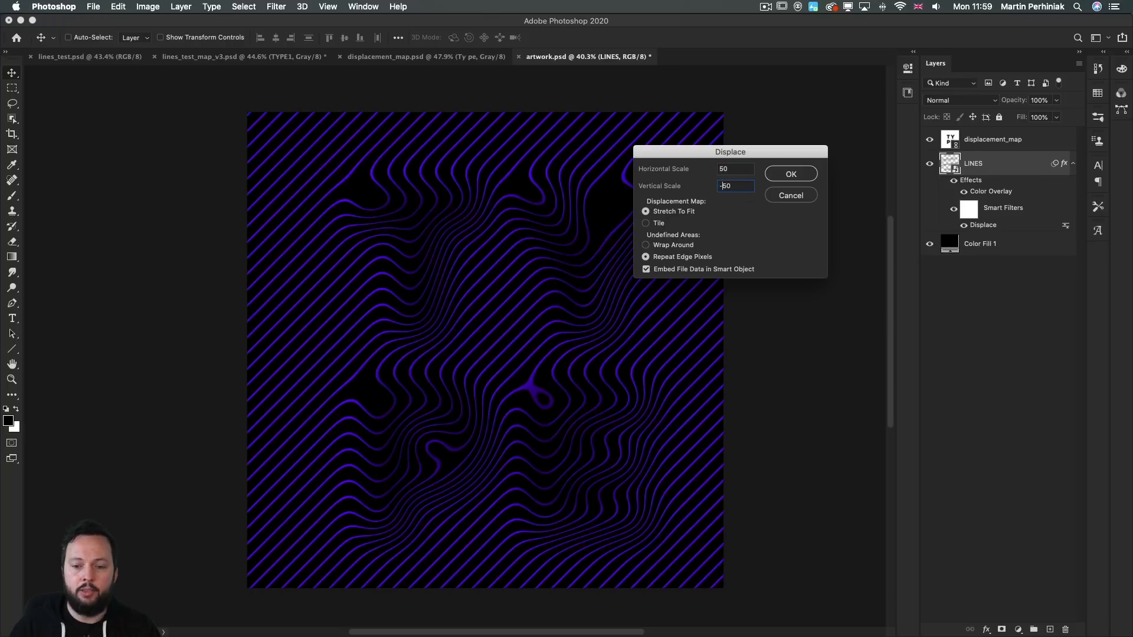
pyautogui.click(774, 173)
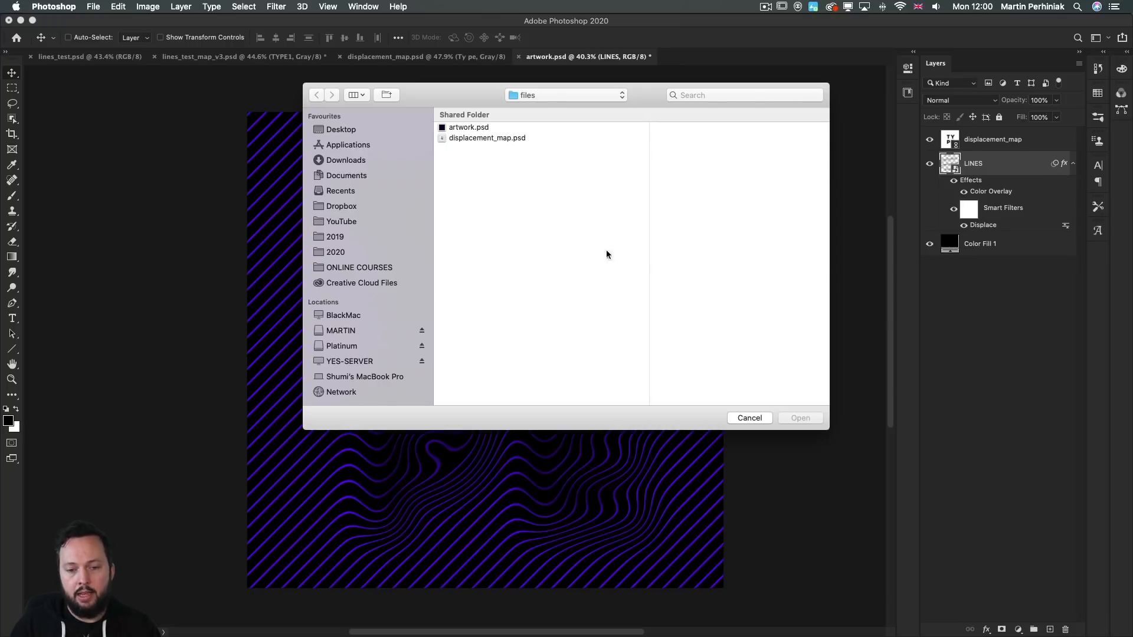
pyautogui.click(487, 138)
pyautogui.click(801, 417)
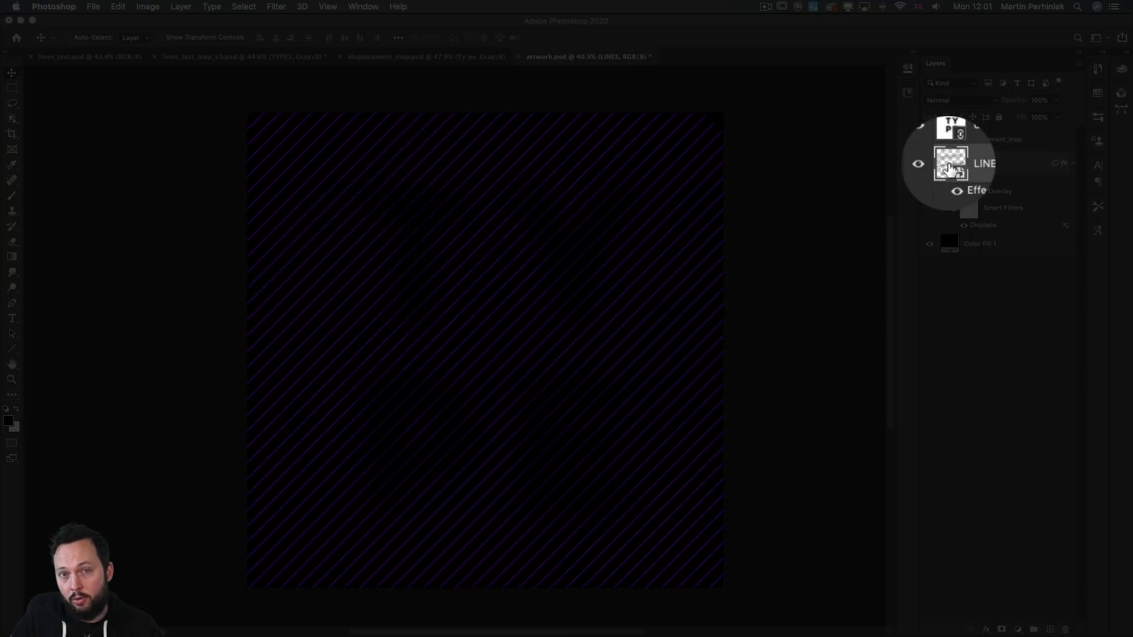
# Rotate the lines inside the LINES smart object by -45 degrees, save its contents and view the updated artwork
pyautogui.doubleClick(950, 163)
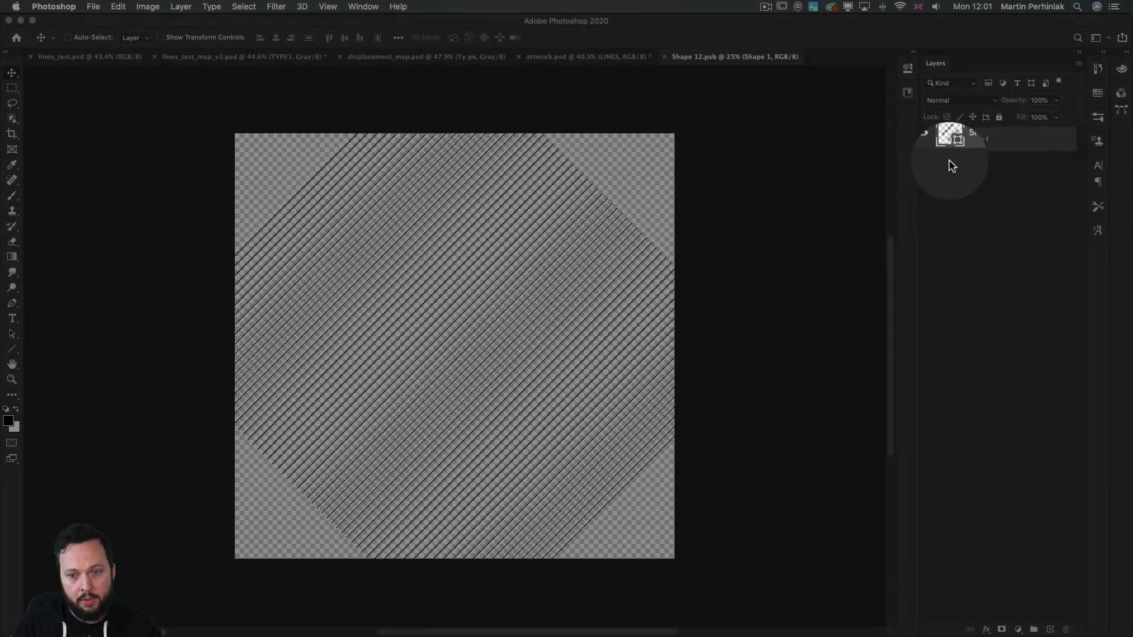
pyautogui.press('super+t')
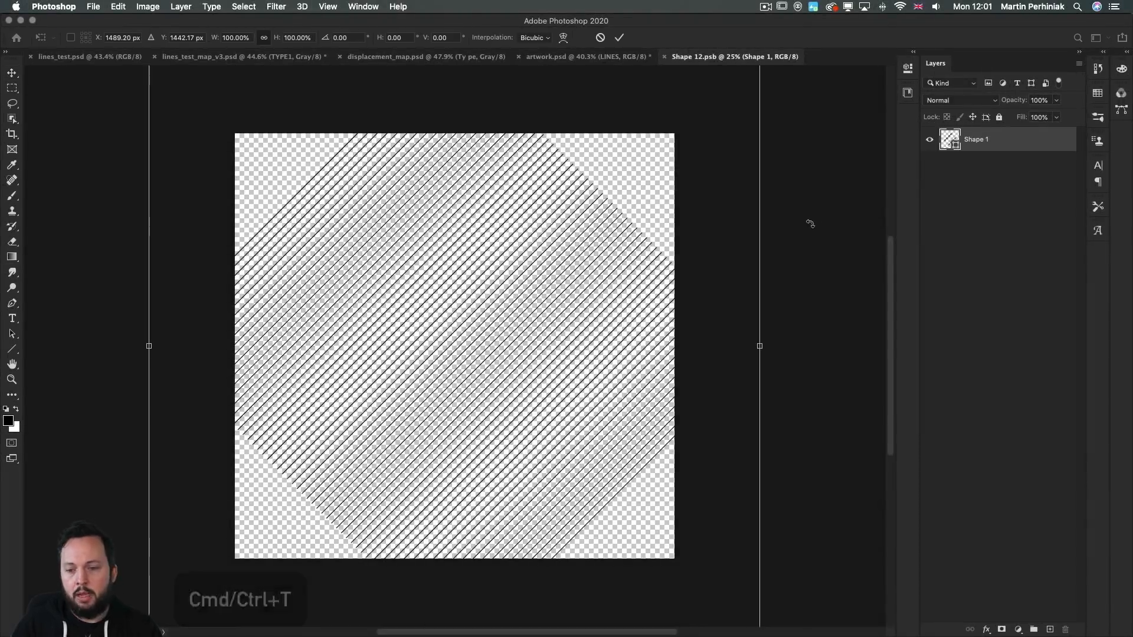
pyautogui.moveTo(806, 235); pyautogui.dragTo(558, 123)
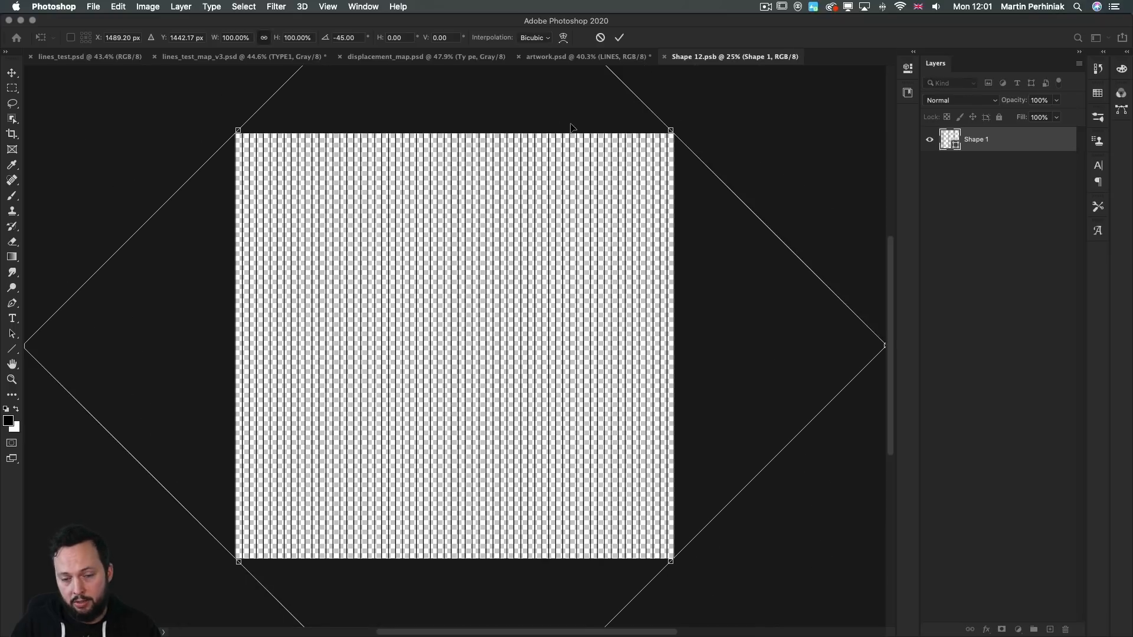
pyautogui.press('Return')
pyautogui.press('super+s')
pyautogui.click(555, 56)
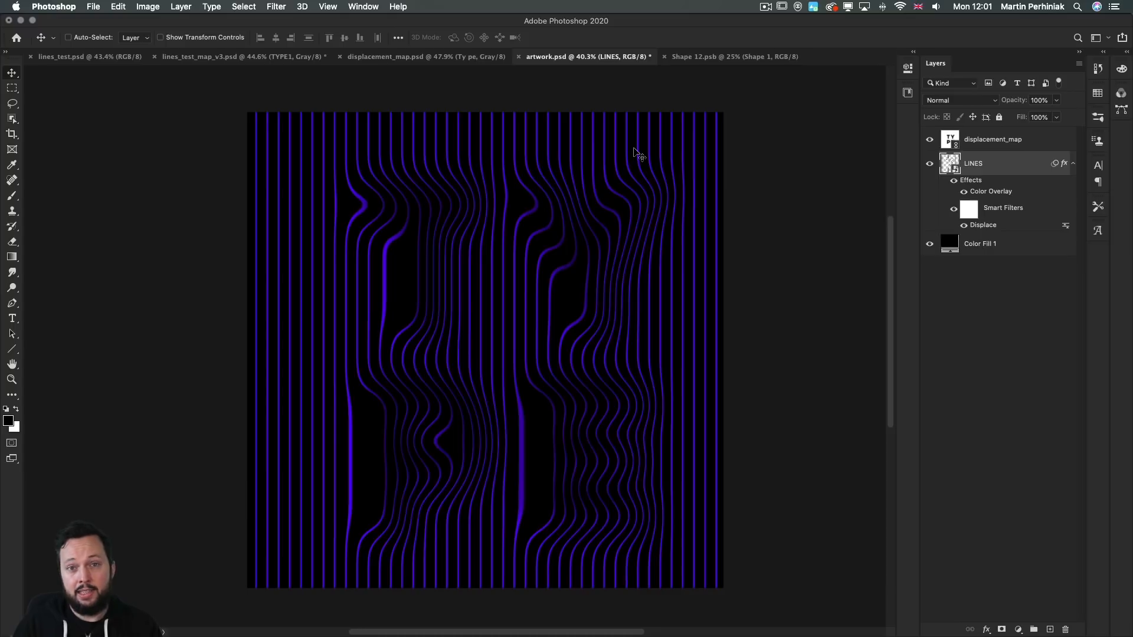
# Rotate the lines inside the LINES smart object from vertical to horizontal, save its contents and view the updated artwork
pyautogui.click(720, 59)
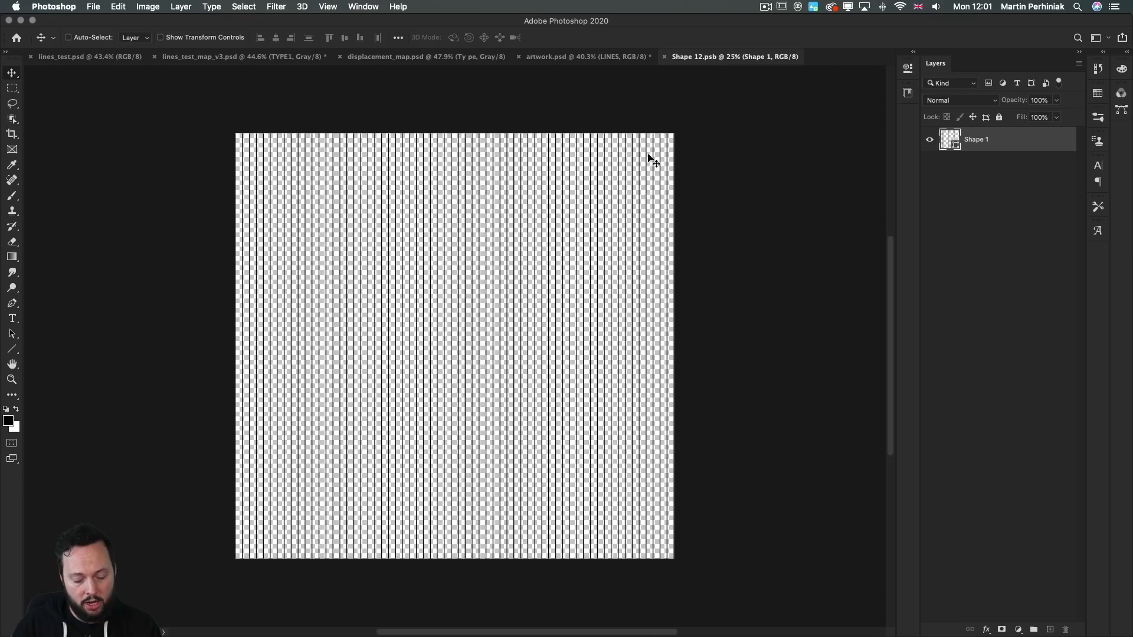
pyautogui.press('super+t')
pyautogui.moveTo(719, 111); pyautogui.dragTo(670, 554)
pyautogui.press('Return')
pyautogui.press('super+s')
pyautogui.click(591, 57)
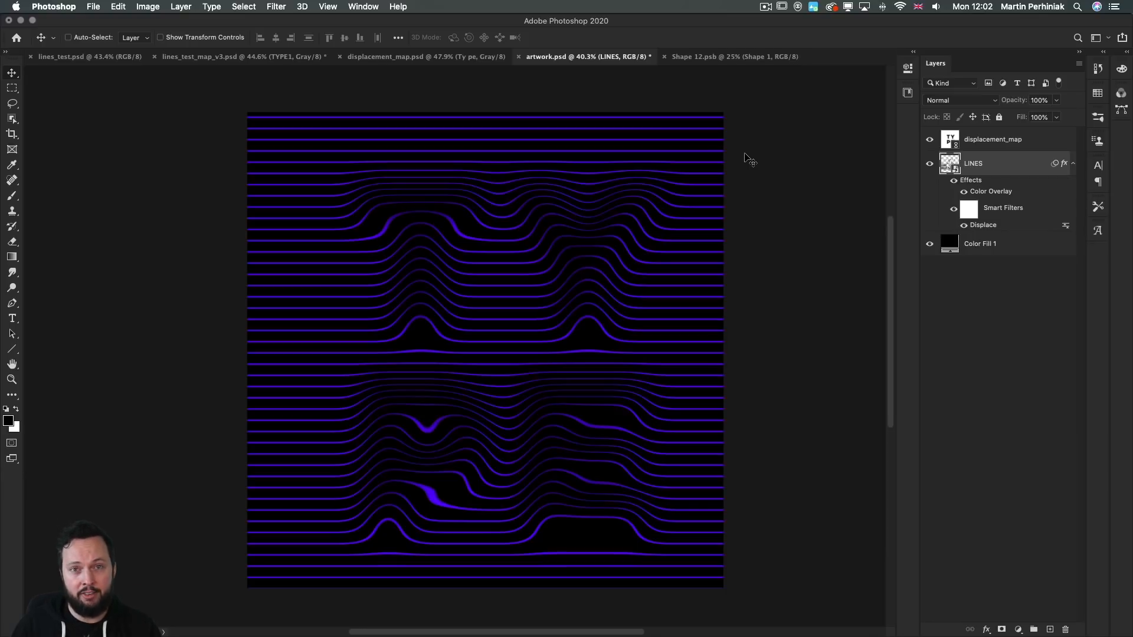
# Rotate the lines inside the LINES smart object to a 45-degree diagonal rising to the right, save its contents and view the updated artwork
pyautogui.click(708, 62)
pyautogui.hotkey('ctrl', 't')
pyautogui.moveTo(712, 141); pyautogui.dragTo(490, 100)
pyautogui.press('Return')
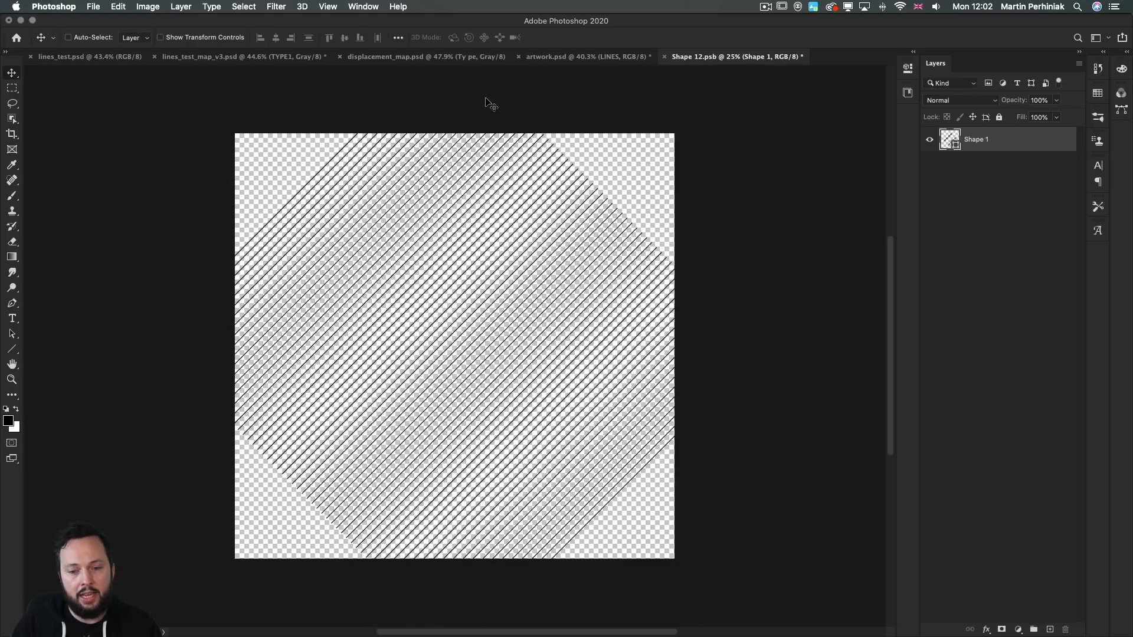
pyautogui.hotkey('ctrl', 's')
pyautogui.click(557, 58)
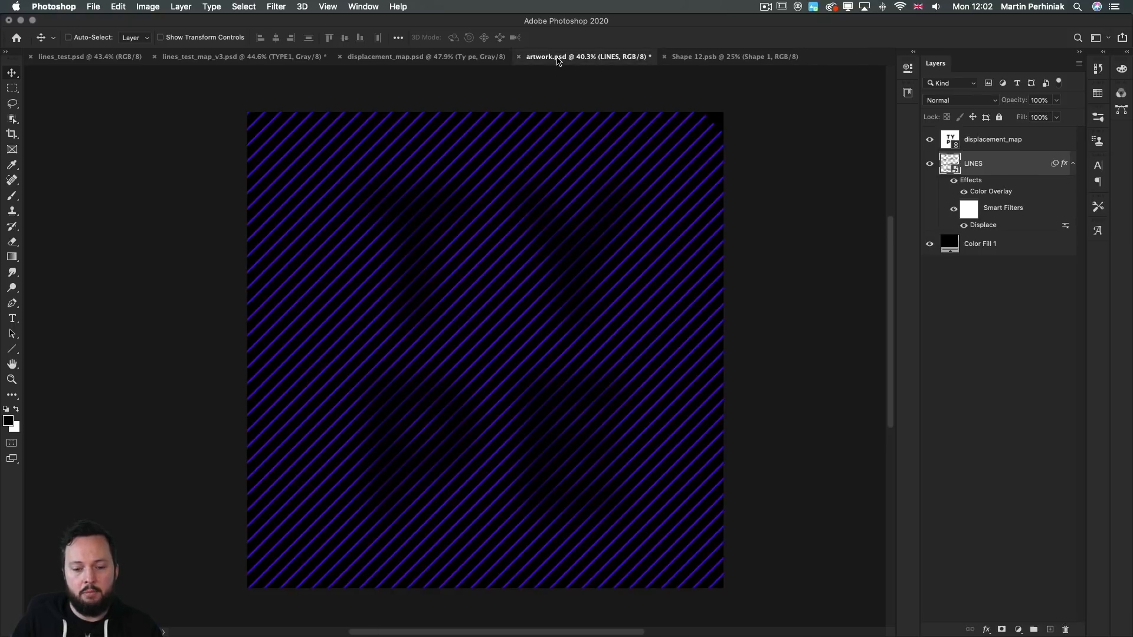
# Set both the horizontal and vertical scale of the LINES Displace filter to 30, using displacement_map.psd
pyautogui.doubleClick(982, 226)
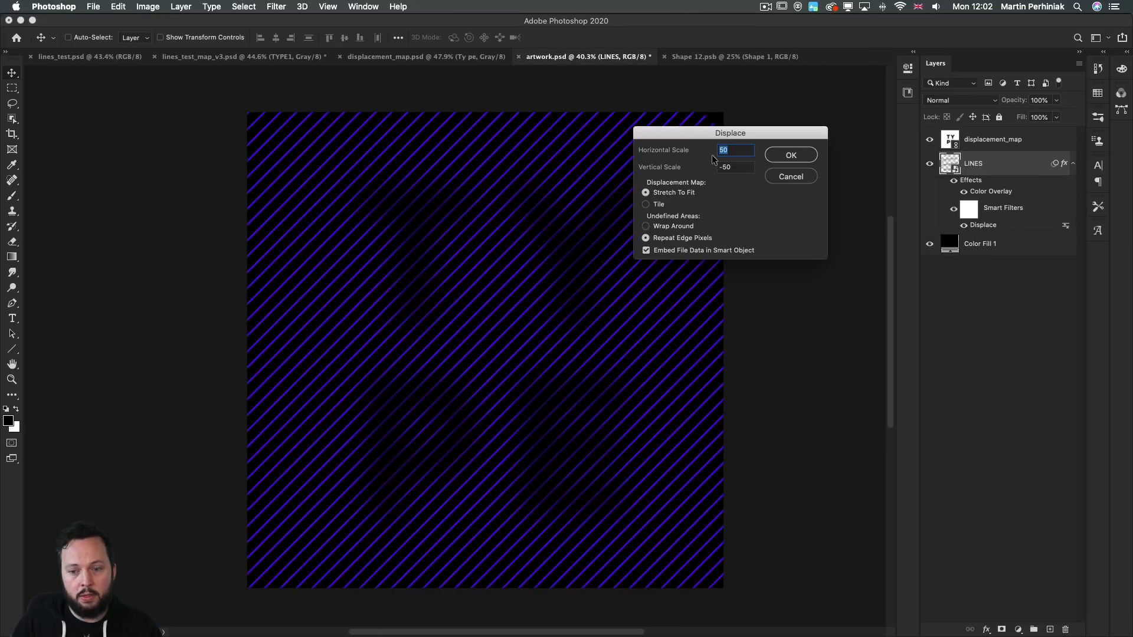
pyautogui.write('30')
pyautogui.press('Tab')
pyautogui.write('30')
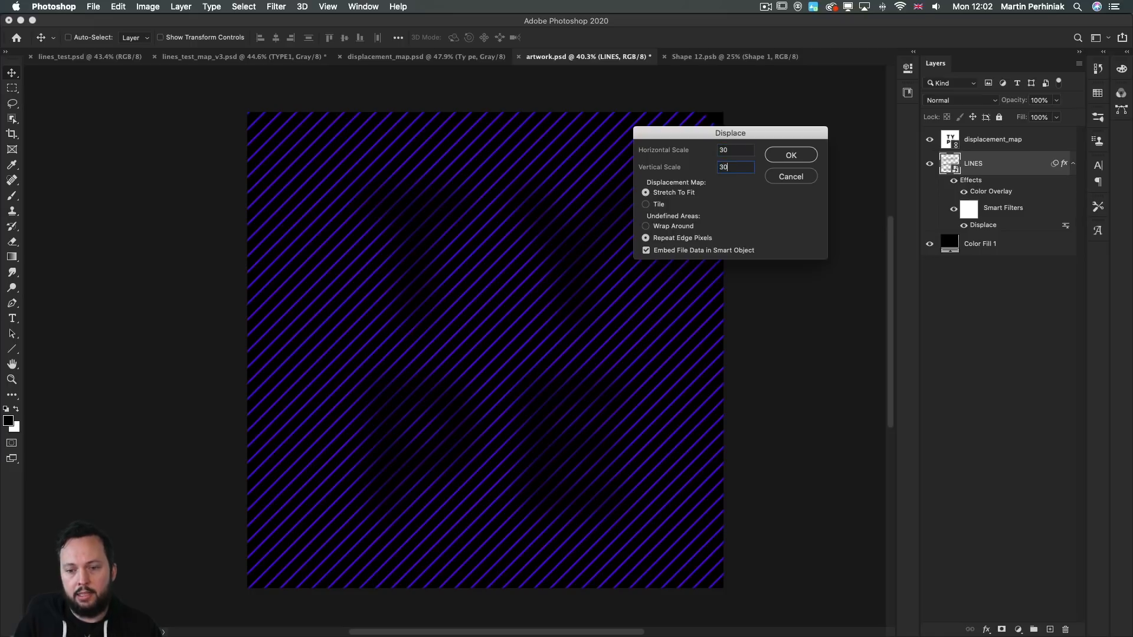
pyautogui.click(783, 154)
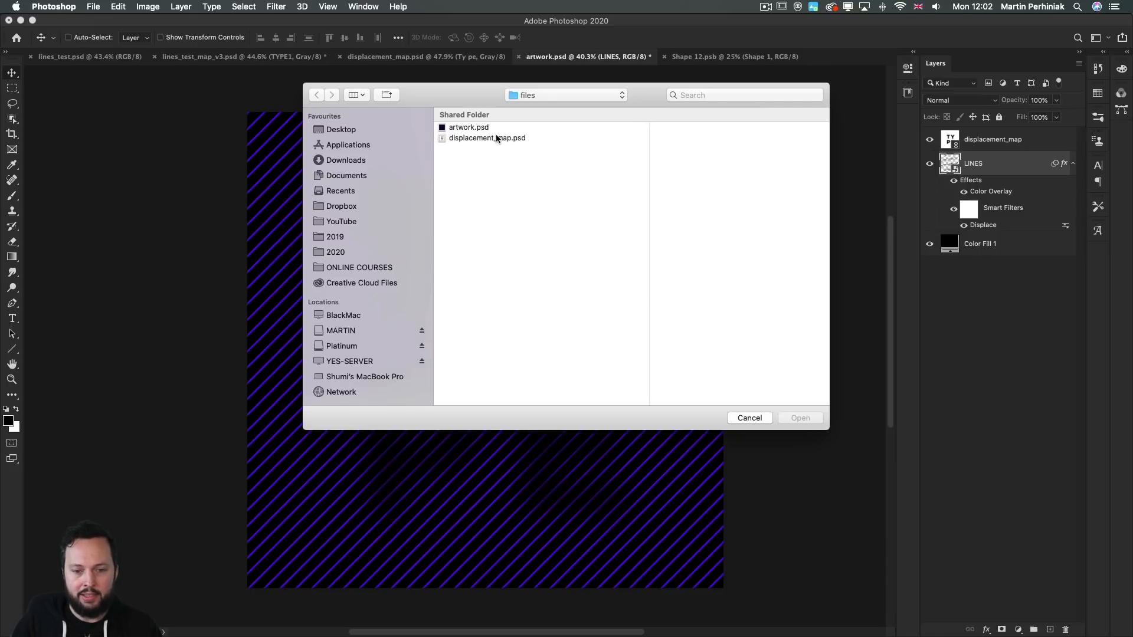
pyautogui.click(498, 138)
pyautogui.click(801, 418)
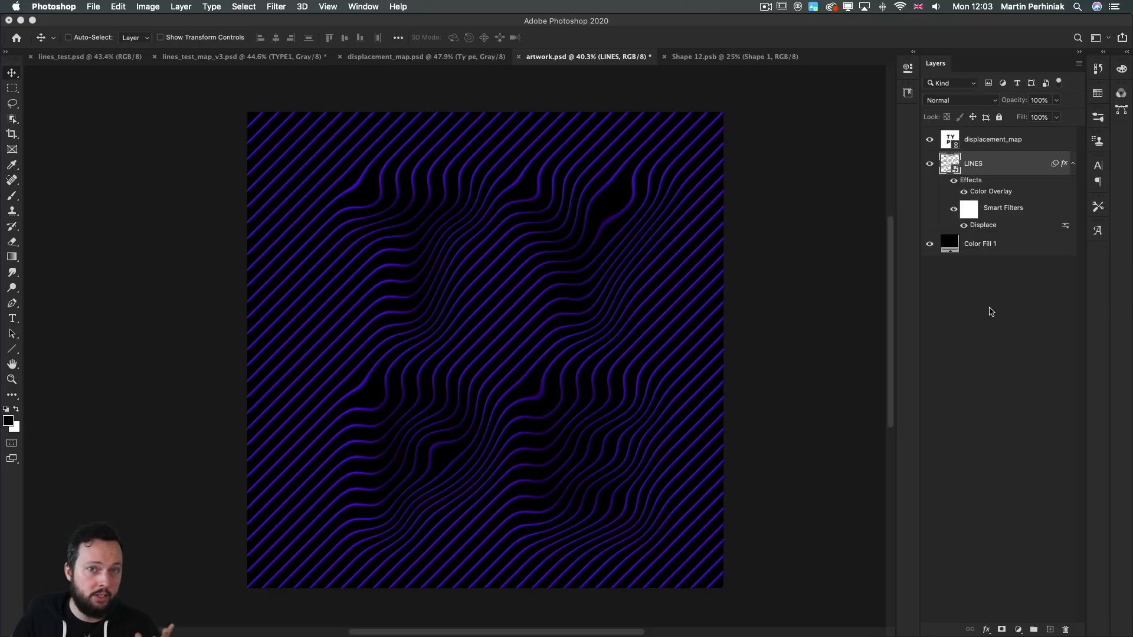
# Try a horizontal and vertical scale of 100 in the LINES Displace filter, reloading displacement_map.psd
pyautogui.doubleClick(981, 226)
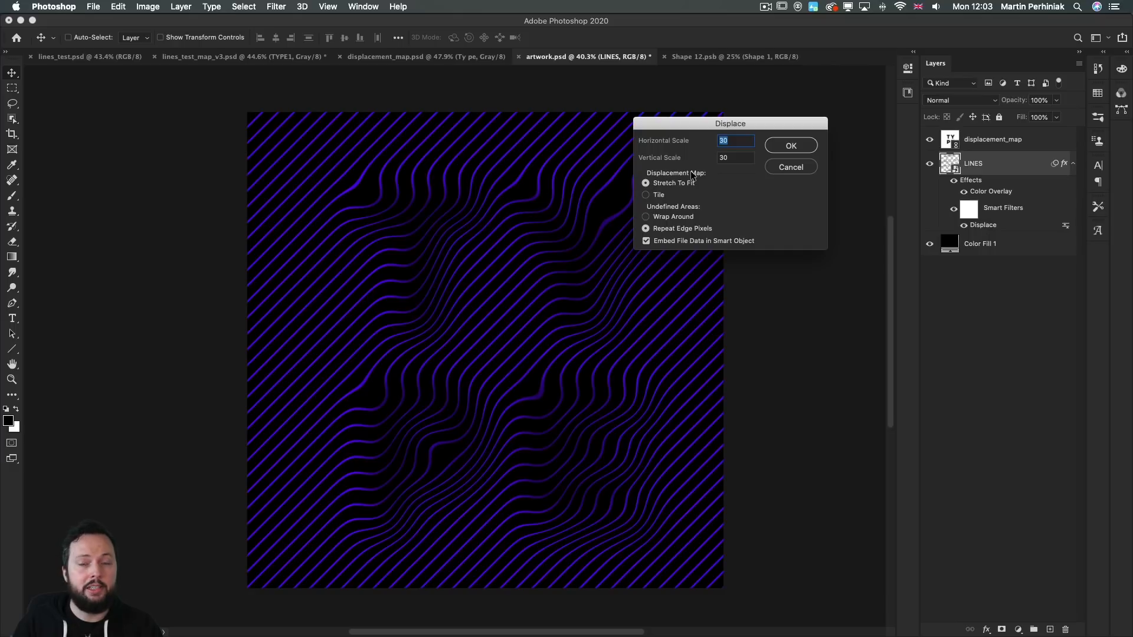
pyautogui.write('100')
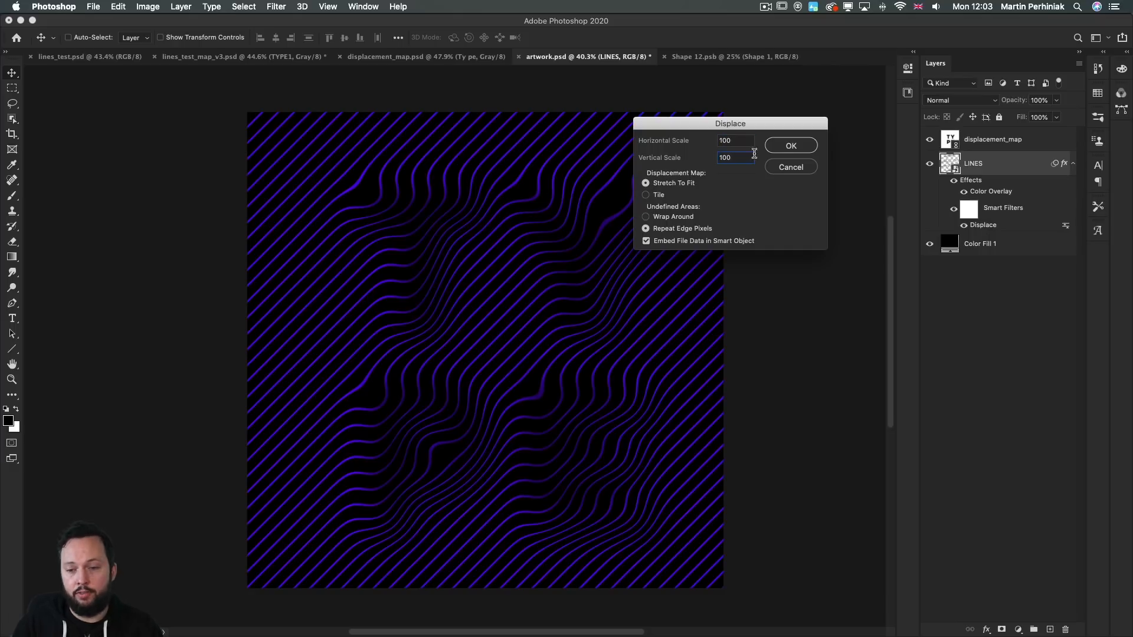
pyautogui.click(791, 147)
pyautogui.click(494, 140)
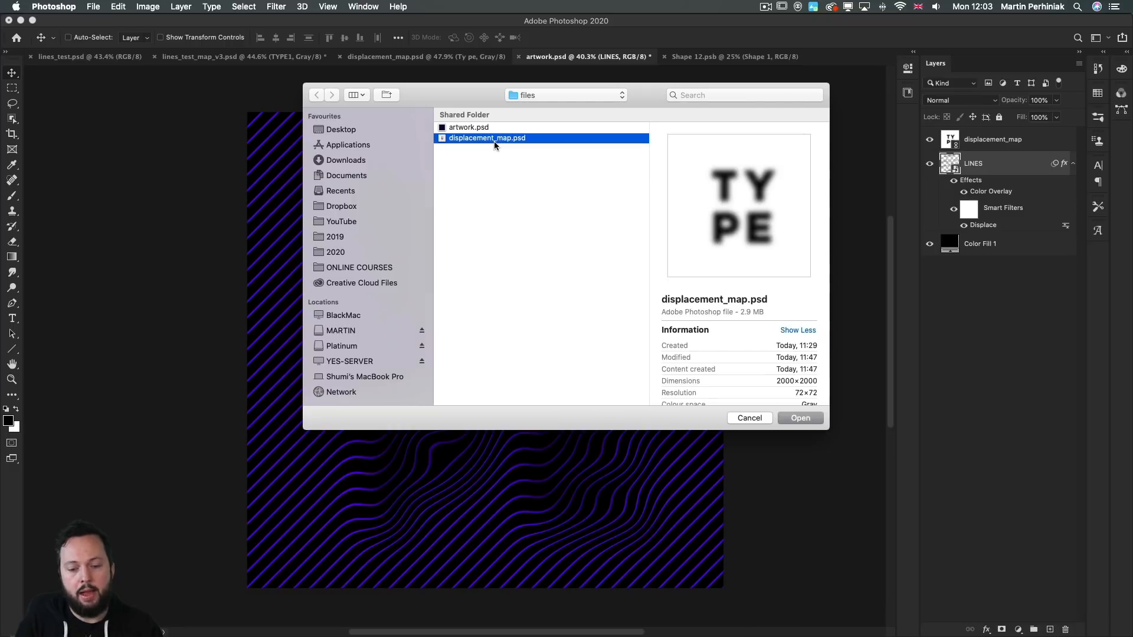
pyautogui.doubleClick(494, 140)
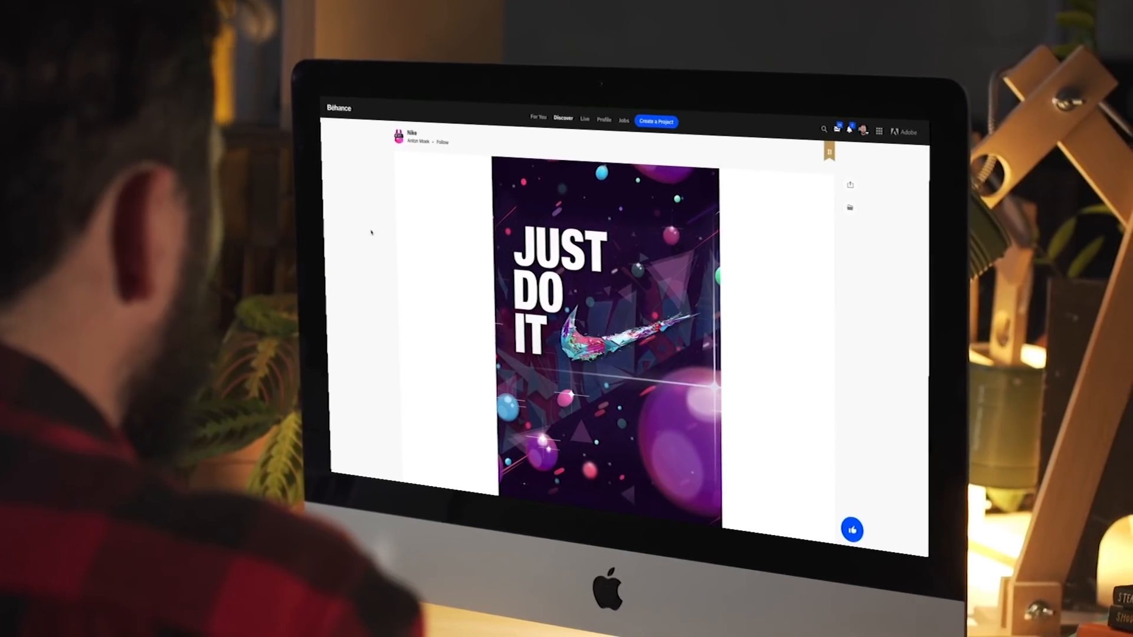
pyautogui.scroll(-5, 376, 229)
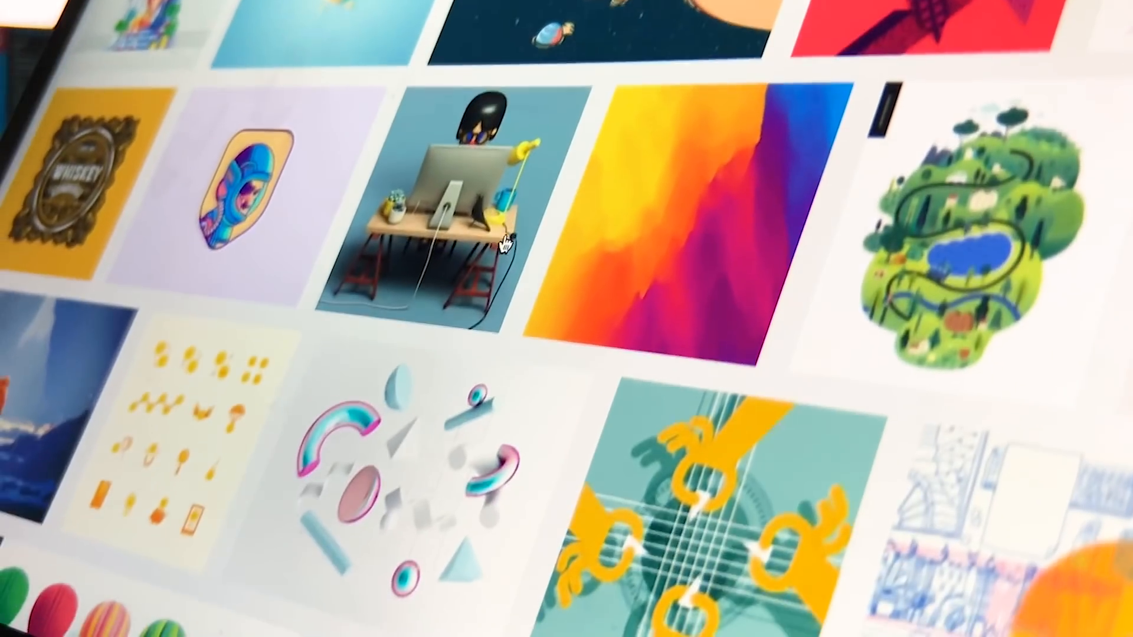
pyautogui.scroll(-10, 504, 243)
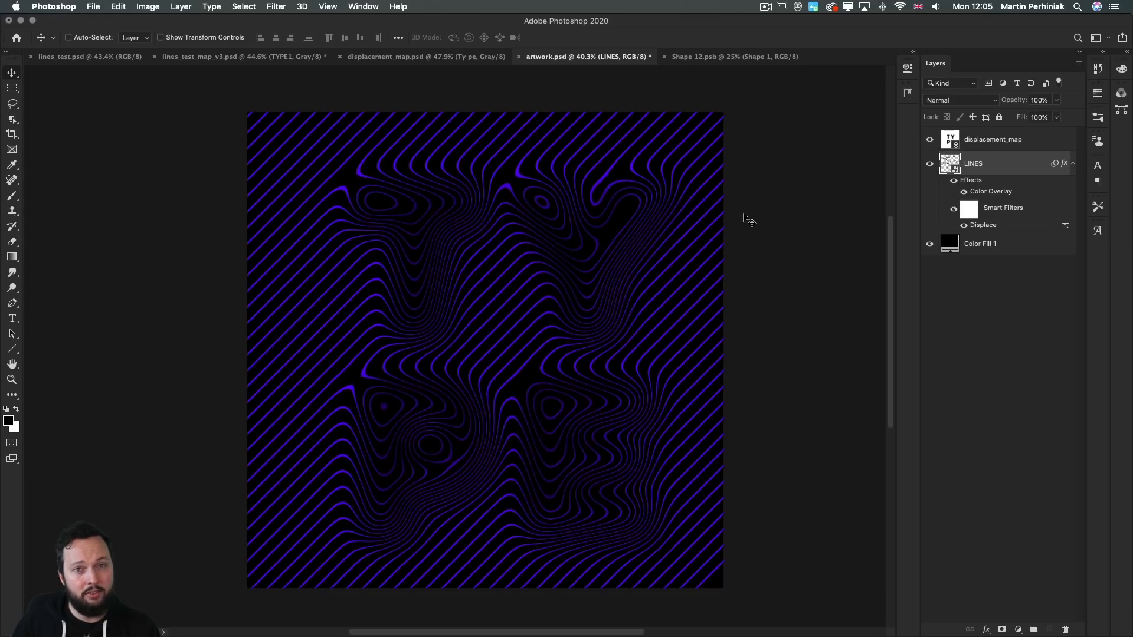
# Compare the artwork at displacement scales 100 and 30 by repeatedly undoing and redoing the last Displace change, ending with it undone
pyautogui.press('super+z')
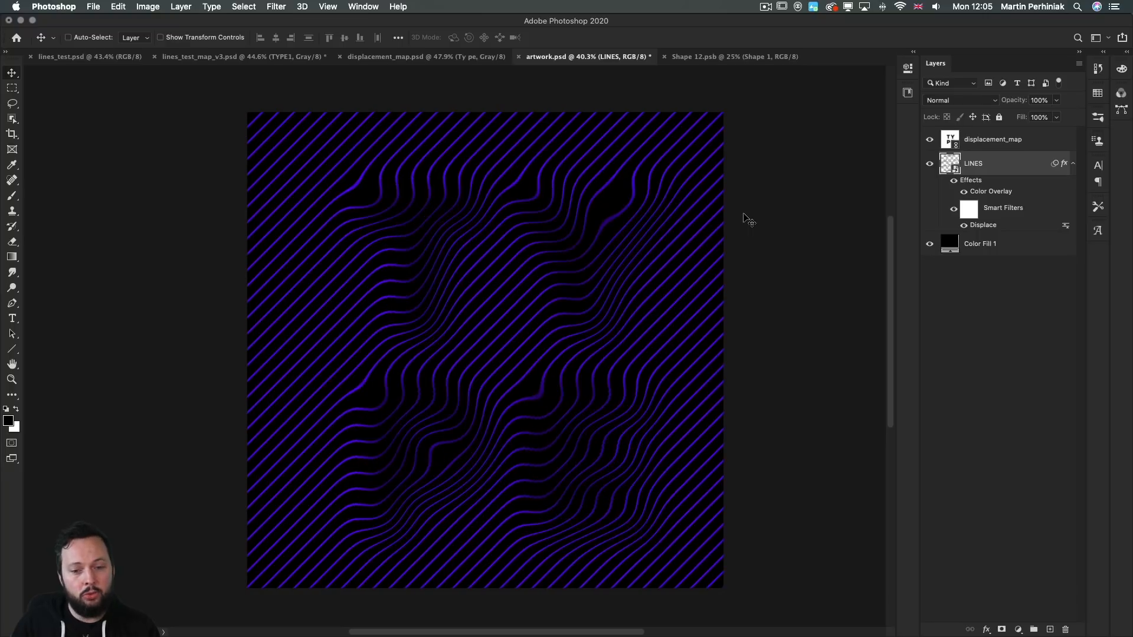
pyautogui.press('super+shift+z')
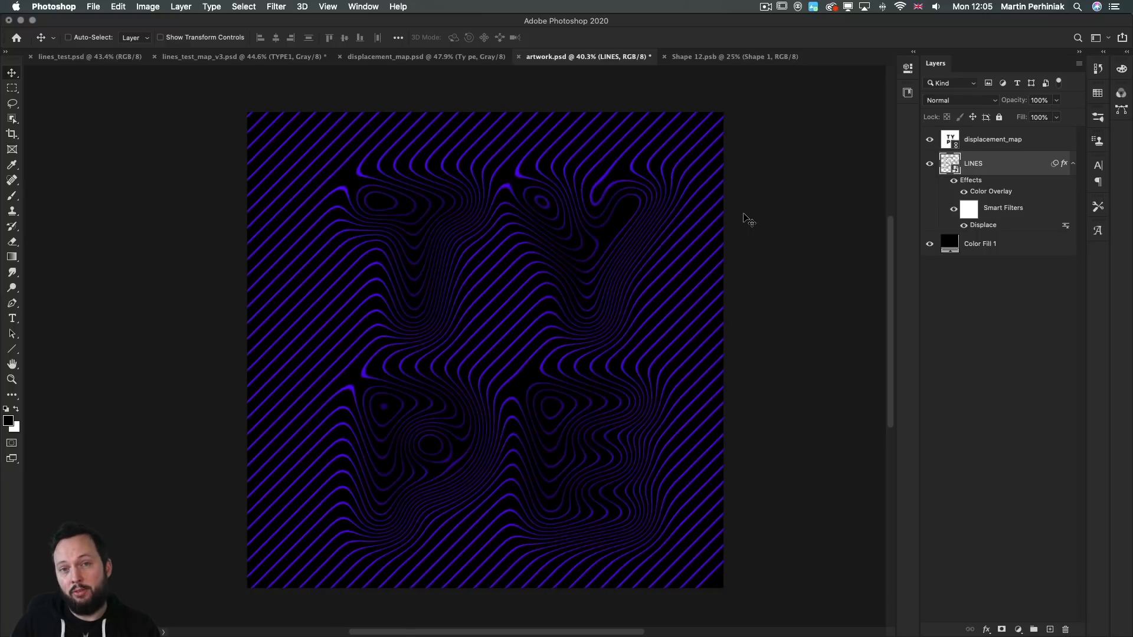
pyautogui.press('super+z')
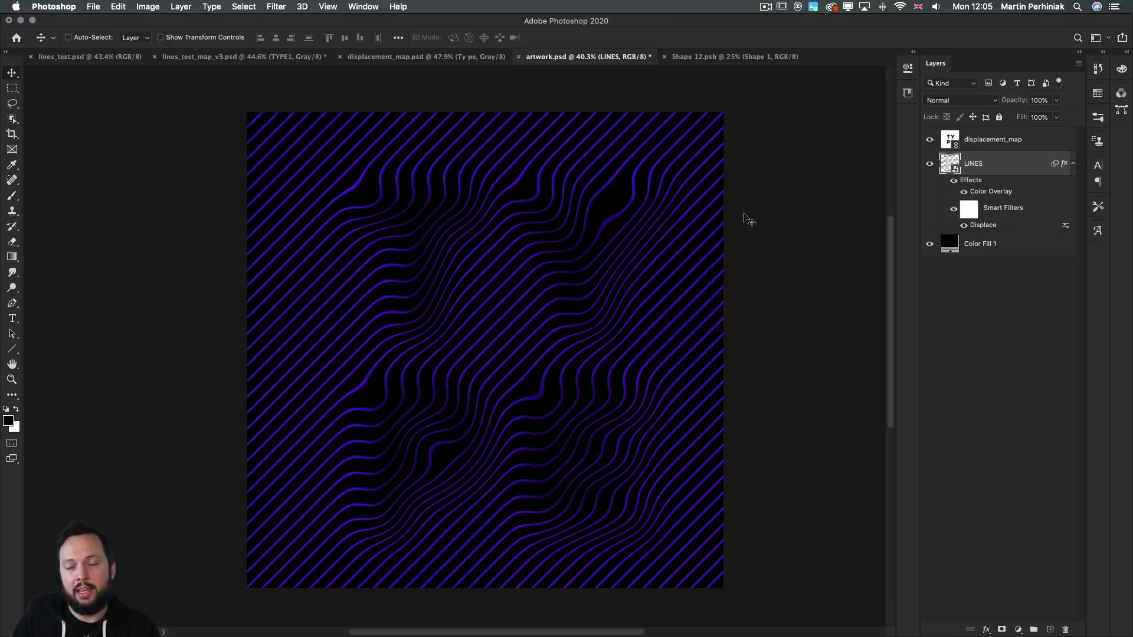
pyautogui.press('super+shift+z')
pyautogui.press('super+z')
pyautogui.press('super+shift+z')
pyautogui.press('super+z')
pyautogui.press('super+shift+z')
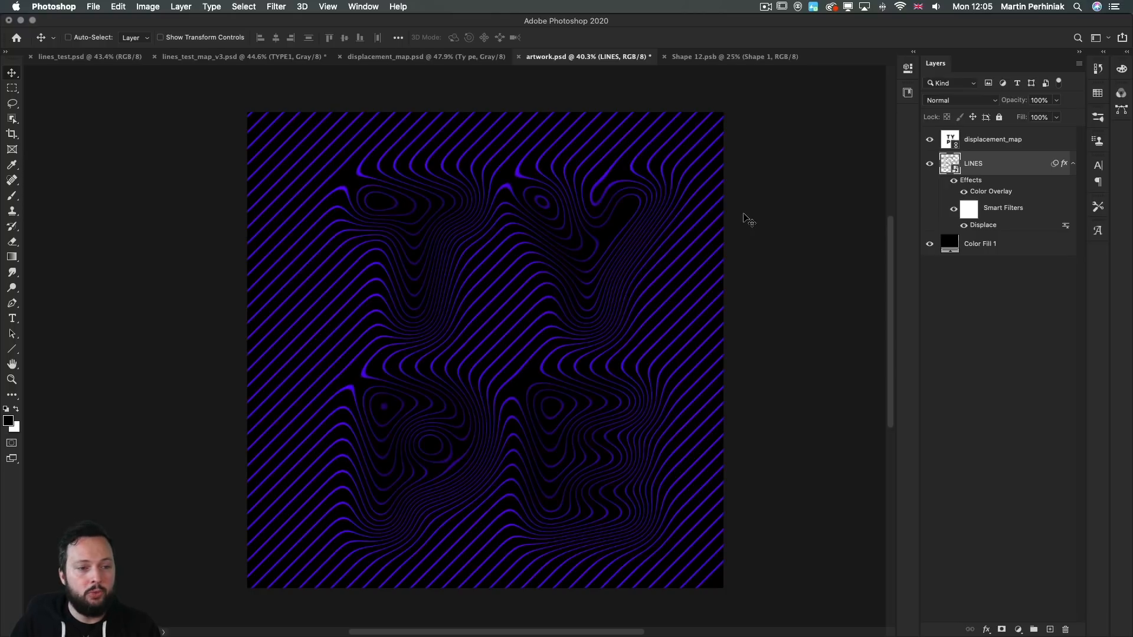
pyautogui.press('super+z')
pyautogui.press('super+shift+z')
pyautogui.press('super+z')
pyautogui.press('super+z')
pyautogui.press('super+shift+z')
pyautogui.press('super+shift+z')
pyautogui.press('super+z')
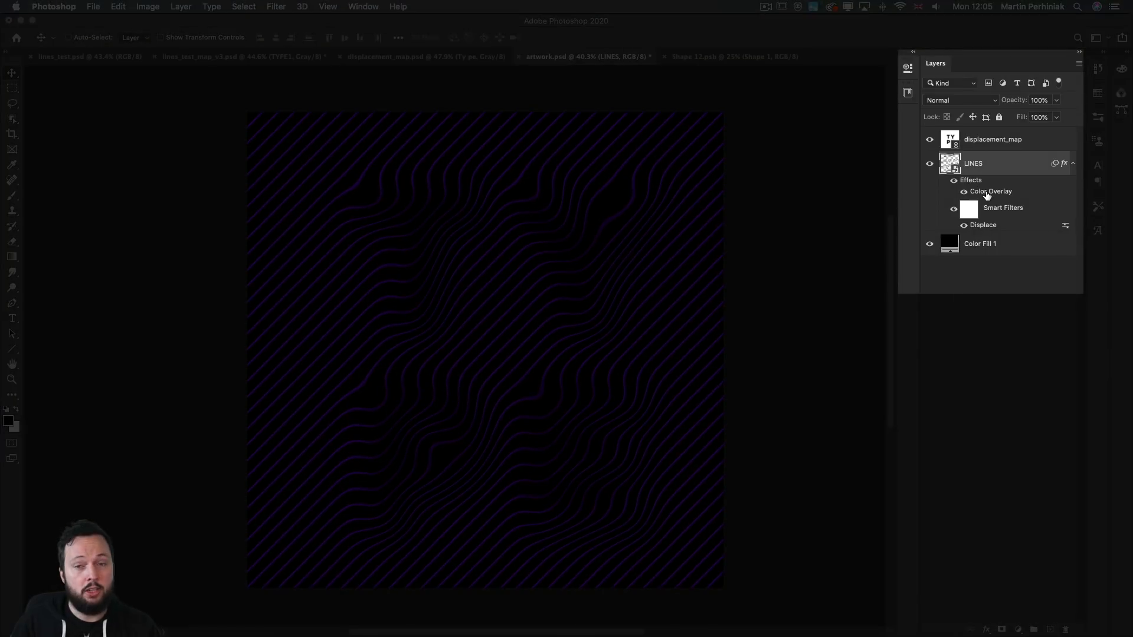
# Try green 00ff12, orange ffb400 and magenta ff00d2 as the Color Overlay on LINES, then cancel the colour change
pyautogui.doubleClick(988, 192)
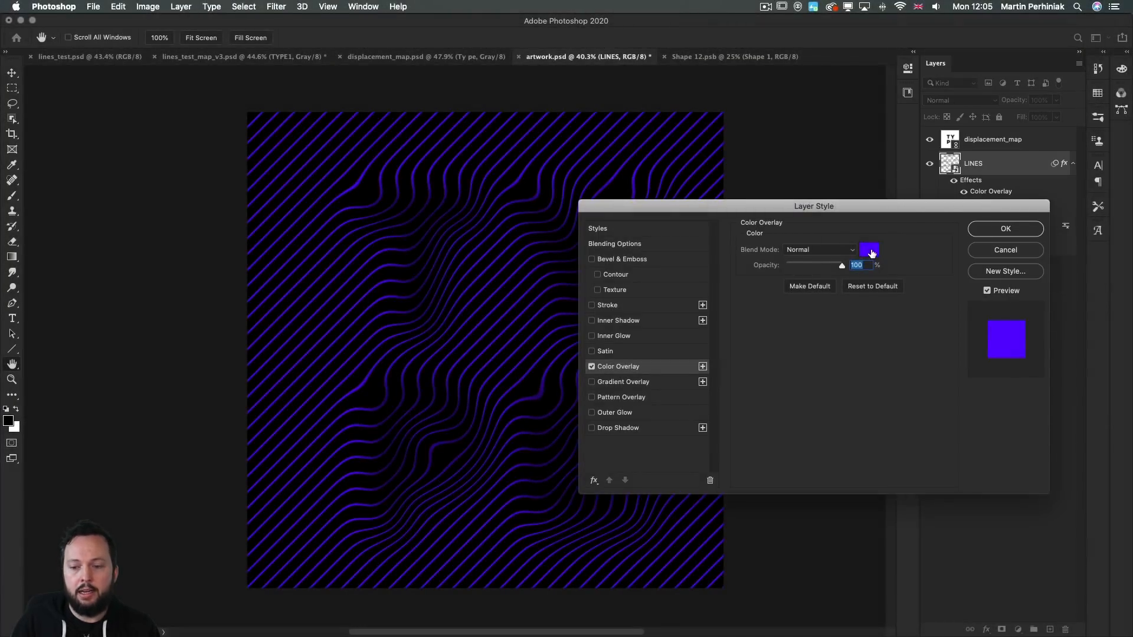
pyautogui.click(865, 252)
pyautogui.click(846, 313)
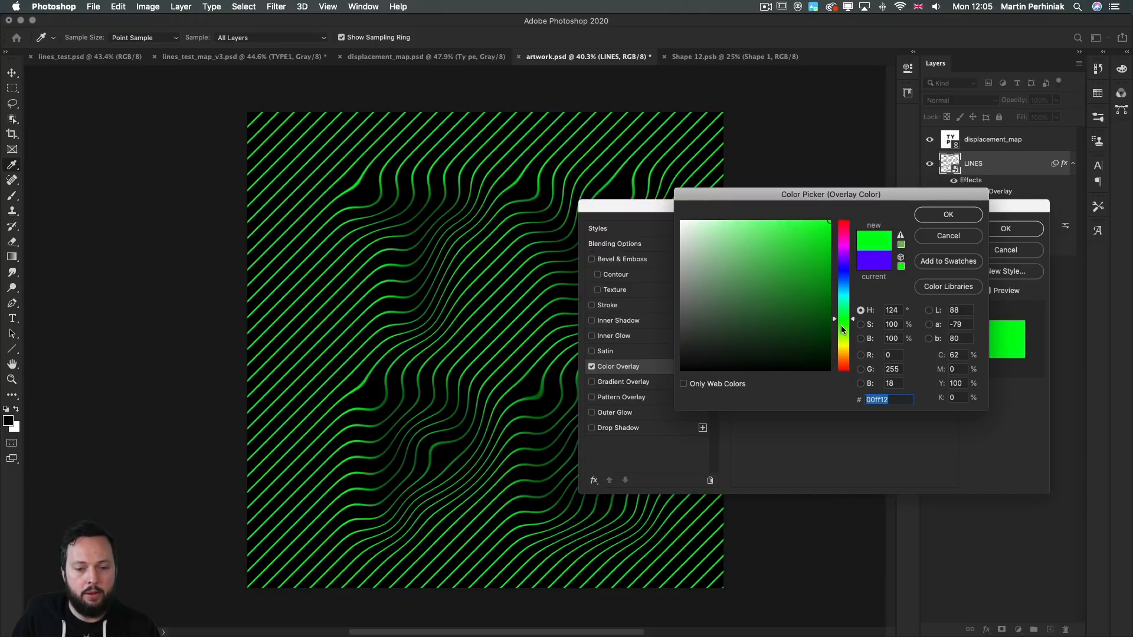
pyautogui.click(843, 353)
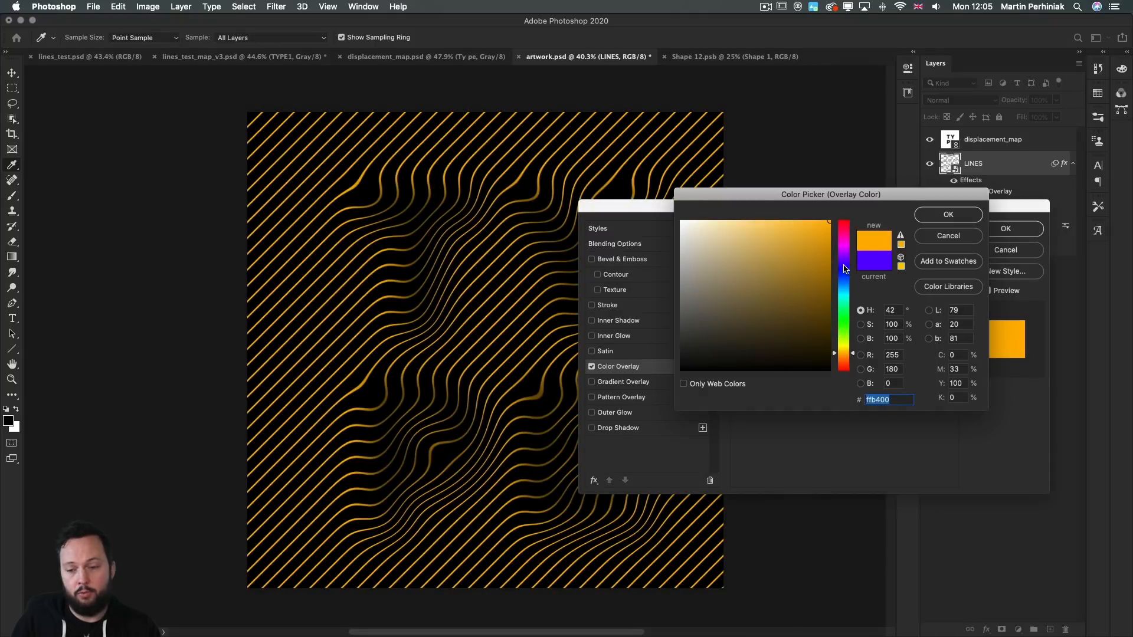
pyautogui.click(844, 242)
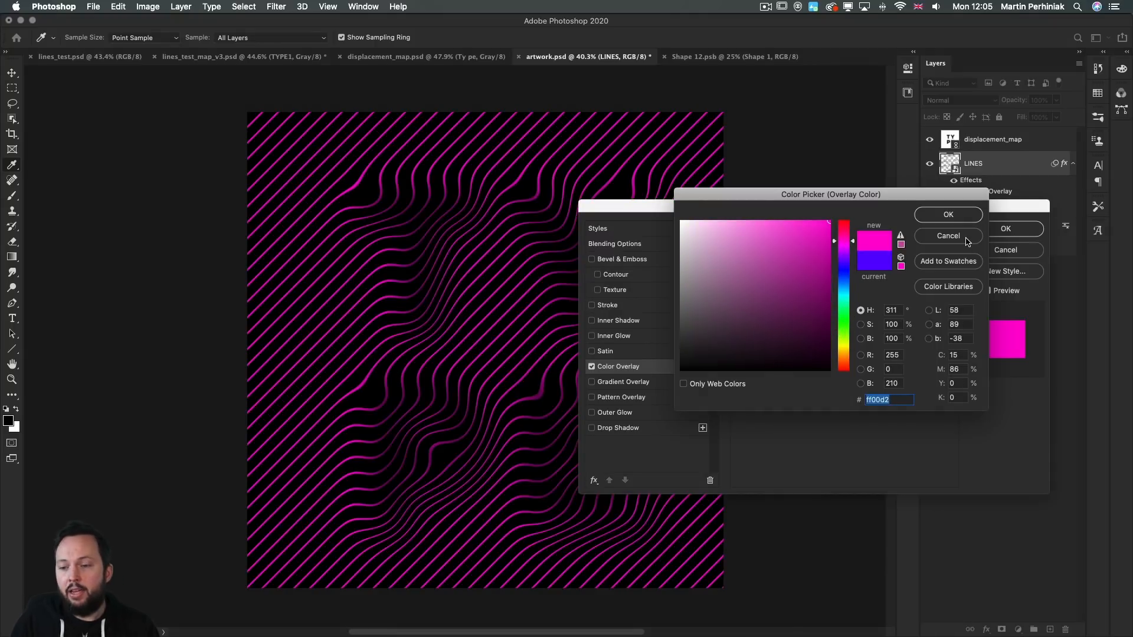
pyautogui.click(966, 238)
pyautogui.click(999, 251)
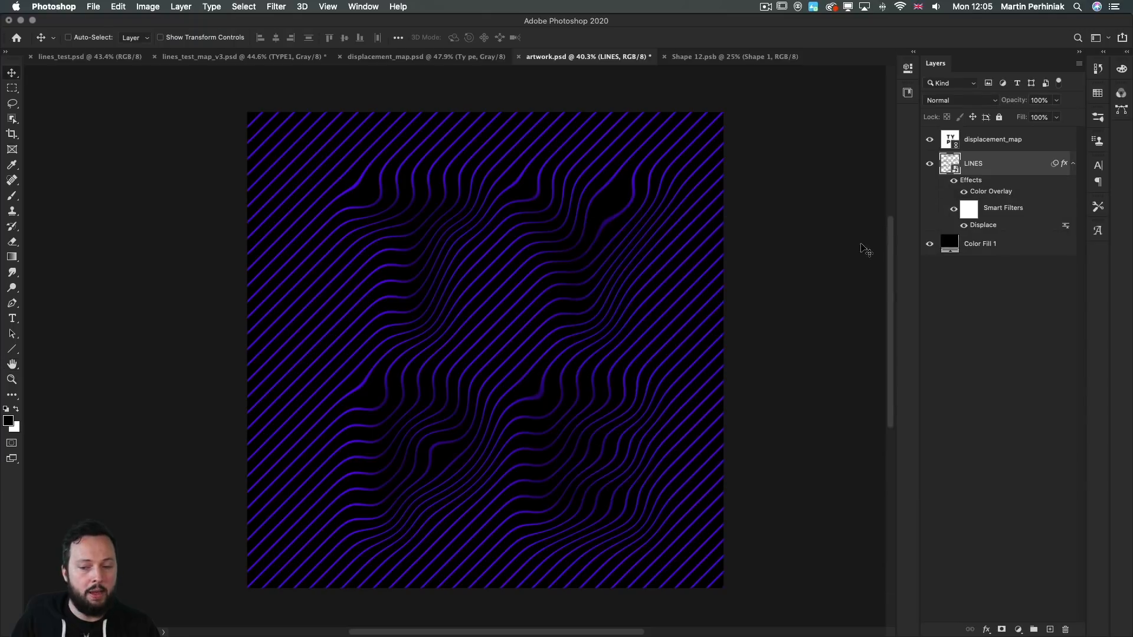
# Try dark blue 23206a and dark red 6a2320 as the Color Fill 1 background colour, then cancel the change
pyautogui.click(957, 243)
pyautogui.doubleClick(957, 243)
pyautogui.click(842, 270)
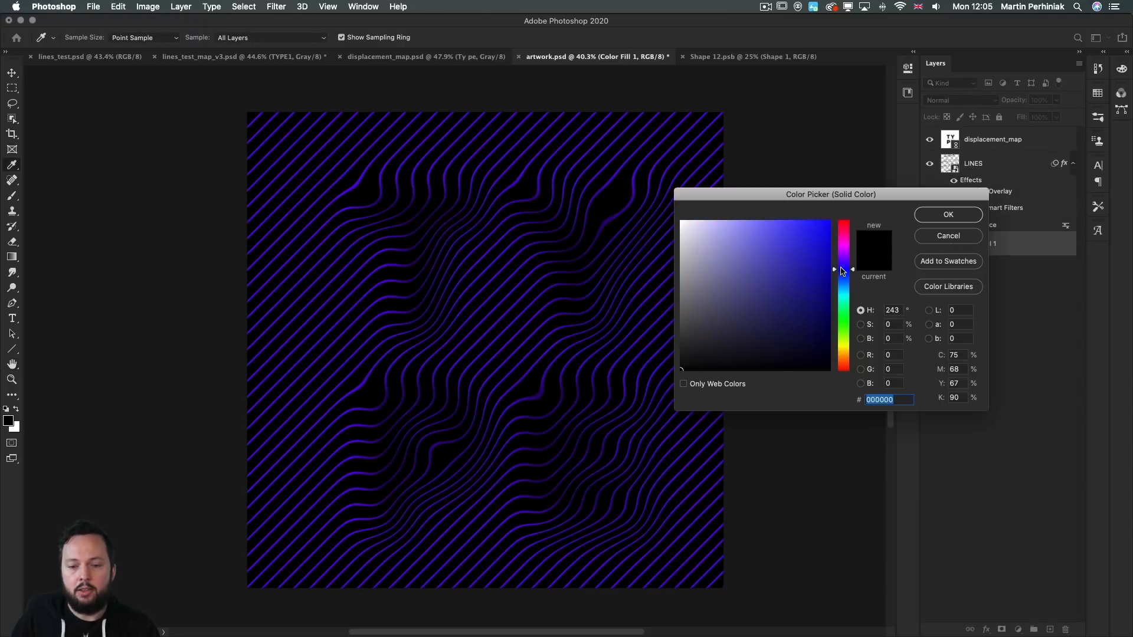
pyautogui.moveTo(814, 257); pyautogui.dragTo(771, 318)
pyautogui.click(785, 308)
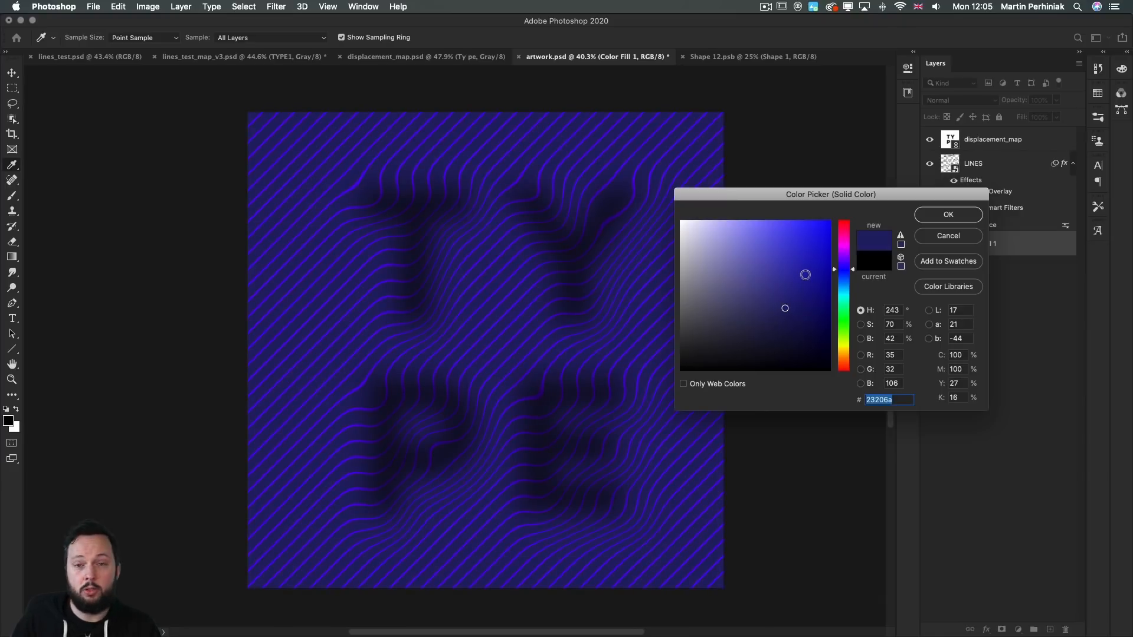
pyautogui.moveTo(843, 237); pyautogui.dragTo(841, 370)
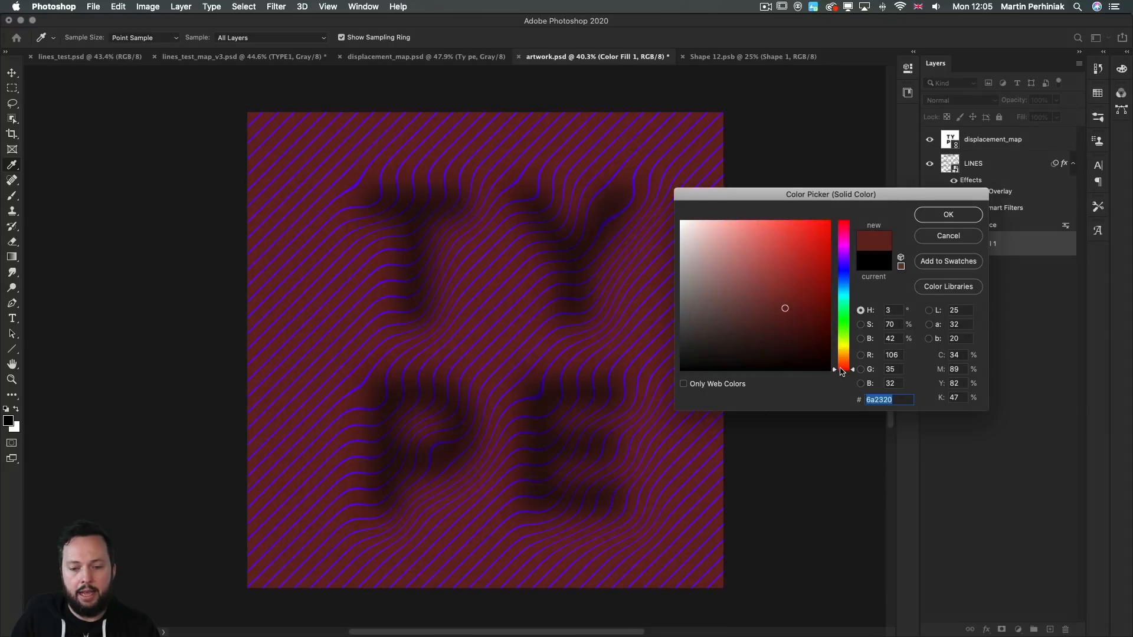
pyautogui.click(949, 236)
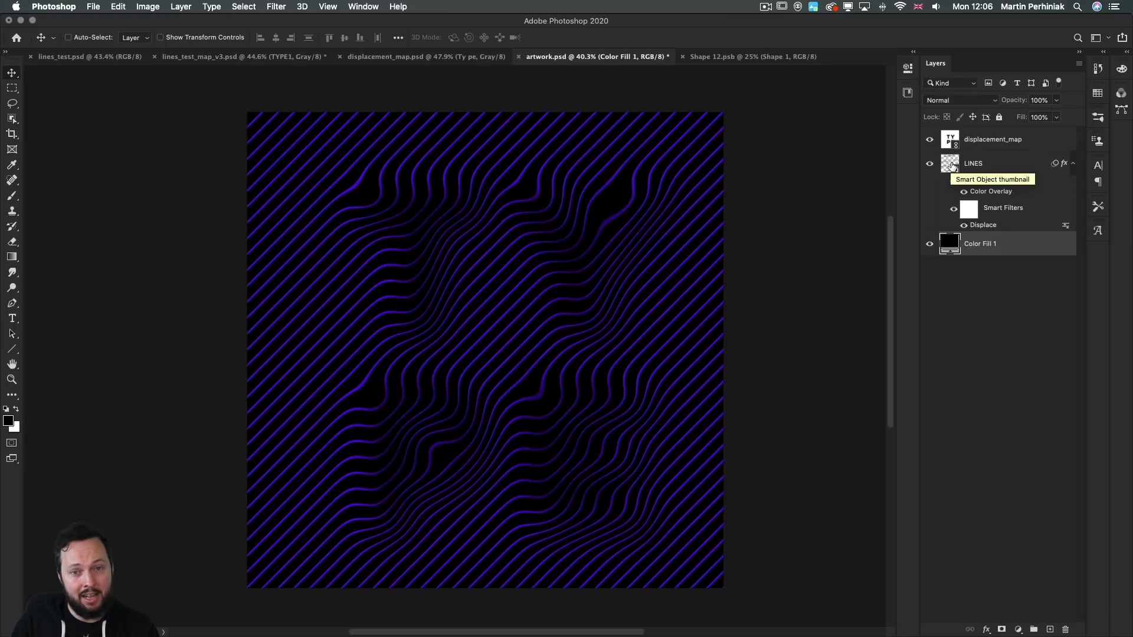
# Open the Ty pe smart object in displacement_map.psd, select its first text line, close it without saving and return to artwork.psd
pyautogui.click(413, 58)
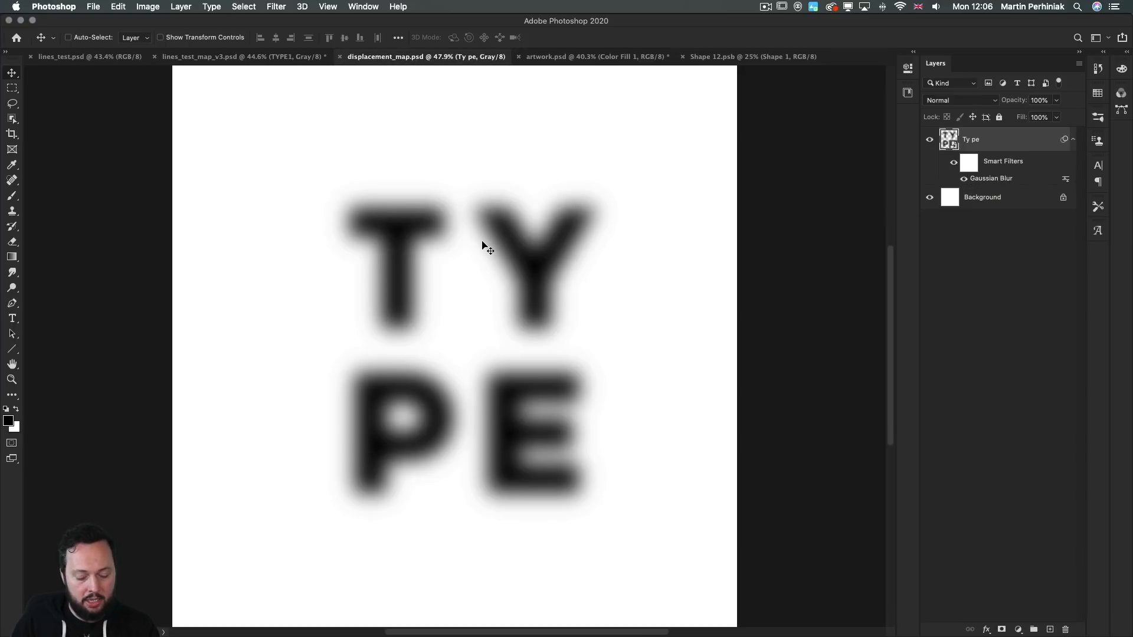
pyautogui.press('t')
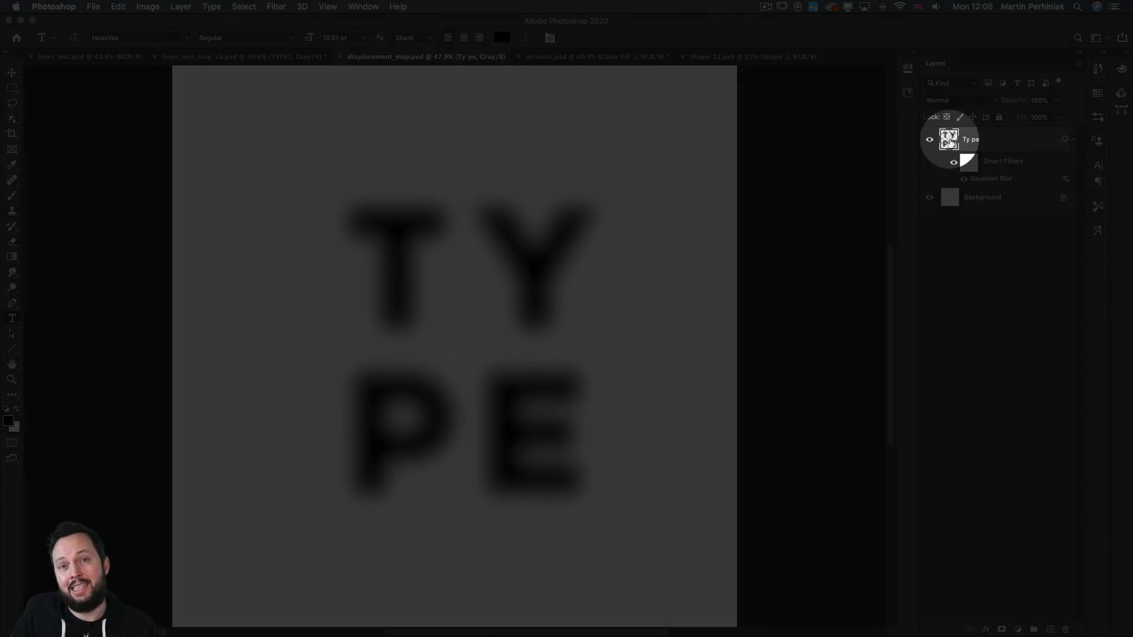
pyautogui.doubleClick(948, 140)
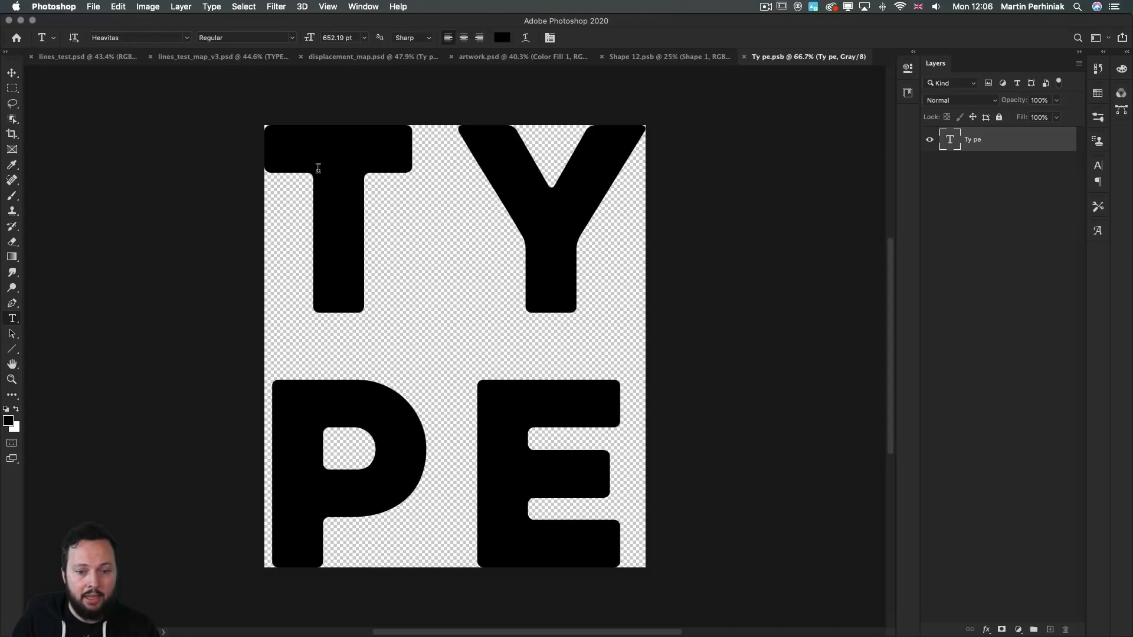
pyautogui.moveTo(303, 173); pyautogui.dragTo(590, 190)
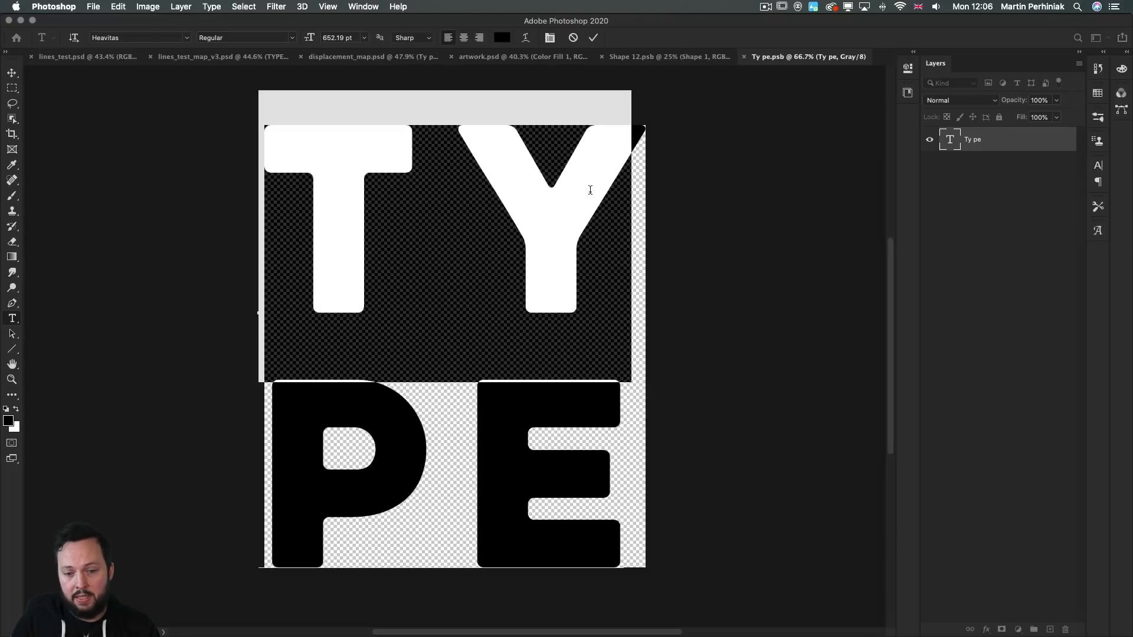
pyautogui.press('super+Return')
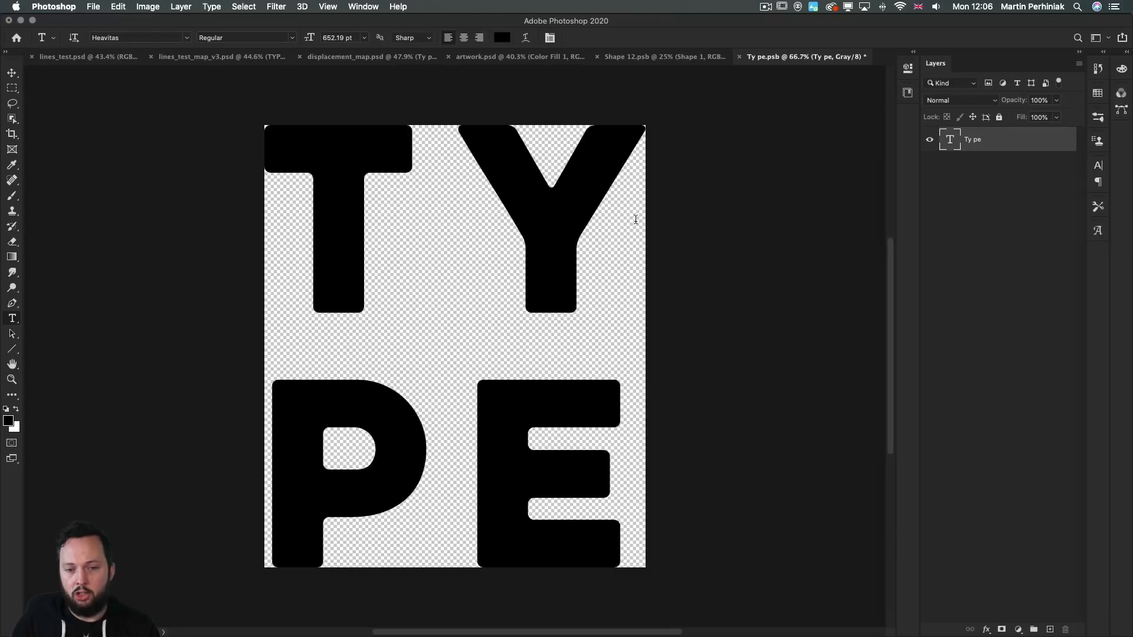
pyautogui.press('super+w')
pyautogui.click(540, 220)
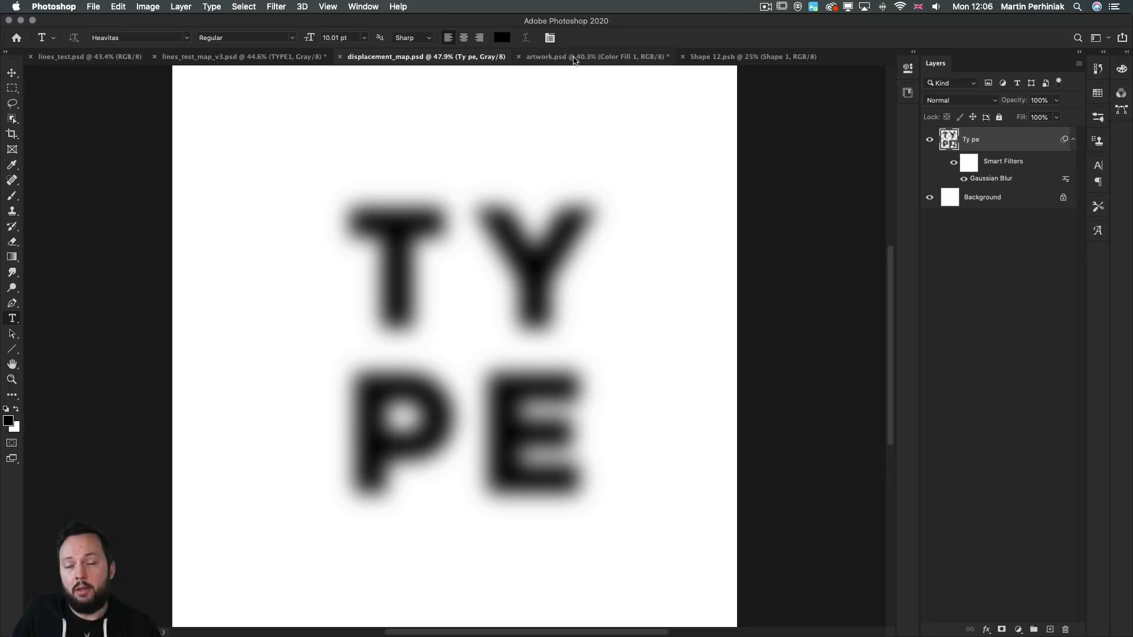
pyautogui.click(575, 60)
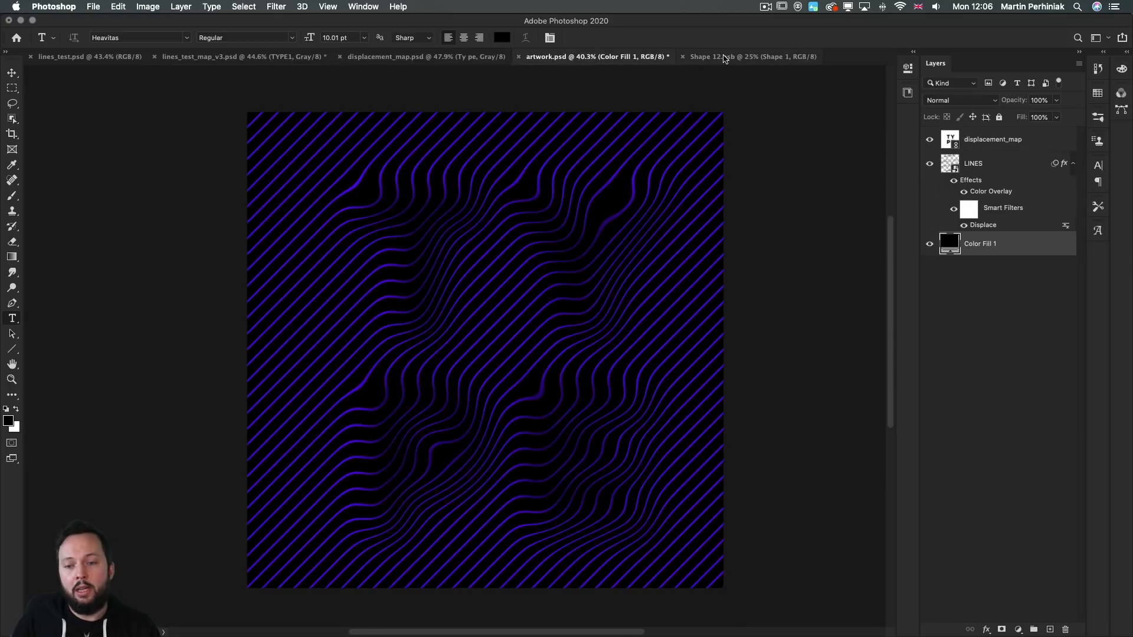
# In Shape 12.psb, give the diagonal lines a black 3 px stroke and set the stroke alignment to center
pyautogui.click(724, 58)
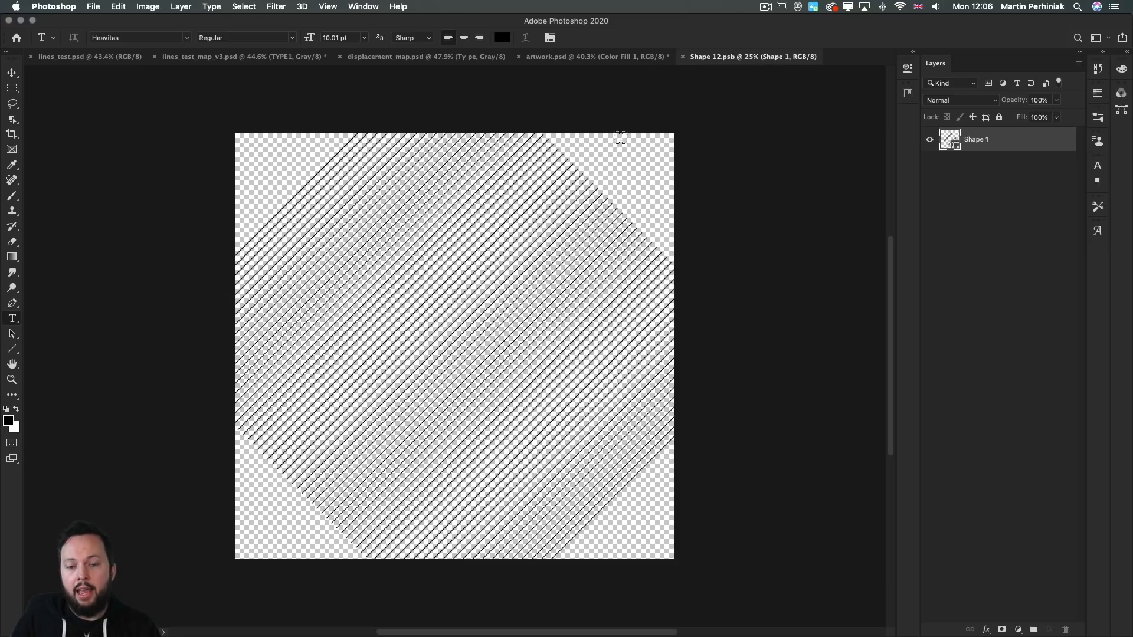
pyautogui.press('a')
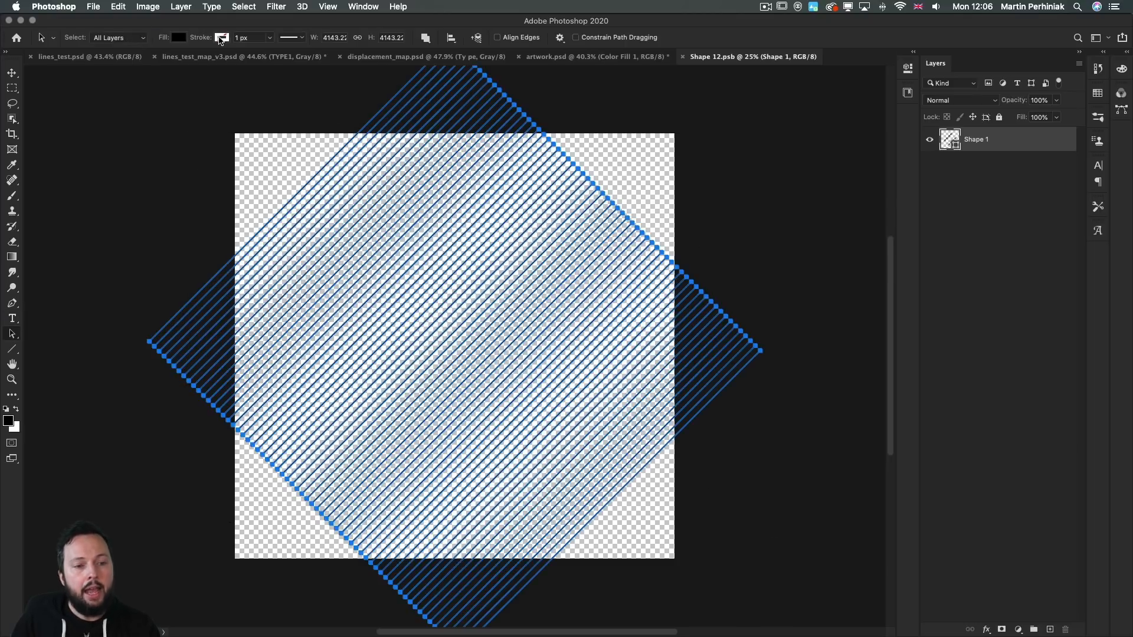
pyautogui.moveTo(205, 42); pyautogui.dragTo(205, 41)
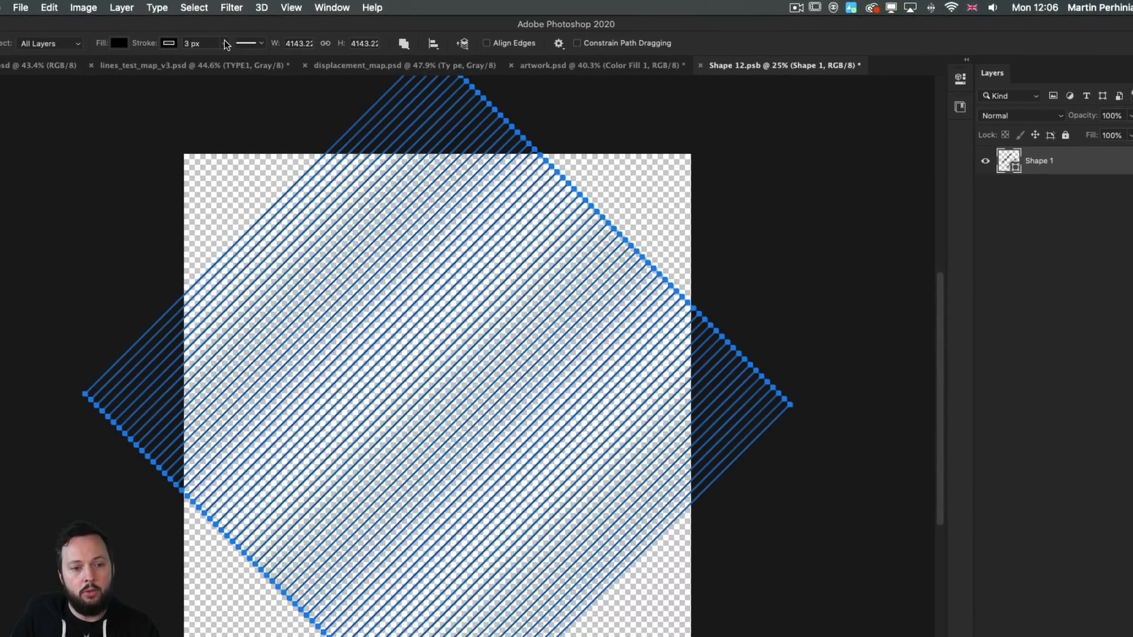
pyautogui.click(170, 43)
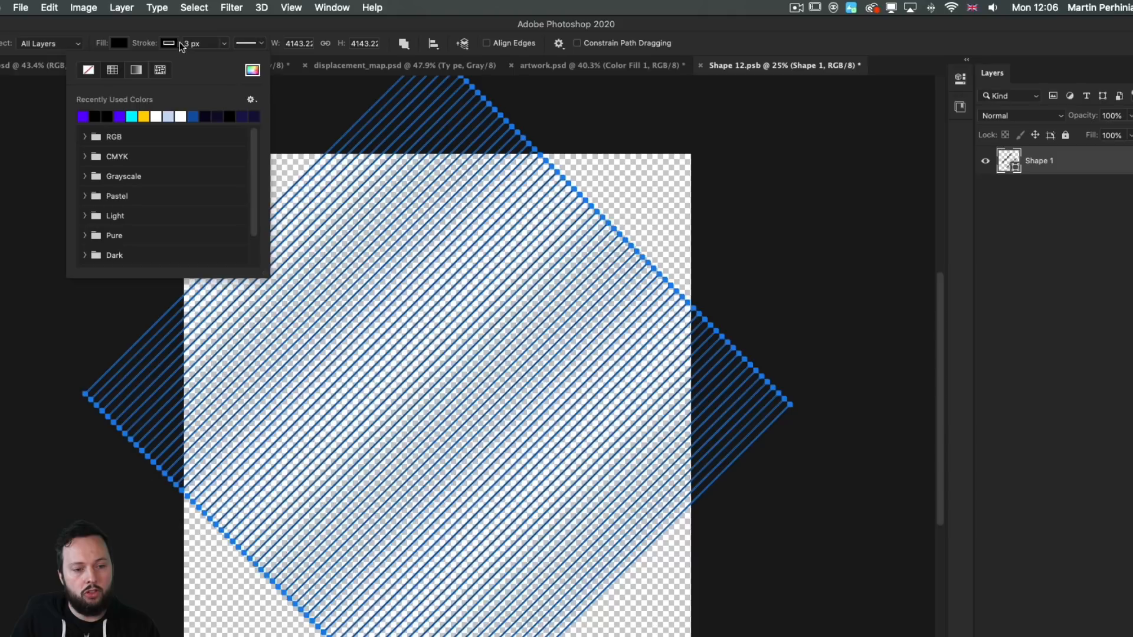
pyautogui.click(268, 49)
pyautogui.click(263, 44)
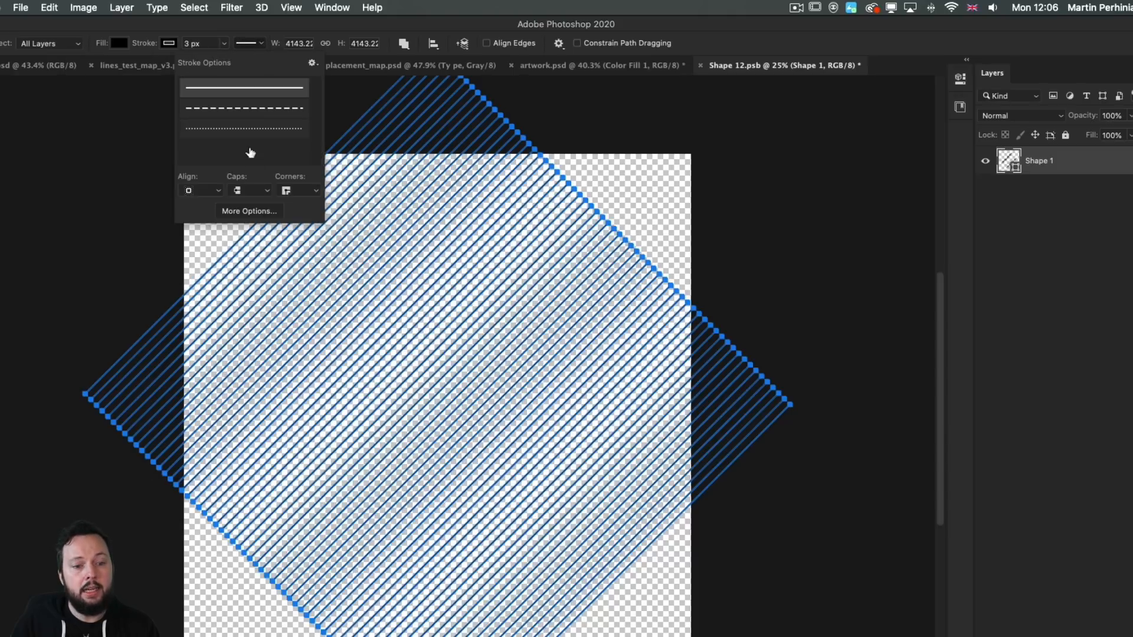
pyautogui.click(207, 190)
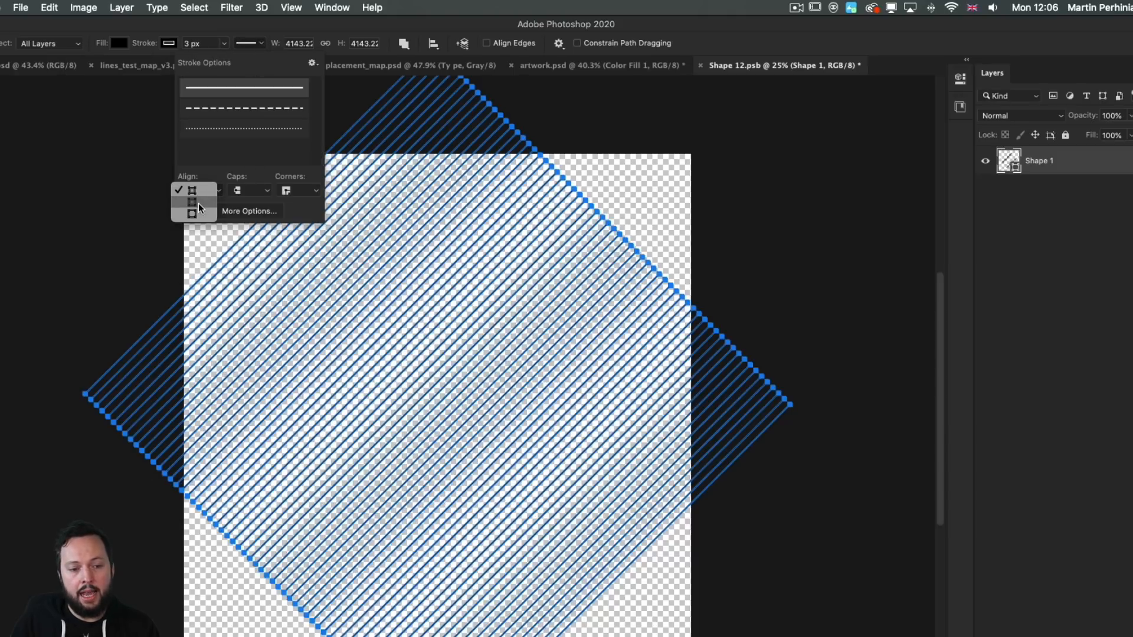
pyautogui.click(198, 203)
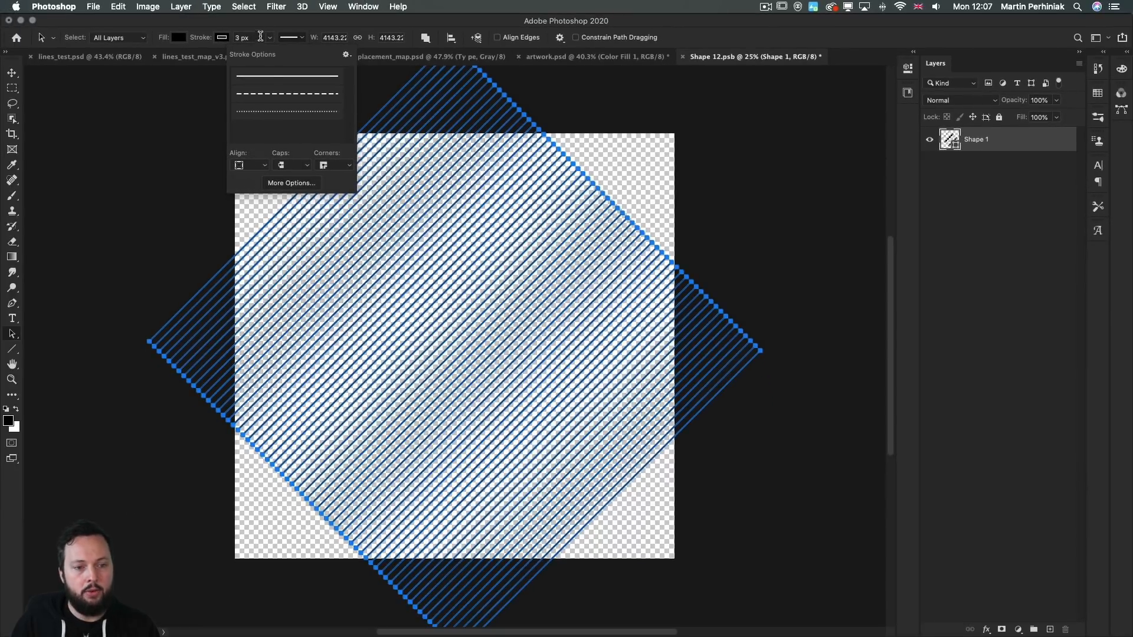
# Try an 8 px stroke on the diagonal lines, save Shape 12.psb and return to artwork.psd
pyautogui.click(205, 35)
pyautogui.moveTo(201, 41); pyautogui.dragTo(207, 41)
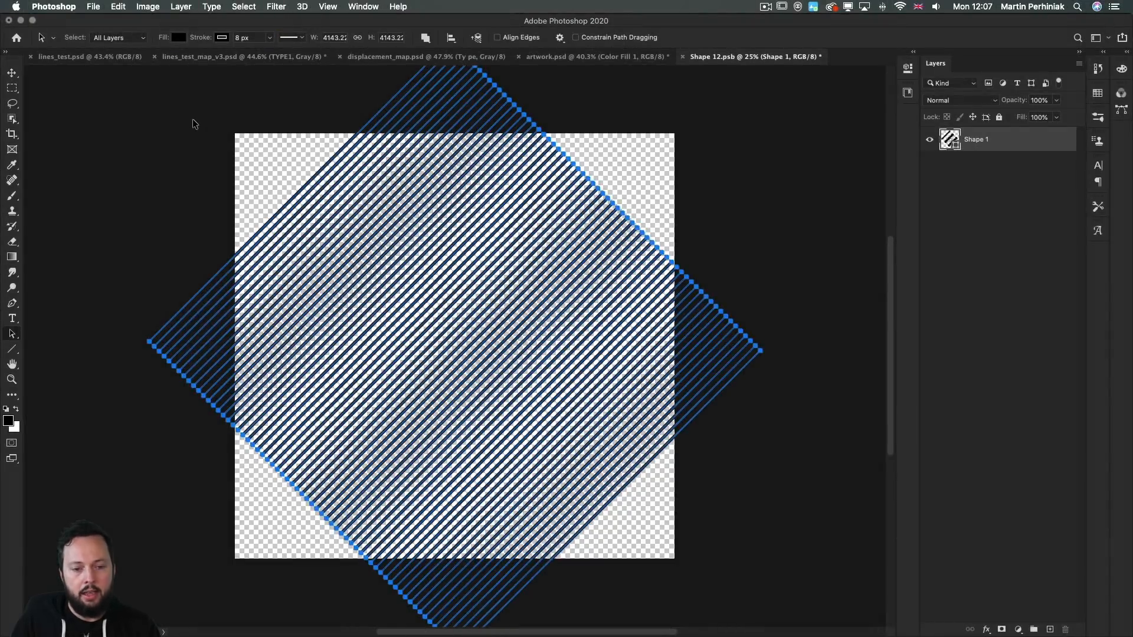
pyautogui.click(195, 121)
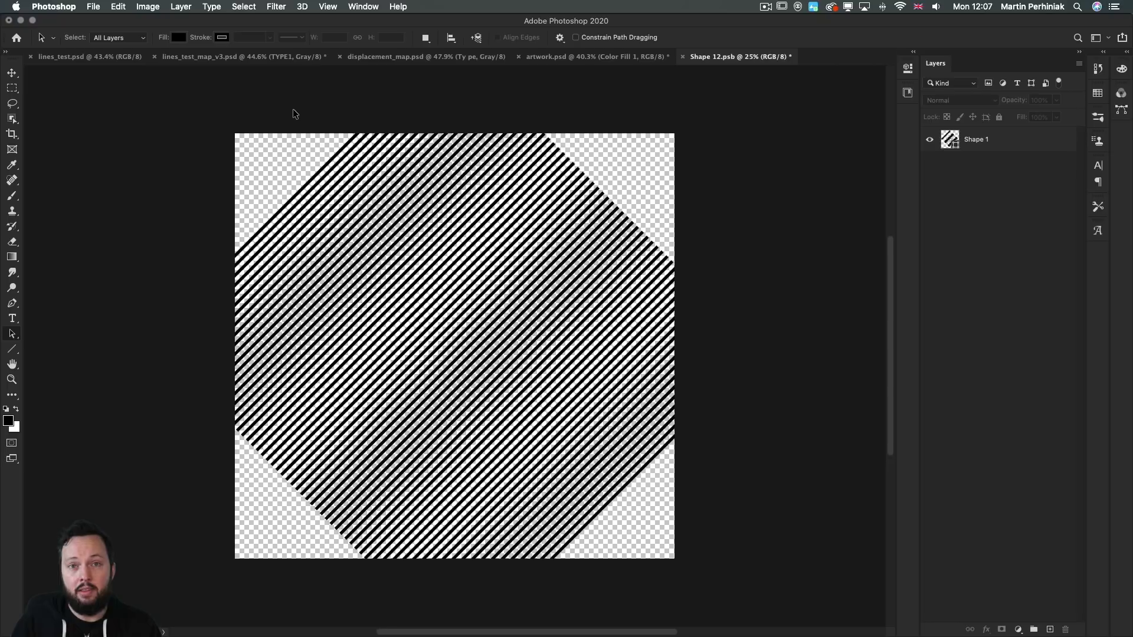
pyautogui.press('super+s')
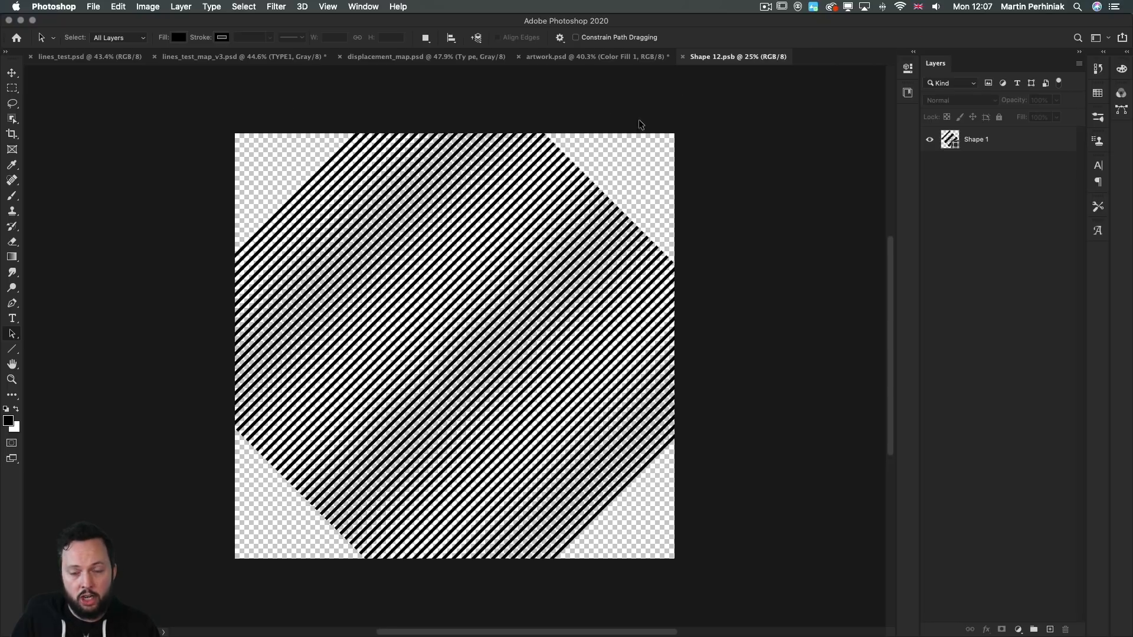
pyautogui.click(563, 57)
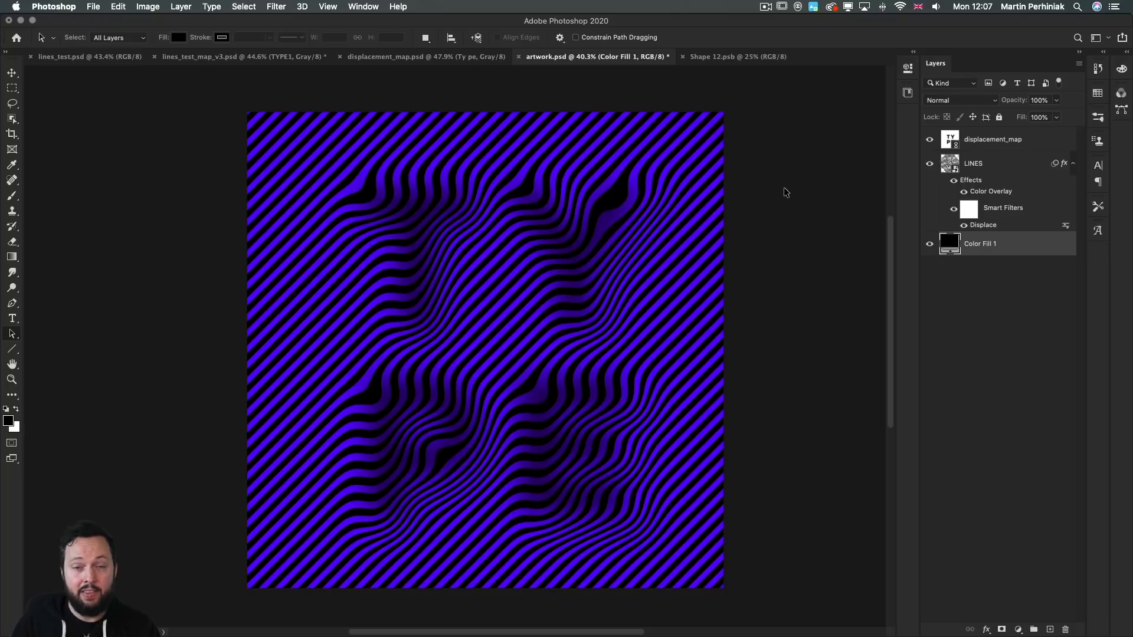
# Set the stroke width of all lines in Shape 12.psb to 3 px, save it and return to artwork.psd
pyautogui.click(732, 59)
pyautogui.moveTo(133, 107)
pyautogui.mouseDown()
pyautogui.moveTo(646, 378)
pyautogui.moveTo(832, 509)
pyautogui.mouseUp()
pyautogui.click(252, 37)
pyautogui.write('5')
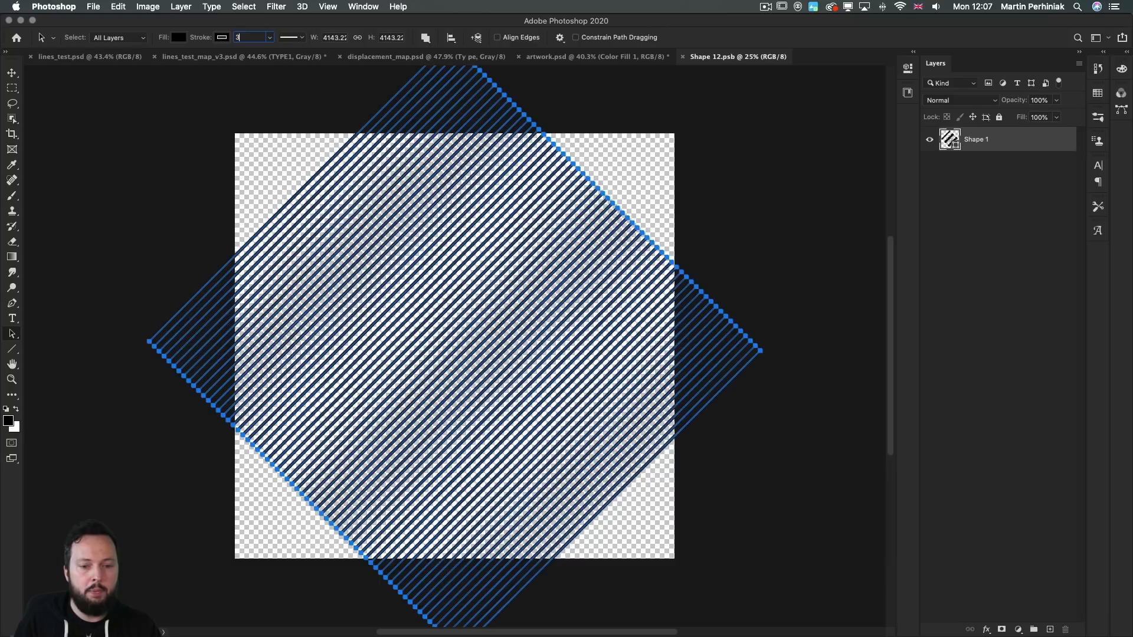
pyautogui.press('Return')
pyautogui.click(255, 111)
pyautogui.press('cmd+s')
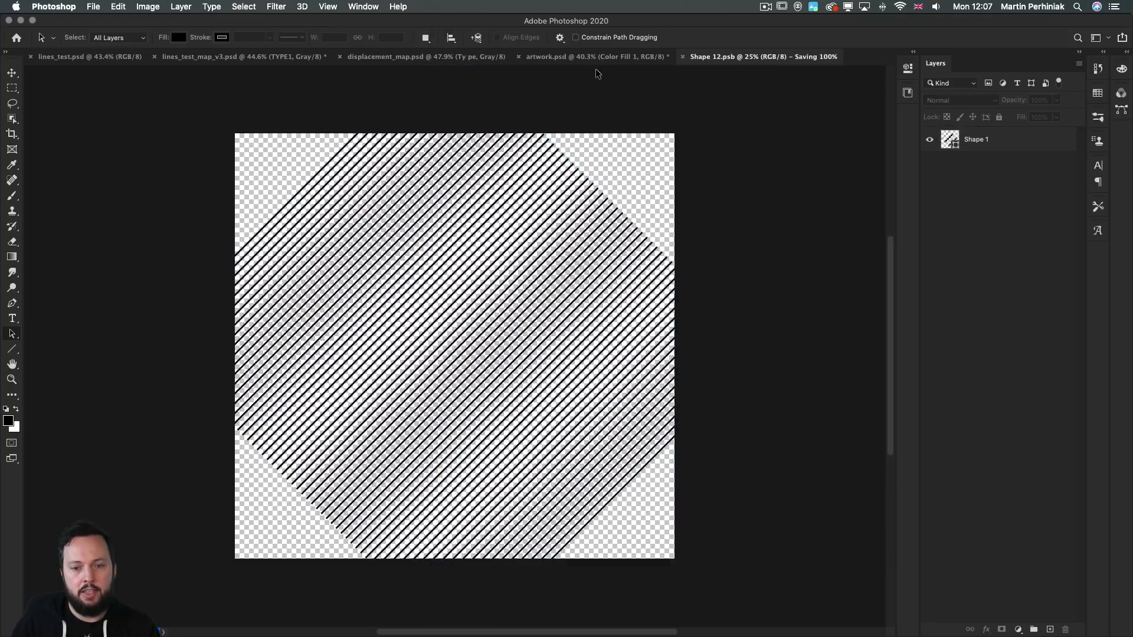
pyautogui.click(585, 57)
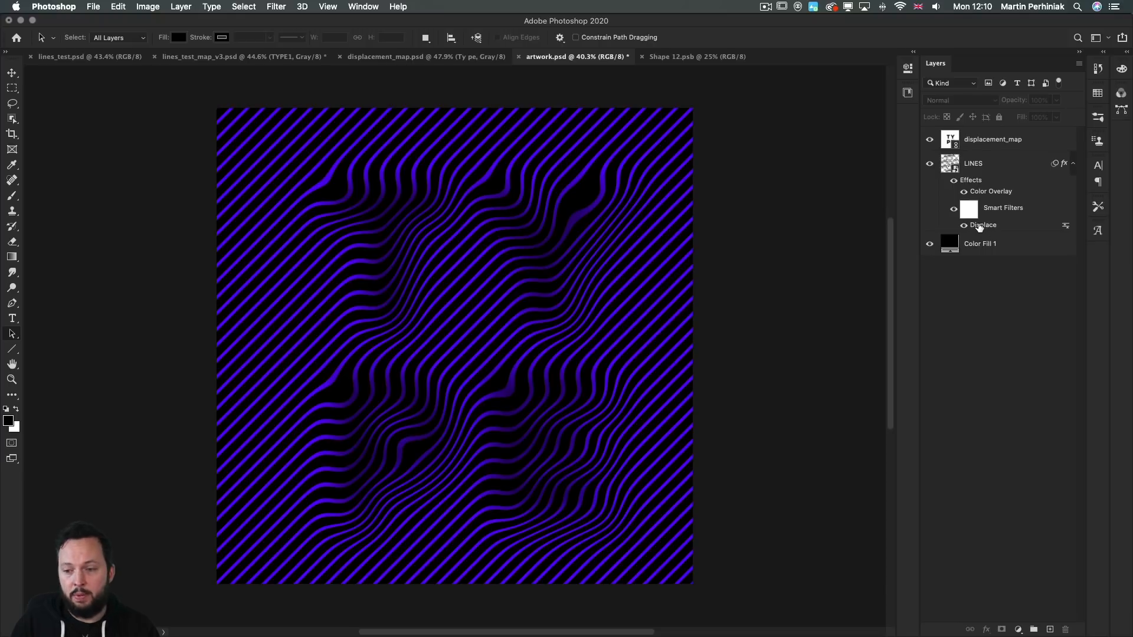
# Set the Displace filter on LINES to horizontal and vertical scale 0, using displacement_map.psd as the map
pyautogui.doubleClick(979, 226)
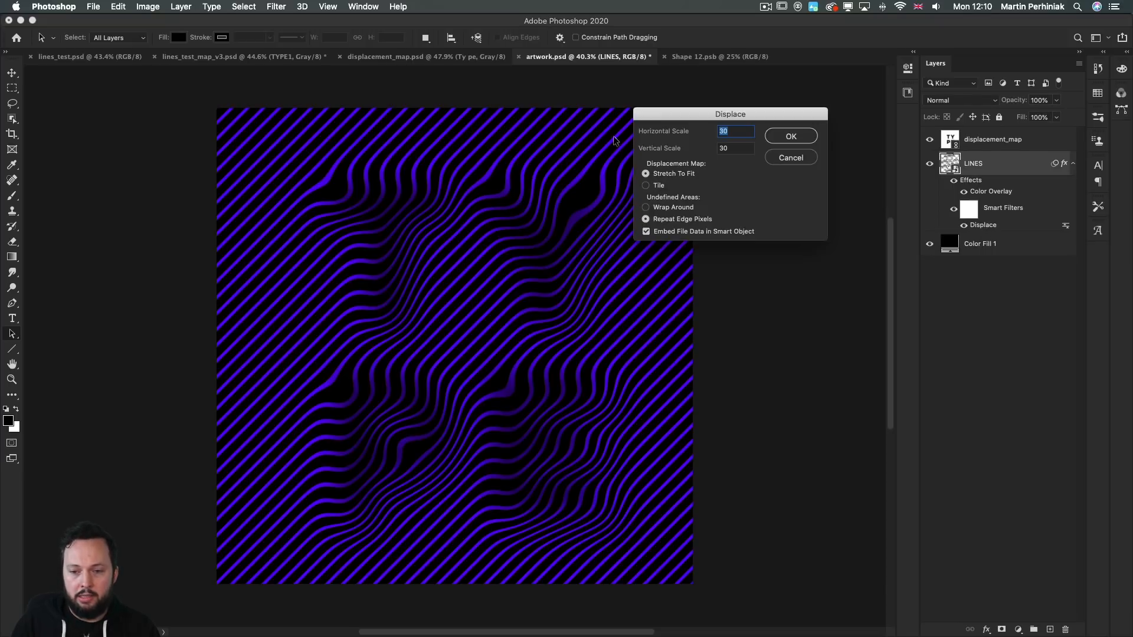
pyautogui.write('0')
pyautogui.press('Tab')
pyautogui.write('0')
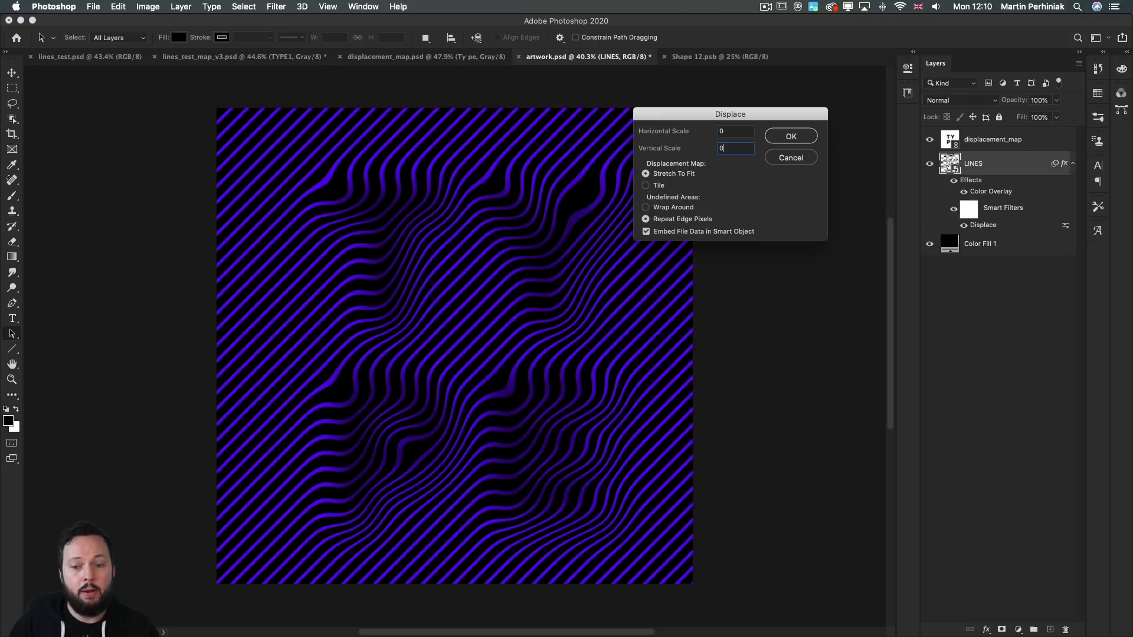
pyautogui.click(790, 137)
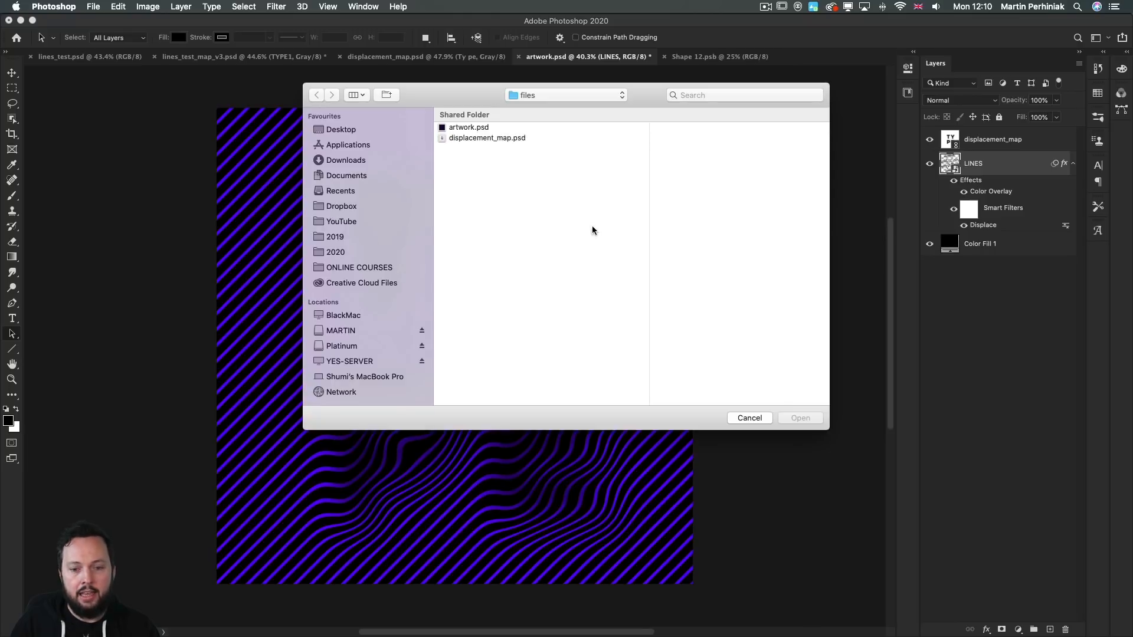
pyautogui.click(484, 139)
pyautogui.click(802, 417)
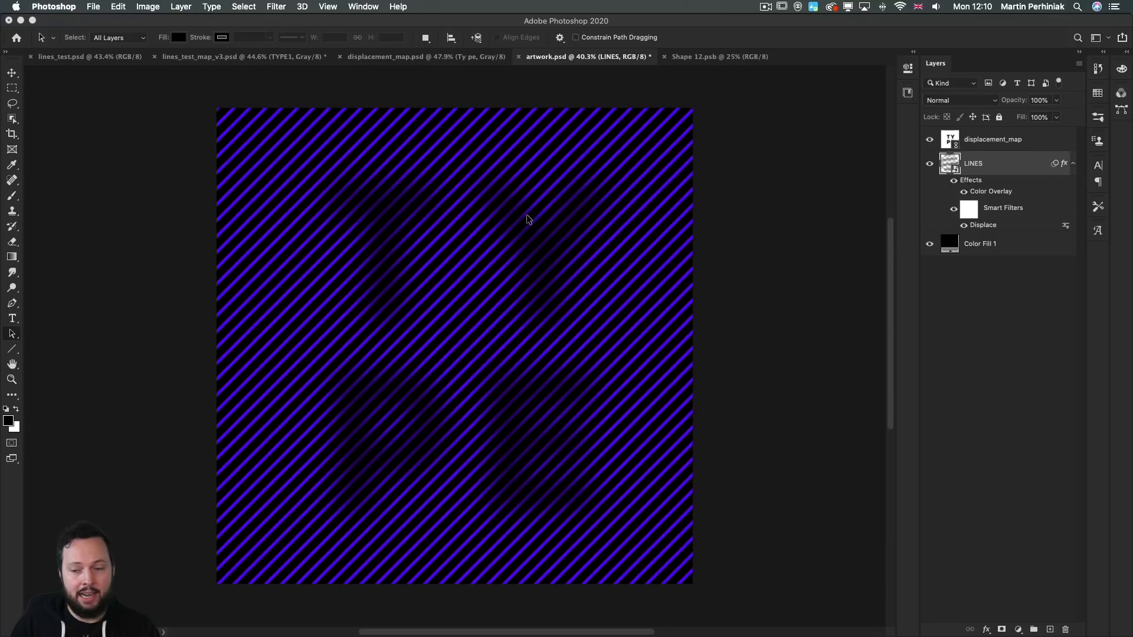
# Set the opacity of the displacement_map layer to 0% and deselect it
pyautogui.click(994, 142)
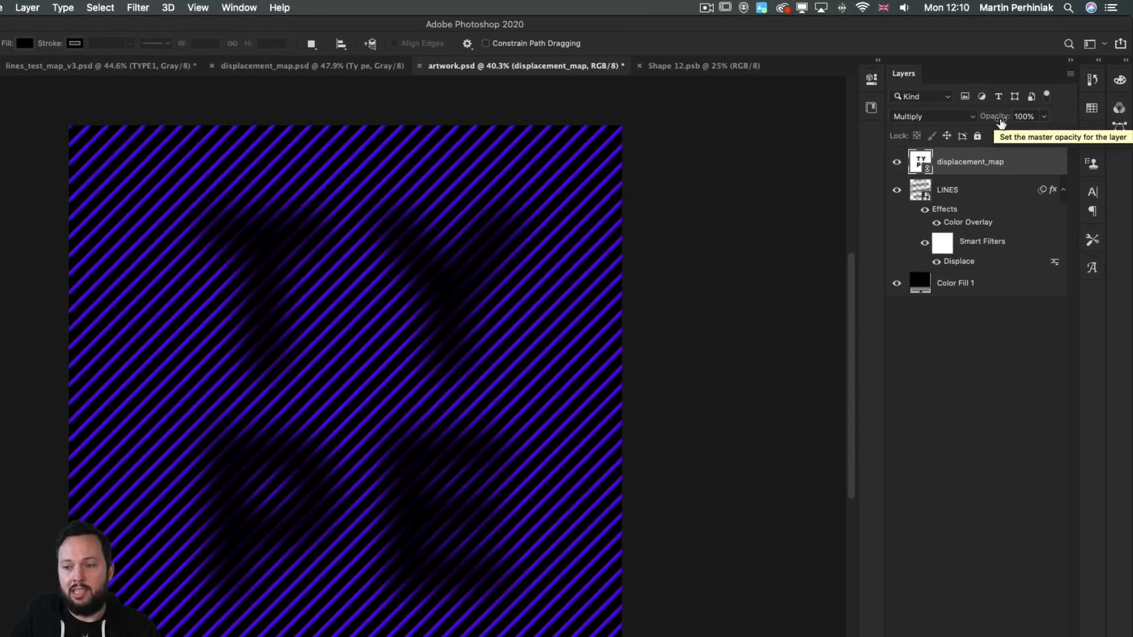
pyautogui.moveTo(1016, 102); pyautogui.dragTo(875, 120)
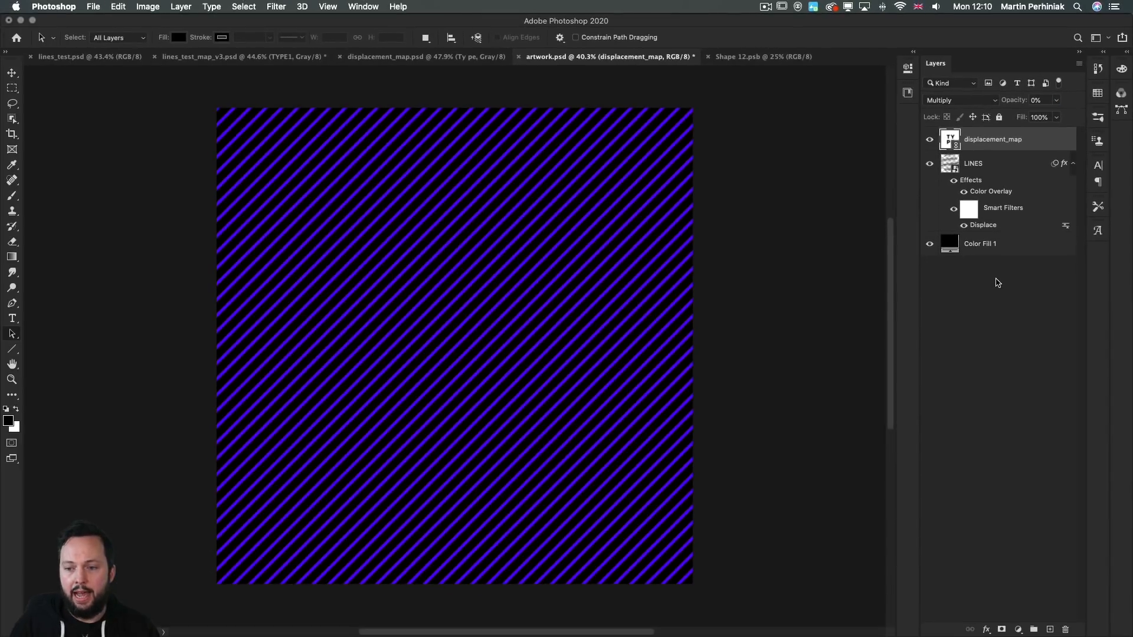
pyautogui.click(985, 307)
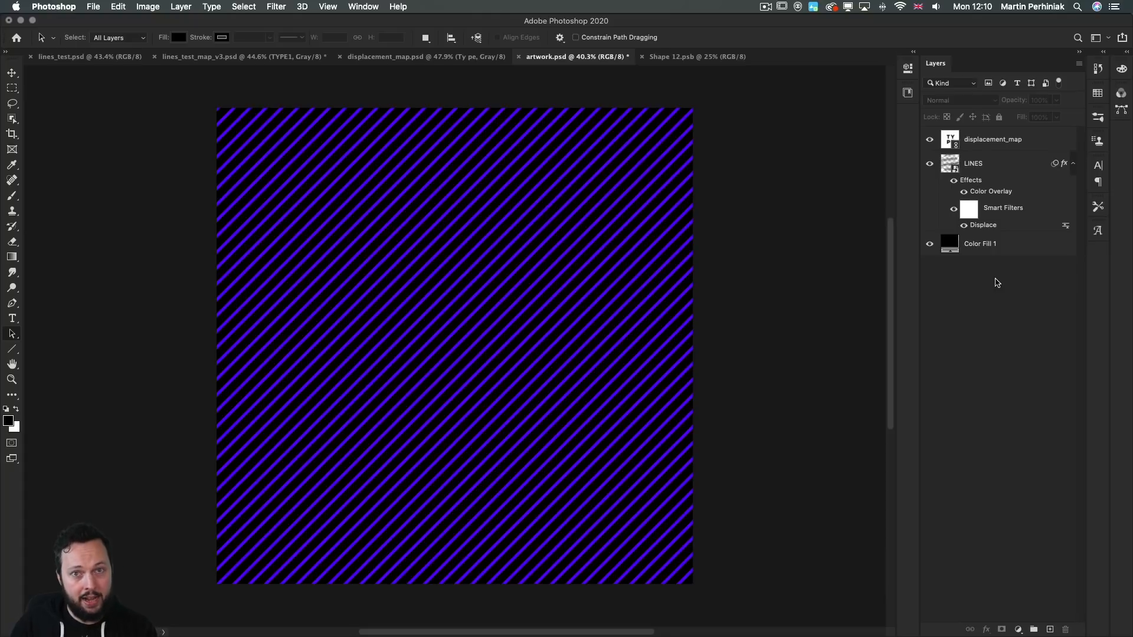
# Start exporting the undistorted artwork with Export As, choosing JPG as the file format
pyautogui.click(96, 7)
pyautogui.moveTo(161, 170)
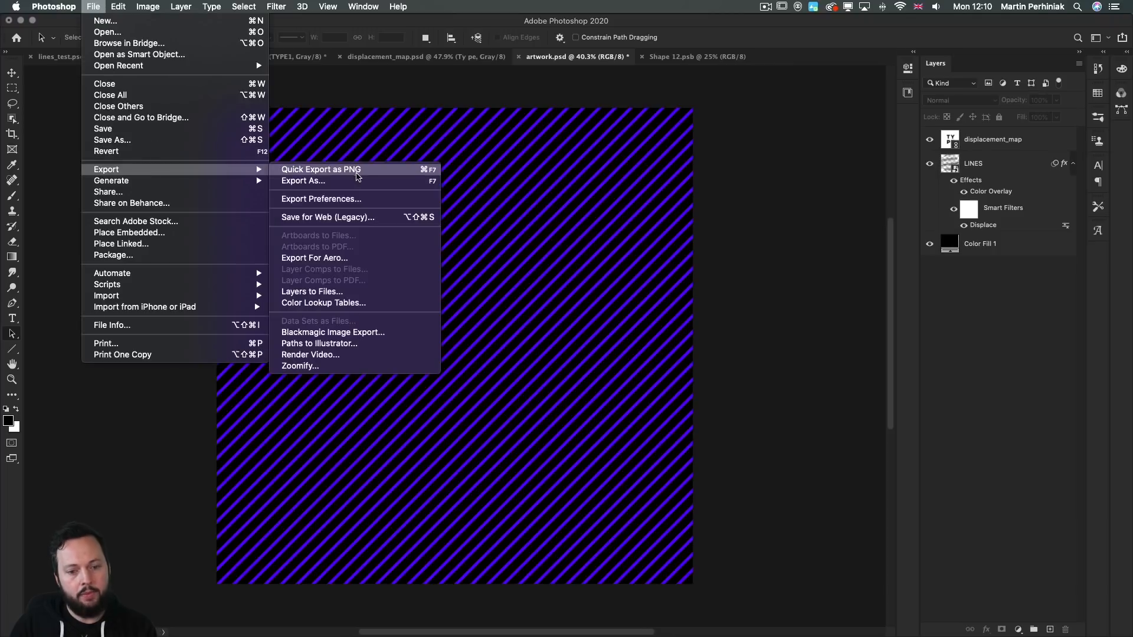
pyautogui.click(362, 181)
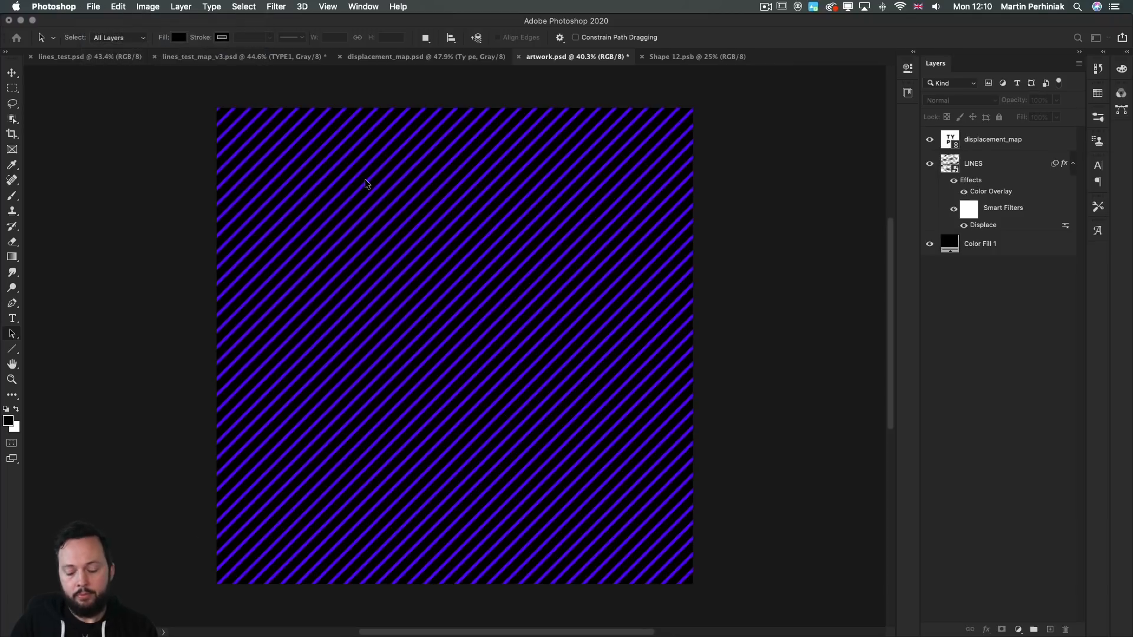
pyautogui.moveTo(620, 23); pyautogui.dragTo(388, 67)
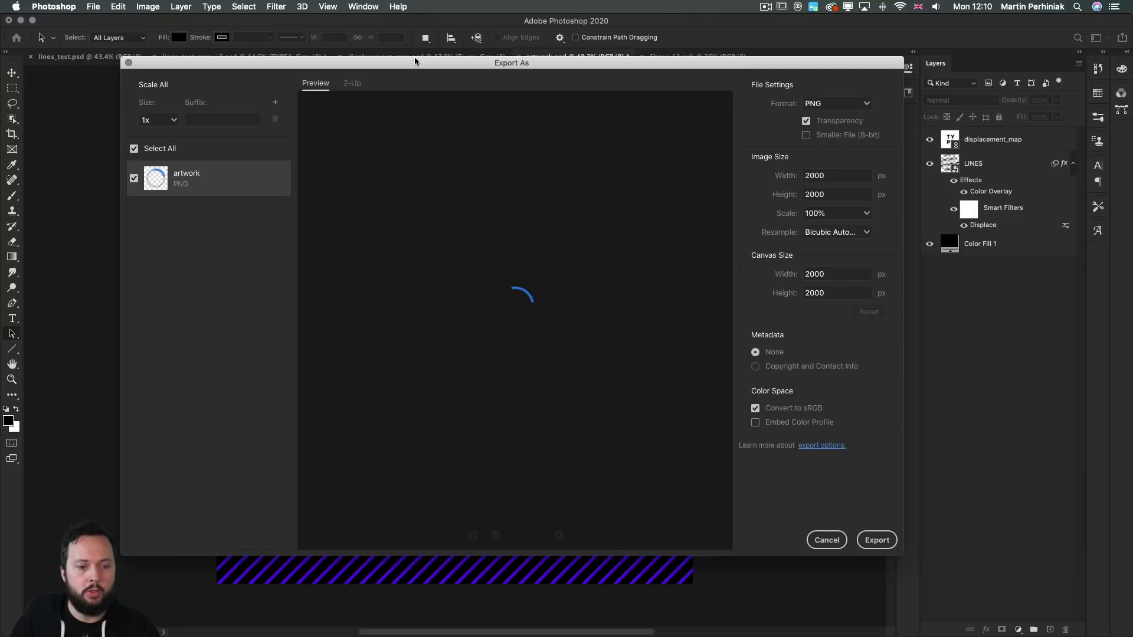
pyautogui.click(837, 104)
pyautogui.click(814, 135)
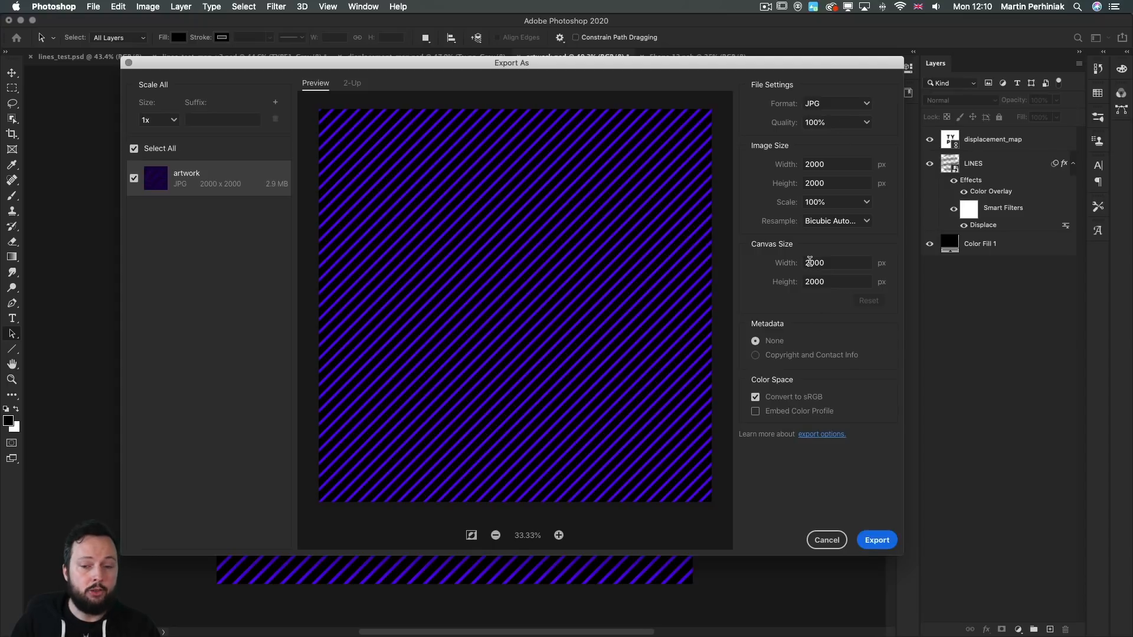
pyautogui.click(878, 542)
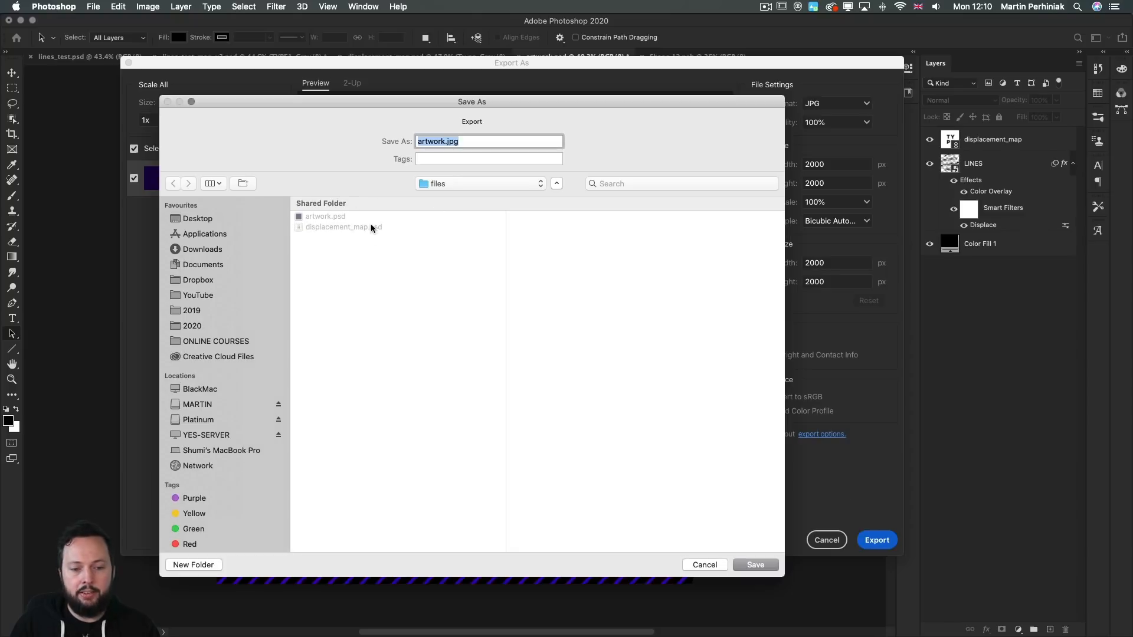
# Name the exported image artwork_0000.jpg and save it in the files folder
pyautogui.press('Left')
pyautogui.press('Right')
pyautogui.press('Right')
pyautogui.press('Right')
pyautogui.press('Right')
pyautogui.press('Right')
pyautogui.write('_')
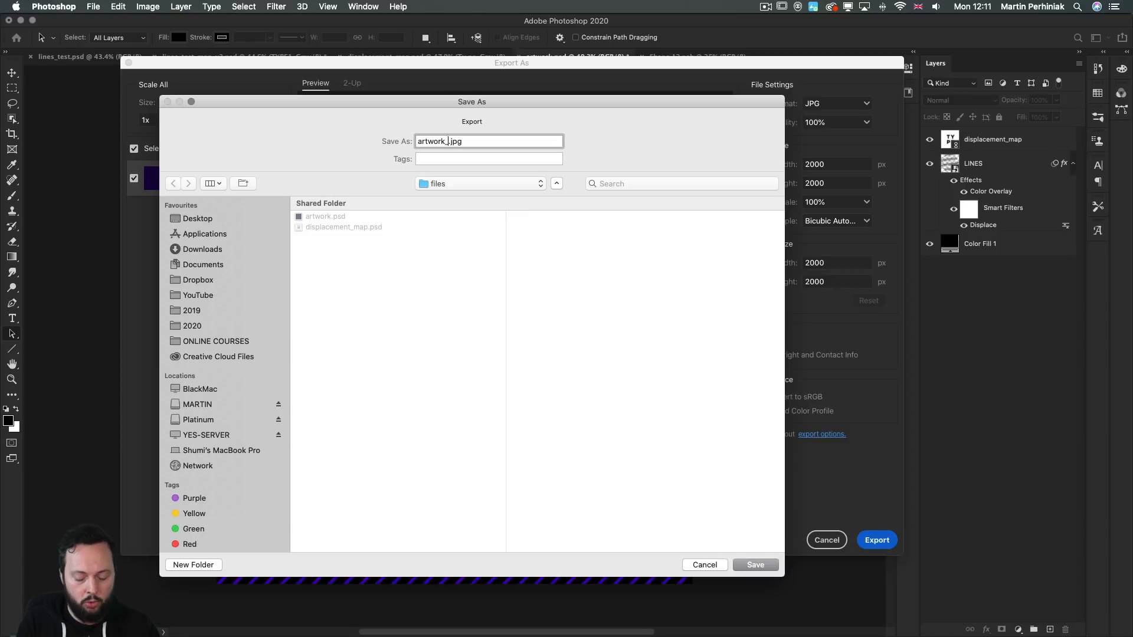
pyautogui.write('0001')
pyautogui.press('BackSpace')
pyautogui.press('BackSpace')
pyautogui.press('BackSpace')
pyautogui.press('BackSpace')
pyautogui.write('0000')
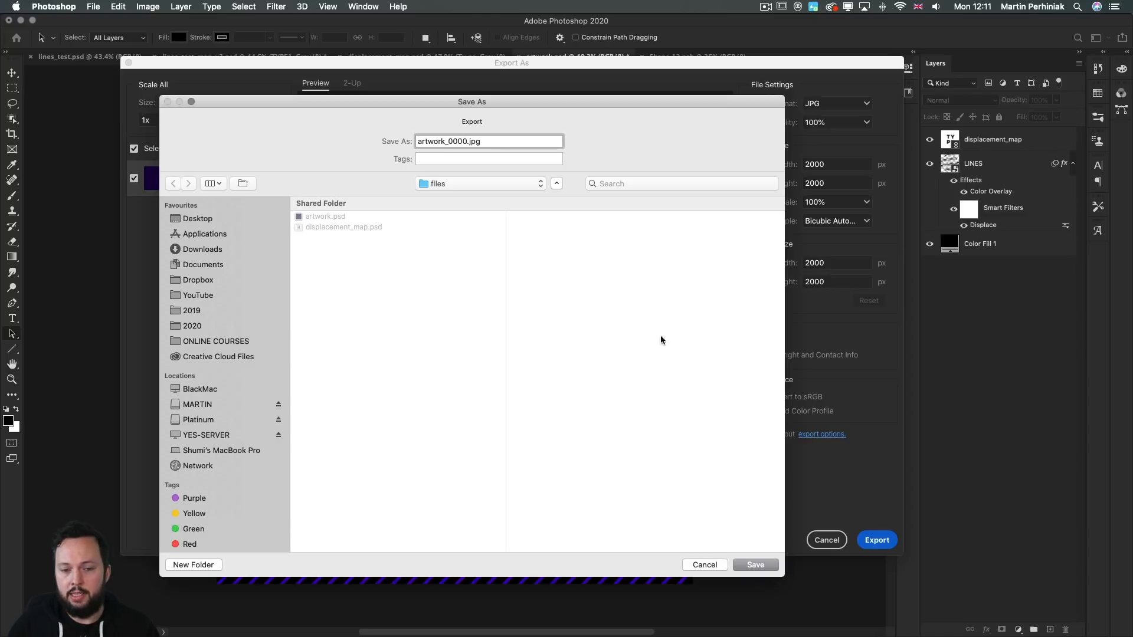
pyautogui.click(767, 565)
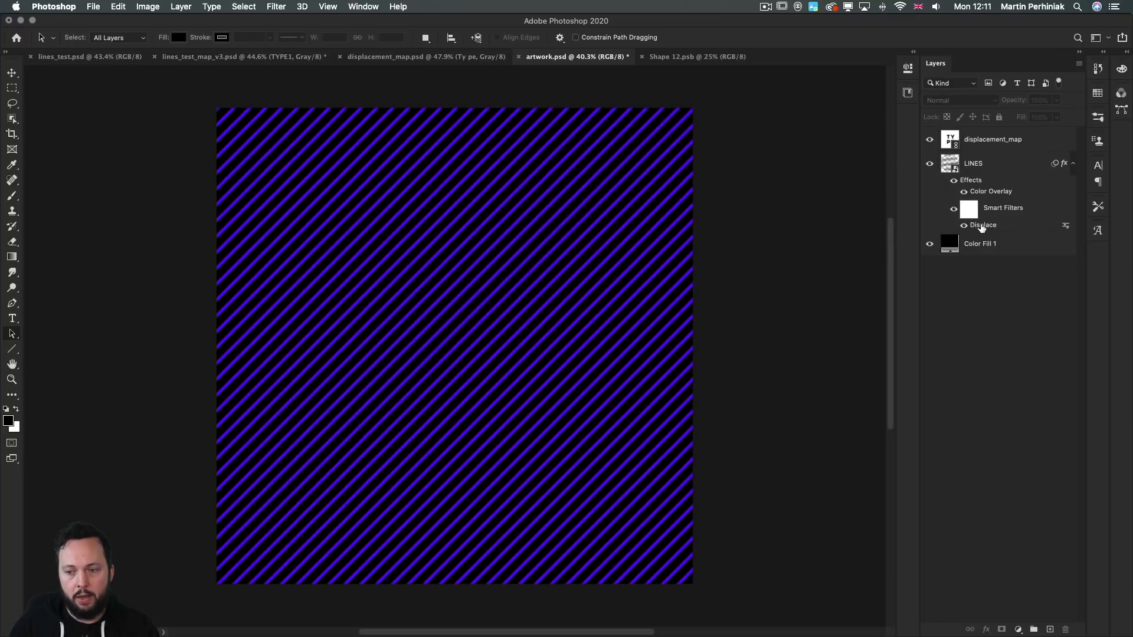
# Set the Displace filter on LINES to horizontal and vertical scale 5, using displacement_map.psd as the map
pyautogui.doubleClick(981, 226)
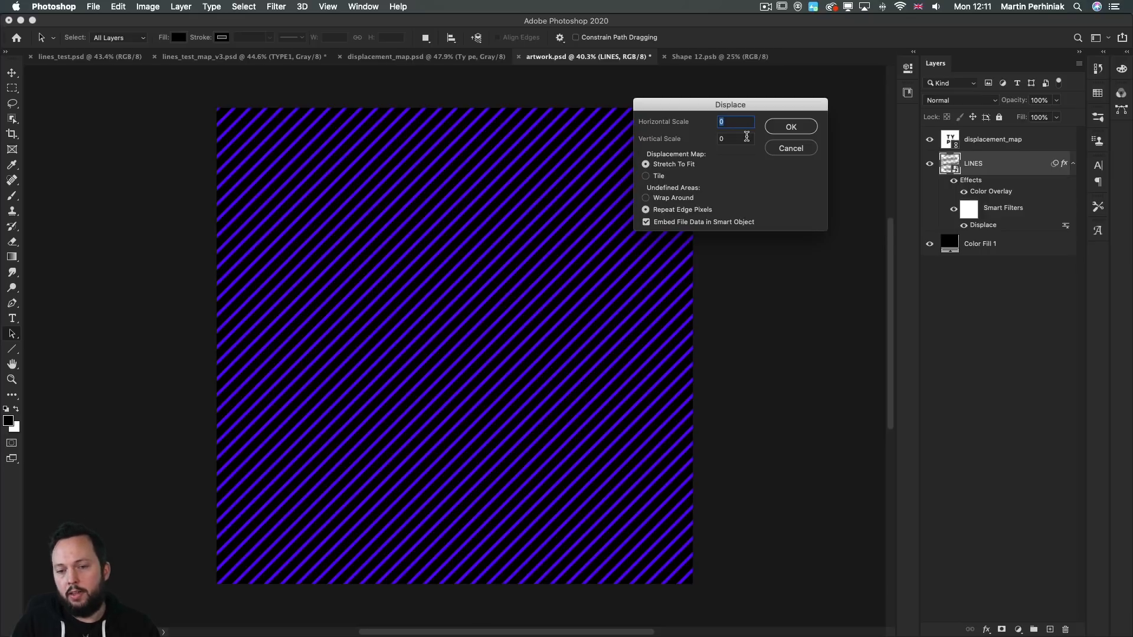
pyautogui.write('5')
pyautogui.press('Tab')
pyautogui.write('5')
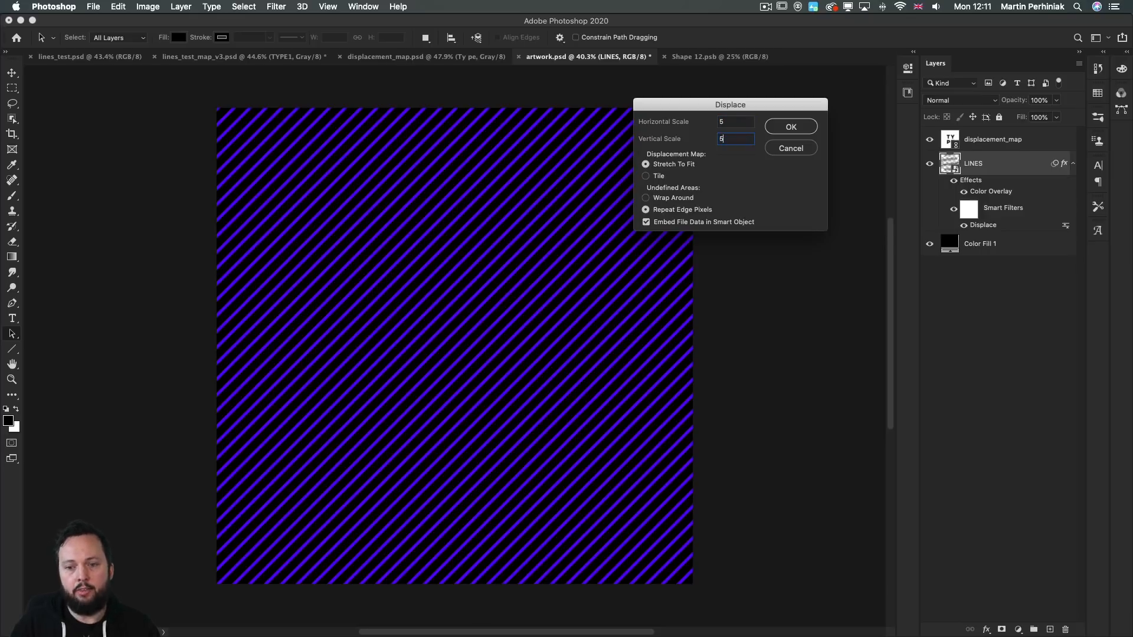
pyautogui.click(784, 127)
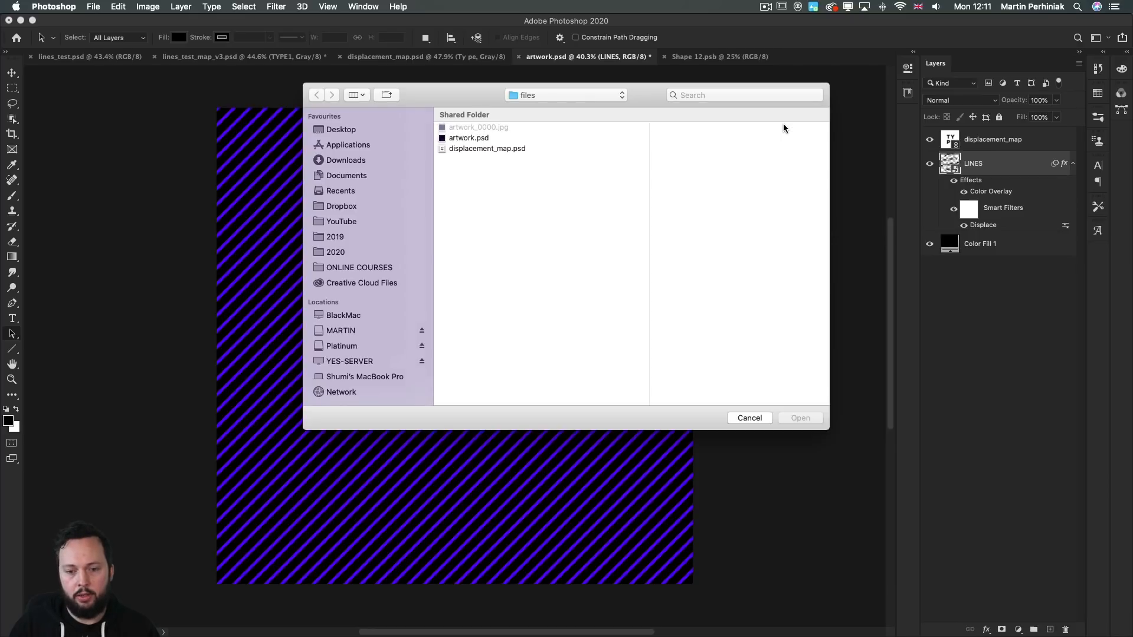
pyautogui.click(502, 148)
pyautogui.press('Return')
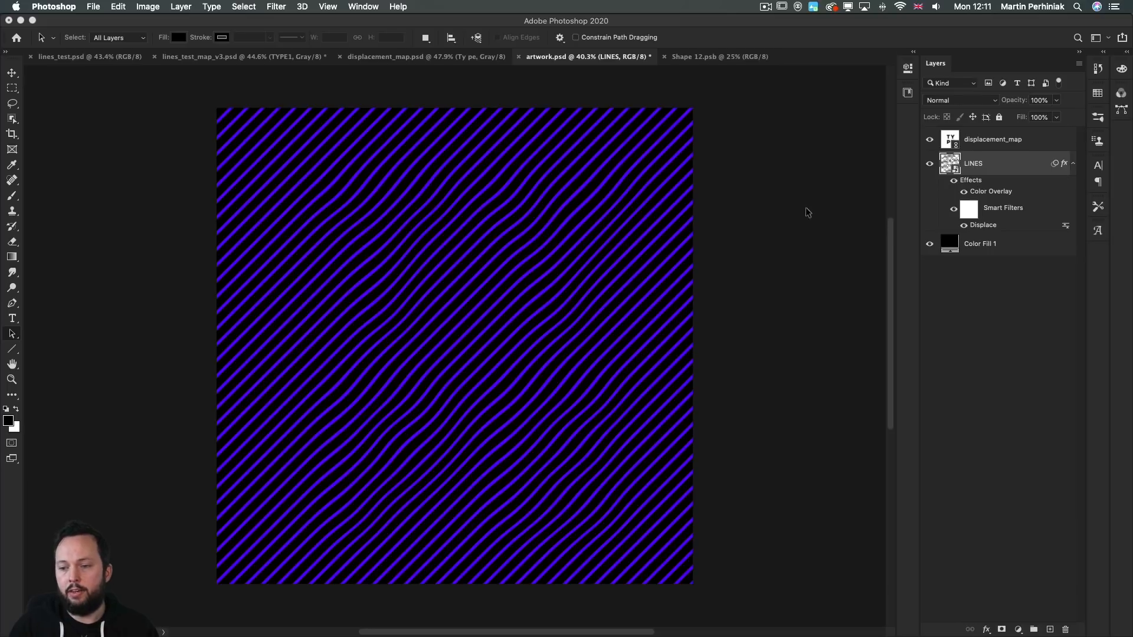
# Set the opacity of the displacement_map layer to 50%
pyautogui.click(995, 131)
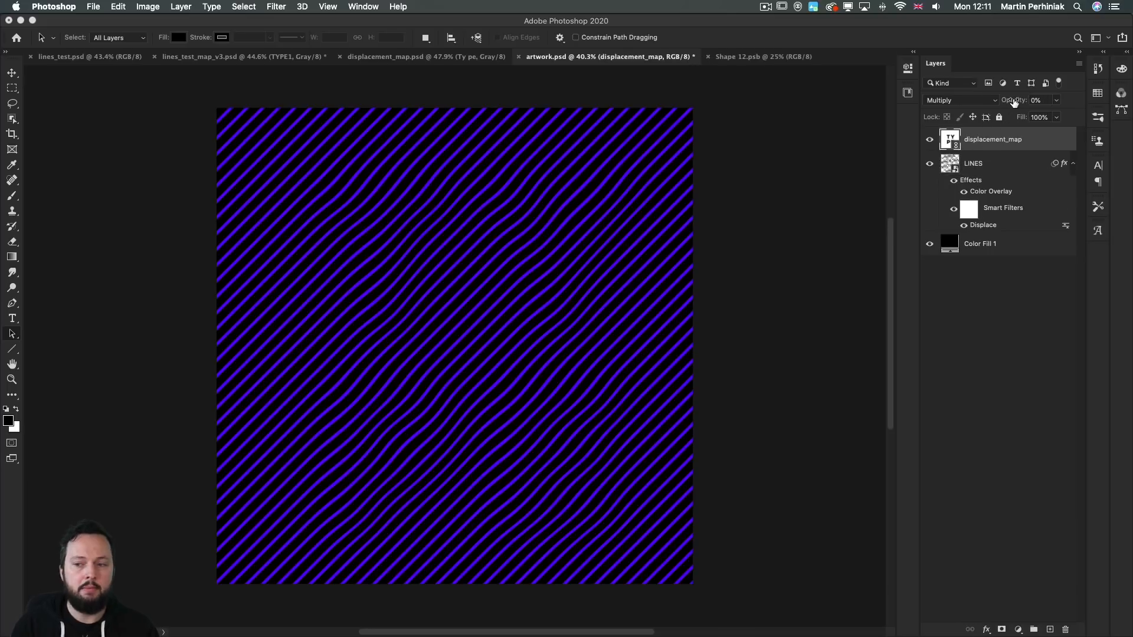
pyautogui.press('5')
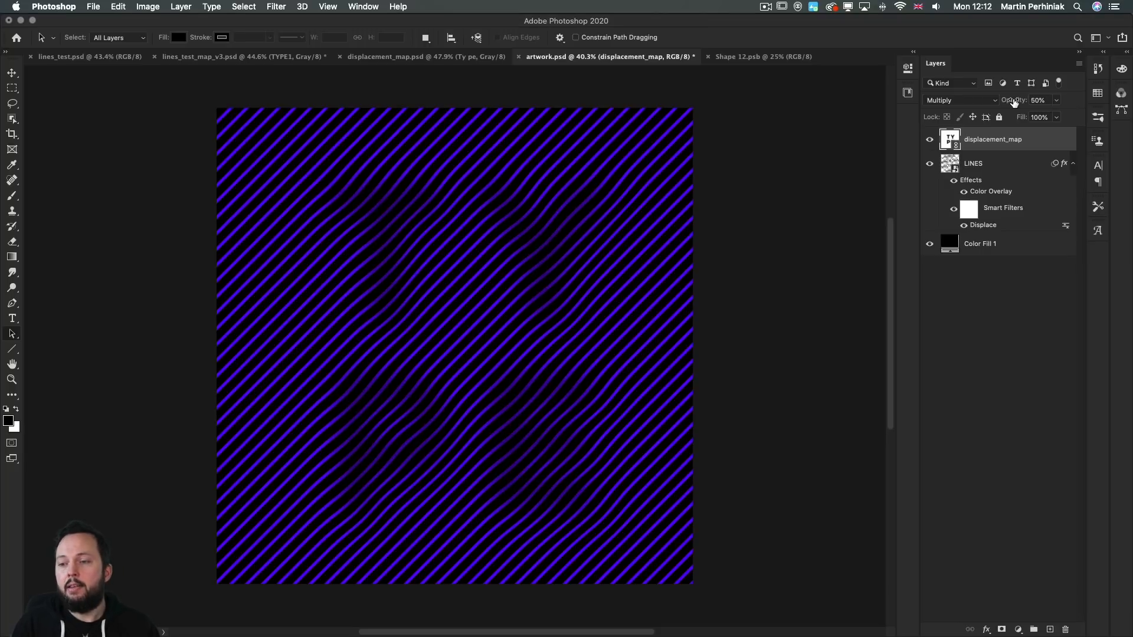
# Set the displacement_map layer's opacity to 5% and export the artwork to the files folder as artwork_0505.jpg
pyautogui.press('0')
pyautogui.press('5')
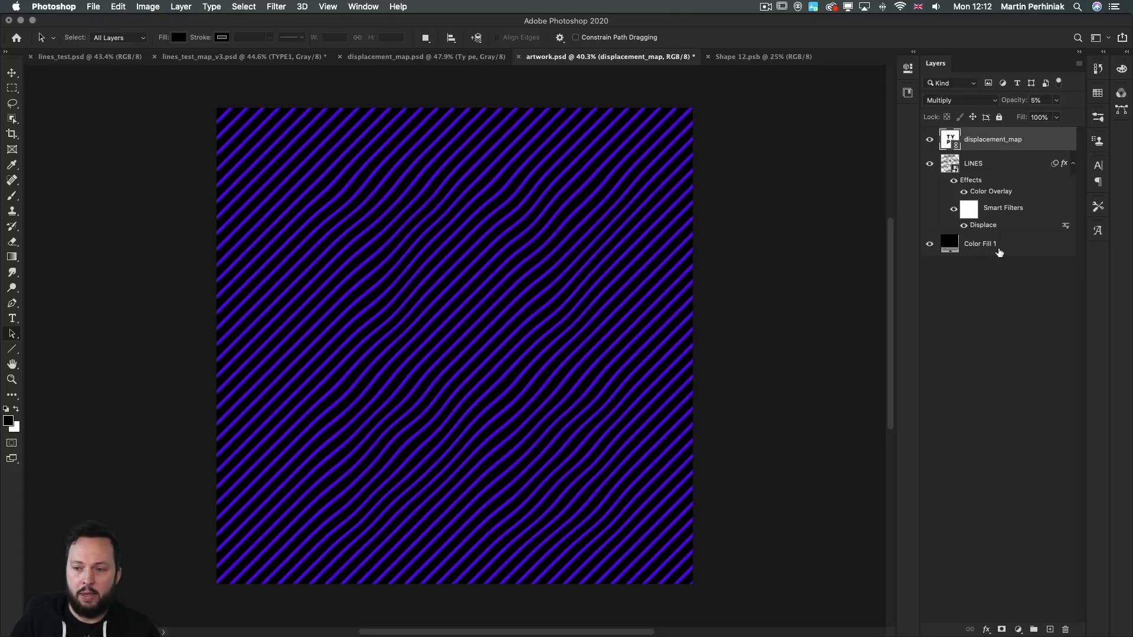
pyautogui.press('super+alt+shift+w')
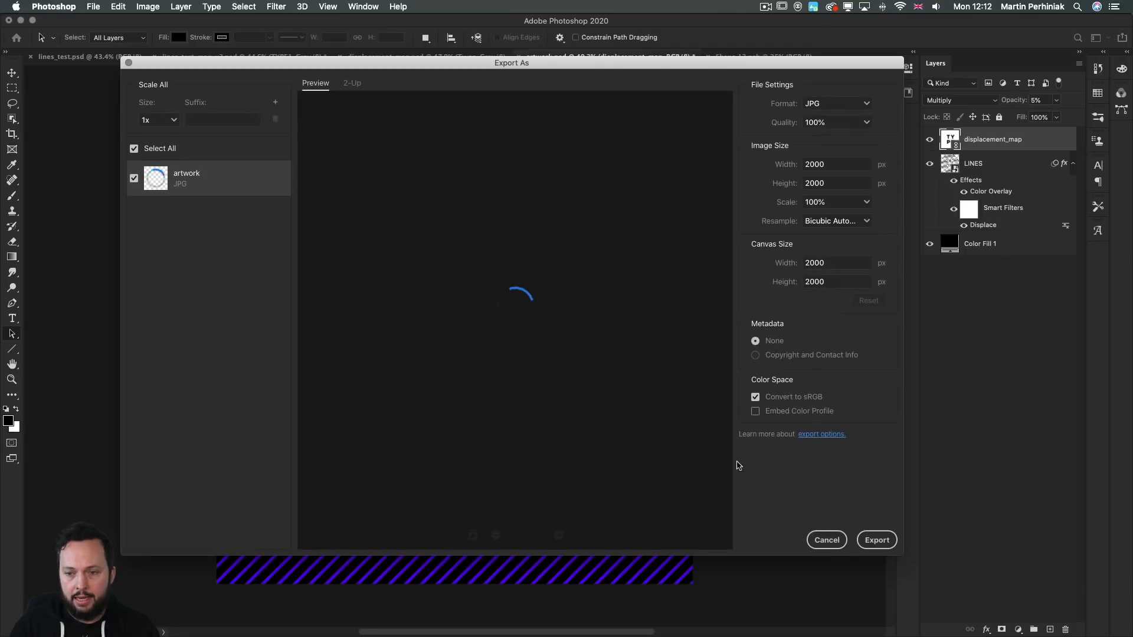
pyautogui.click(877, 541)
pyautogui.click(348, 215)
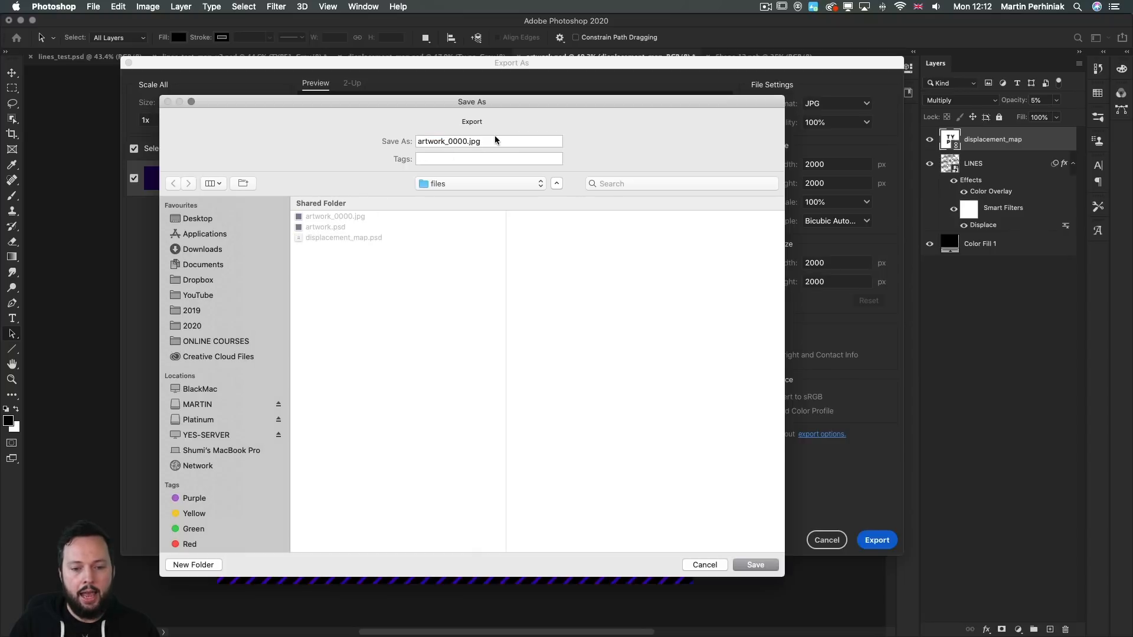
pyautogui.press('BackSpace')
pyautogui.write('505')
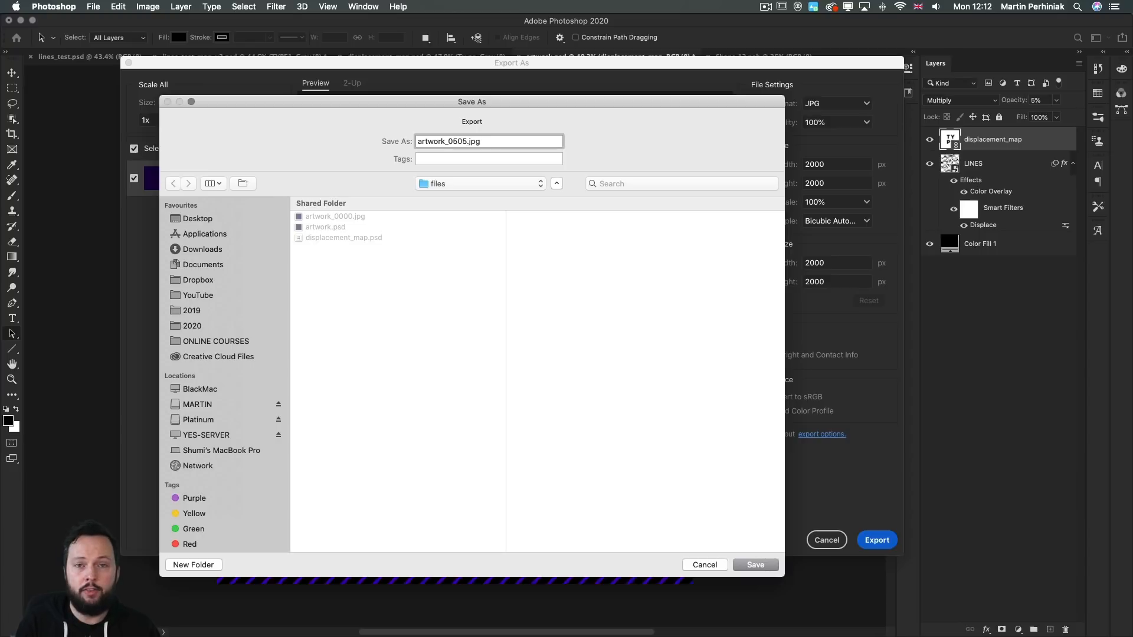
pyautogui.press('Return')
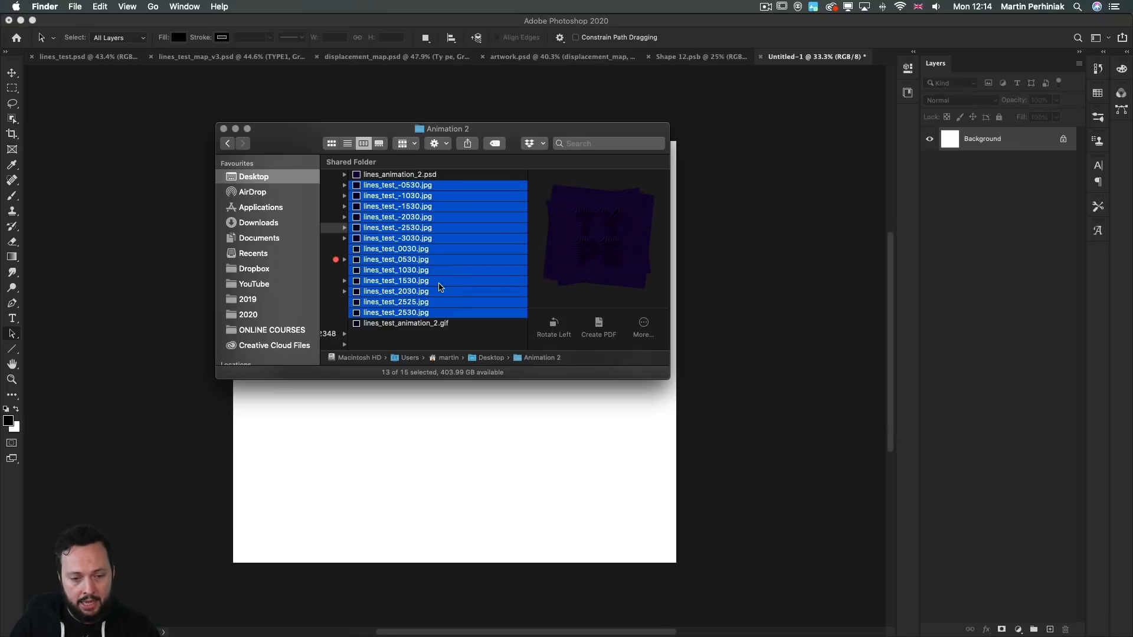
# Place the 13 selected lines_test JPG frames from the Animation 2 folder into the Untitled-1 document as layers
pyautogui.press('super+Tab')
pyautogui.moveTo(405, 184); pyautogui.dragTo(493, 196)
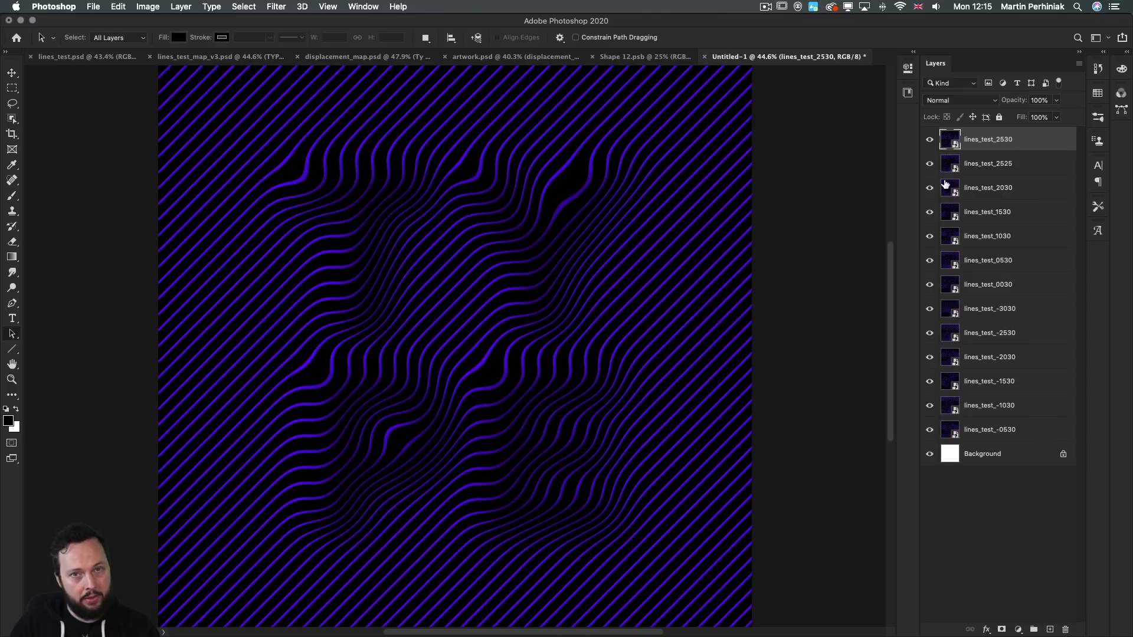
# Hide the upper frame layers from lines_test_2530 down to lines_test_1030 and show them again to compare the distortion stages
pyautogui.click(929, 140)
pyautogui.click(930, 188)
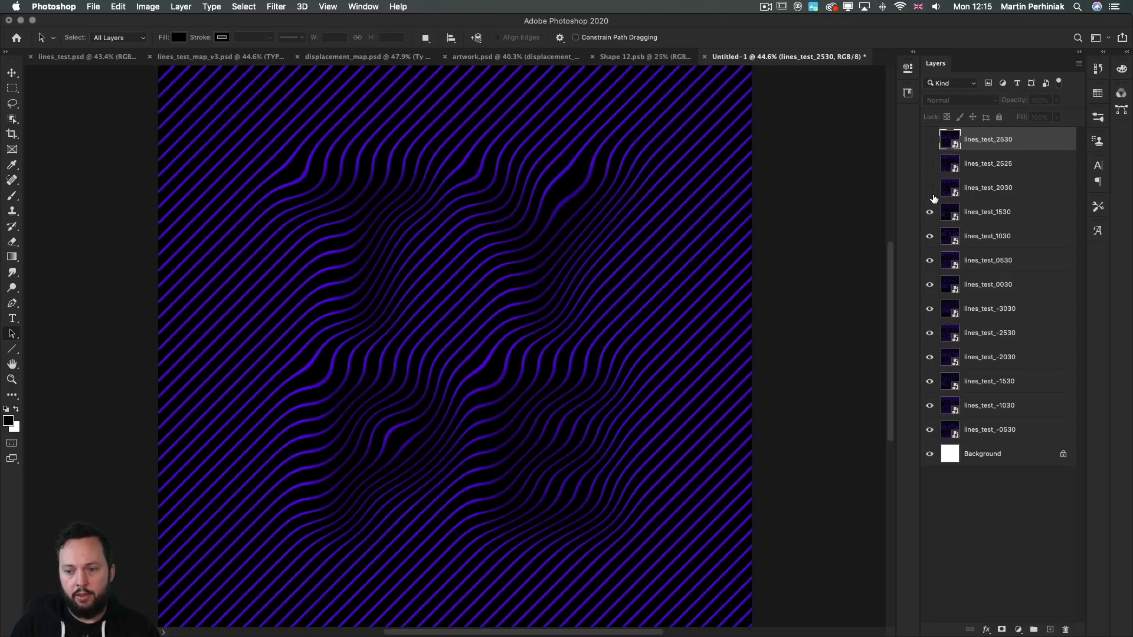
pyautogui.click(930, 212)
pyautogui.click(930, 237)
pyautogui.click(929, 236)
pyautogui.click(930, 213)
pyautogui.click(930, 188)
pyautogui.click(929, 141)
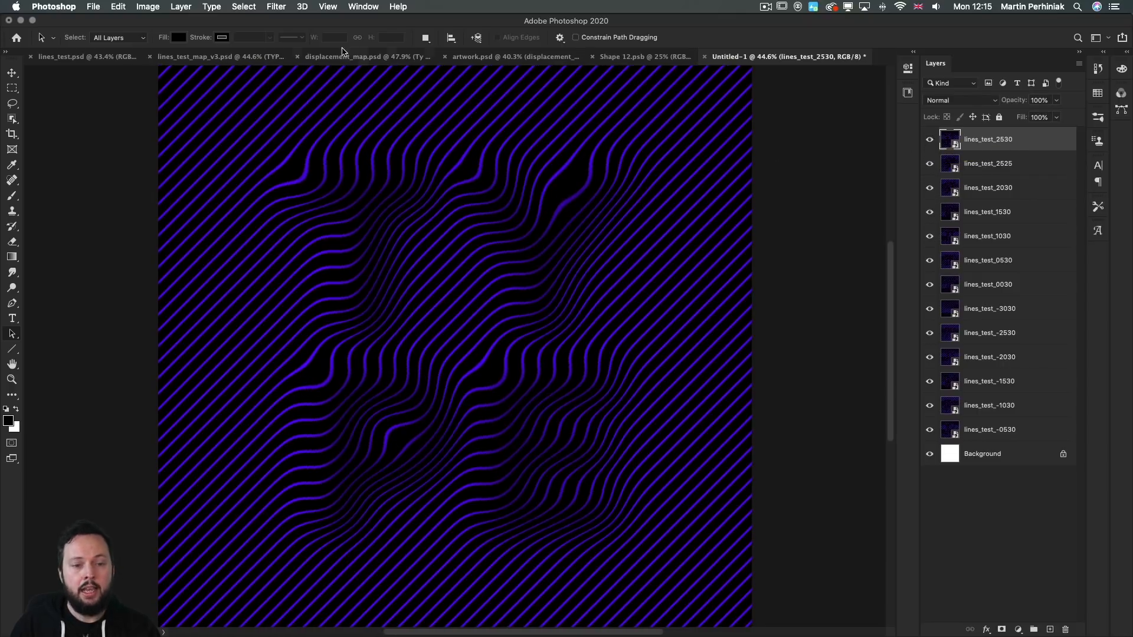
# Show the Timeline and create a frame animation for the document
pyautogui.click(361, 7)
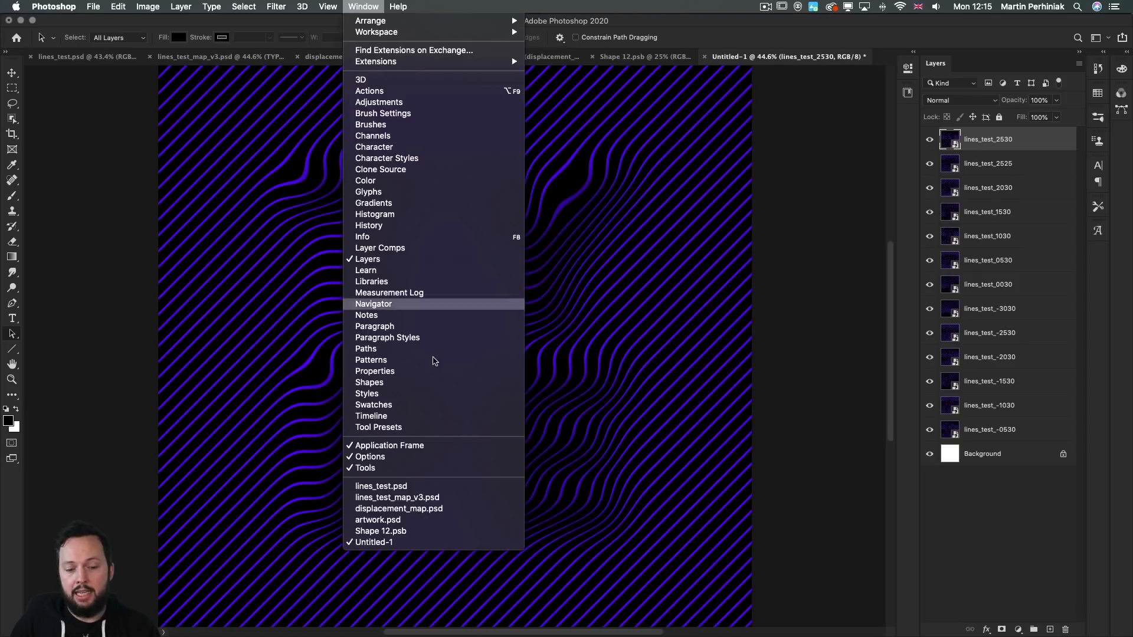
pyautogui.click(415, 417)
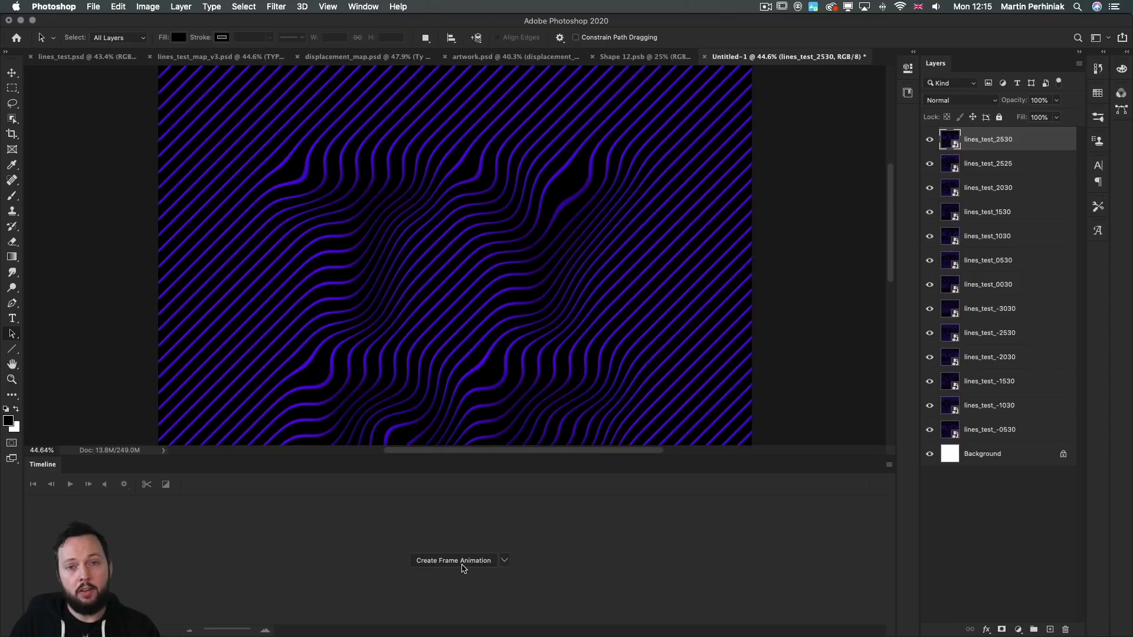
pyautogui.click(464, 566)
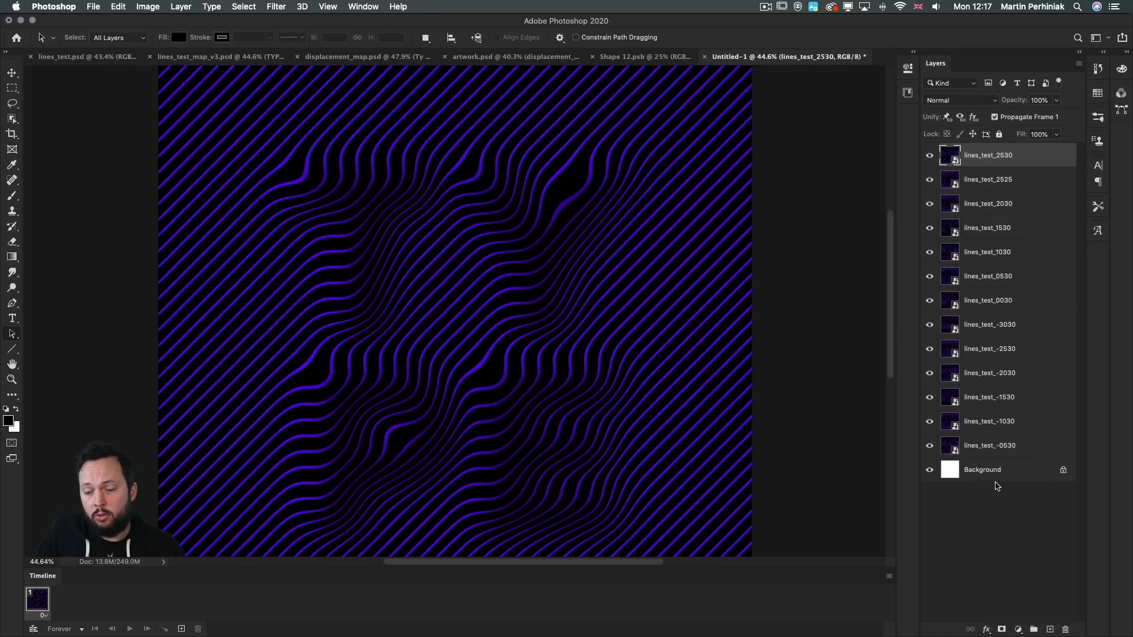
# Delete the white Background layer and make animation frames from the remaining layers
pyautogui.click(1022, 471)
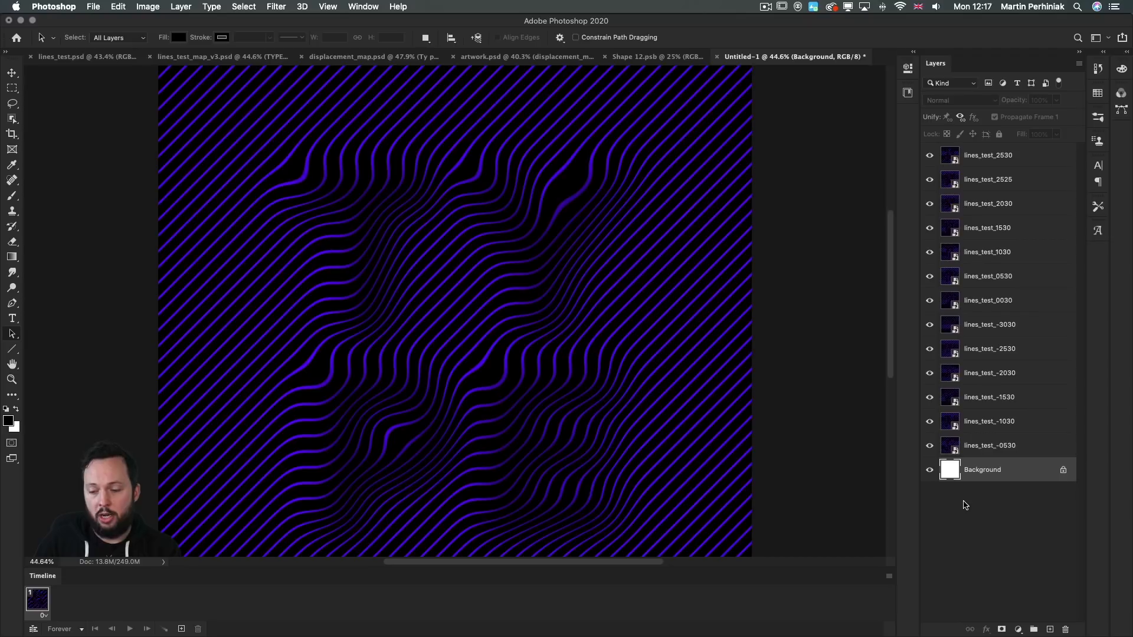
pyautogui.press('BackSpace')
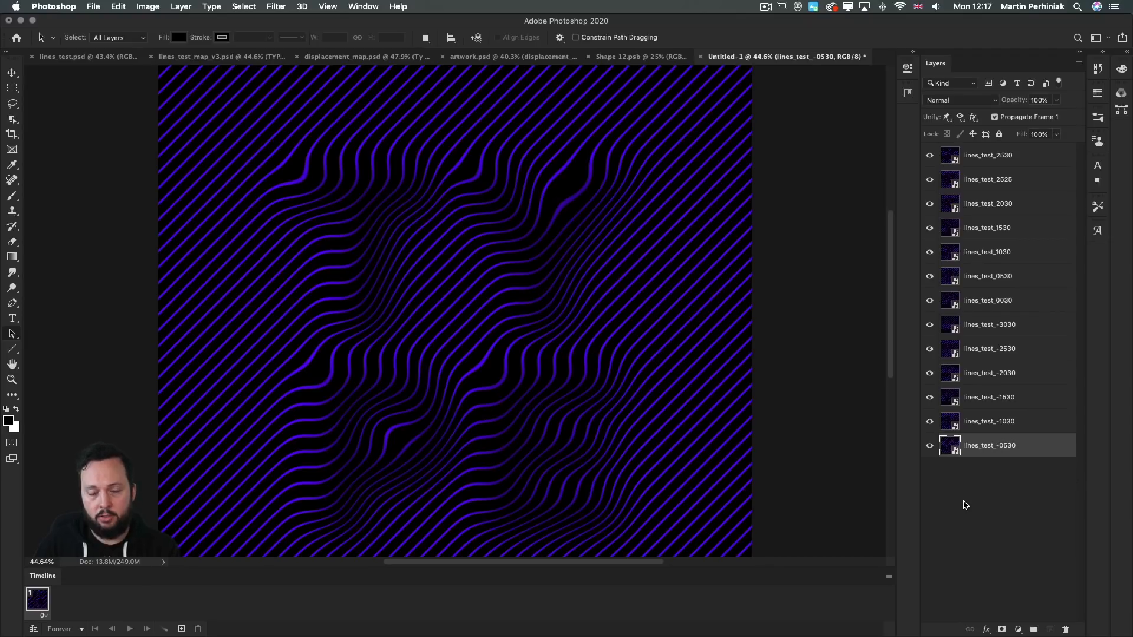
pyautogui.click(987, 154)
pyautogui.click(889, 575)
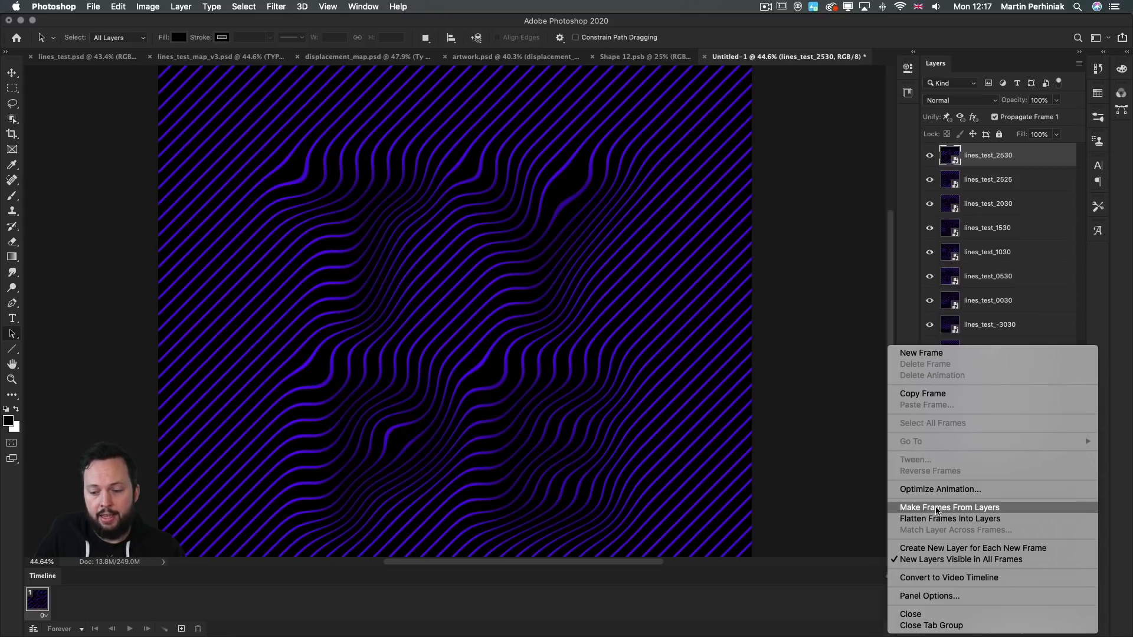
pyautogui.click(939, 509)
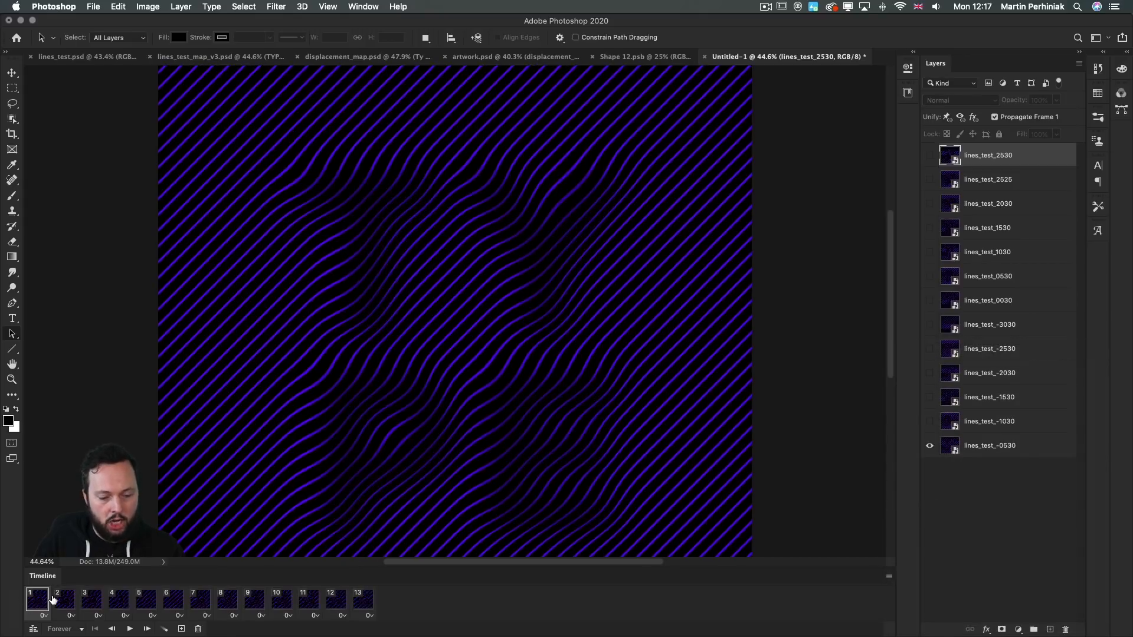
# Preview the frame animation, check its Forever looping option, and replay it from the first frame
pyautogui.click(130, 630)
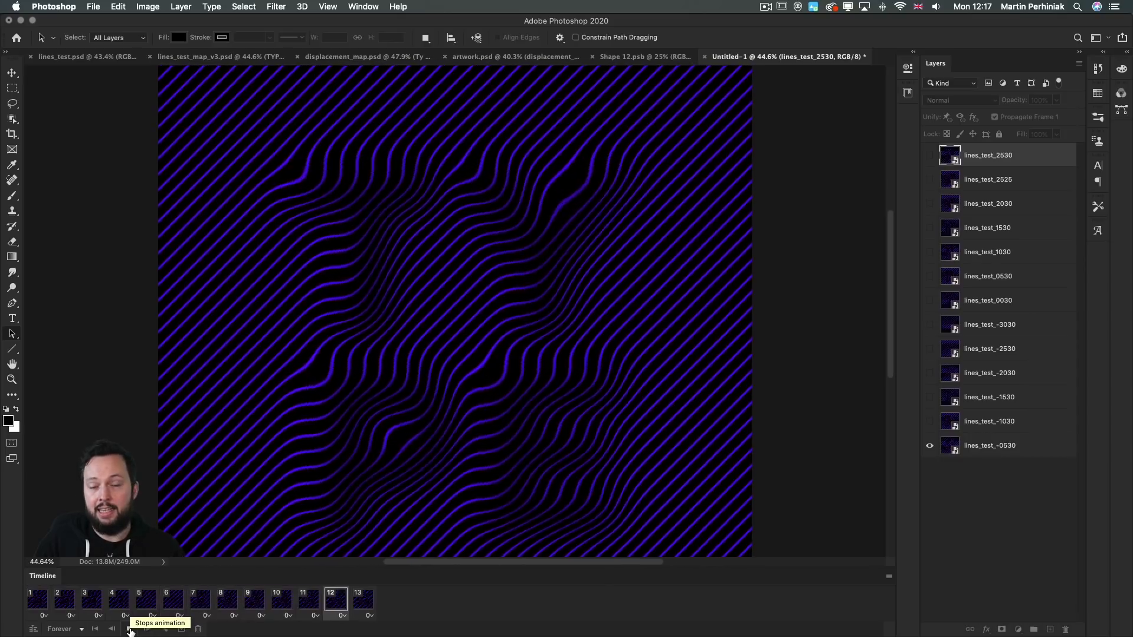
pyautogui.click(130, 629)
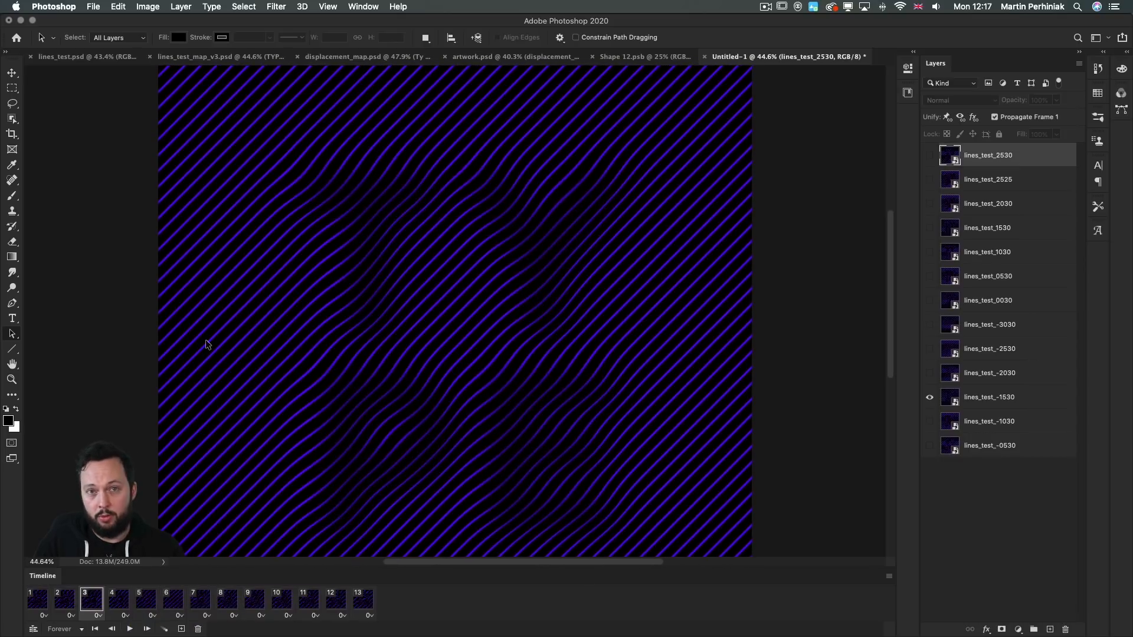
pyautogui.click(69, 629)
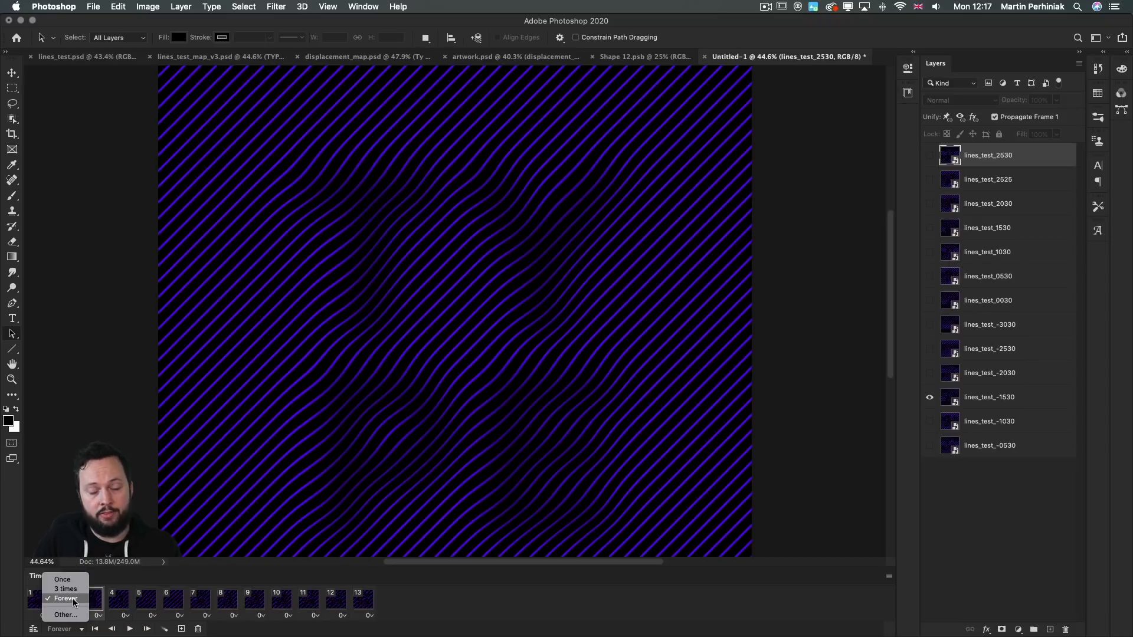
pyautogui.click(93, 609)
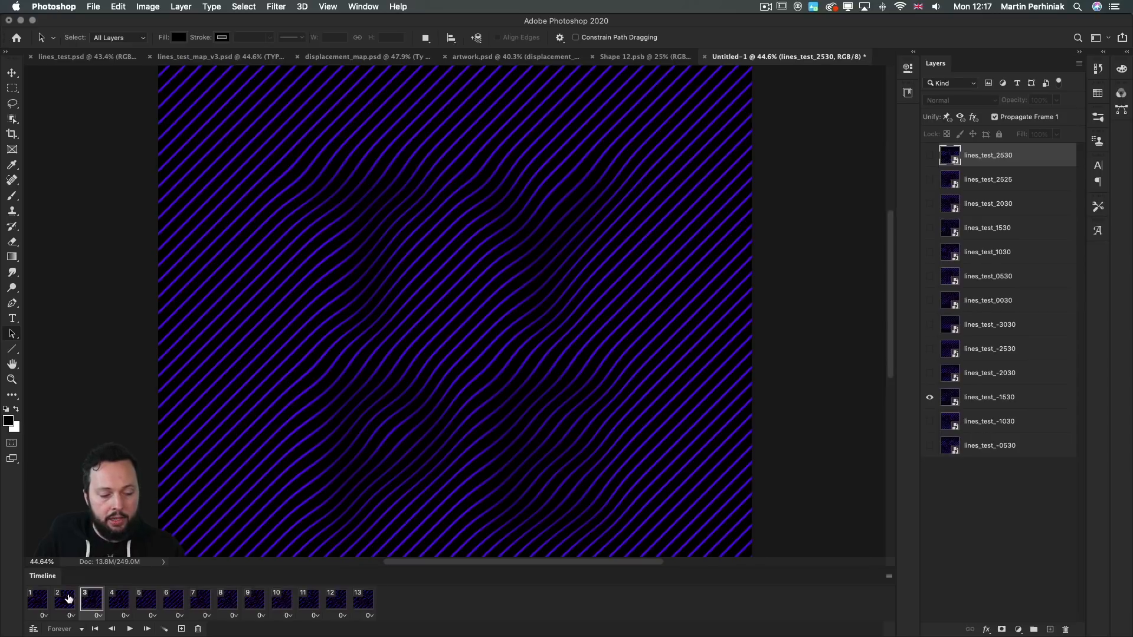
pyautogui.click(45, 603)
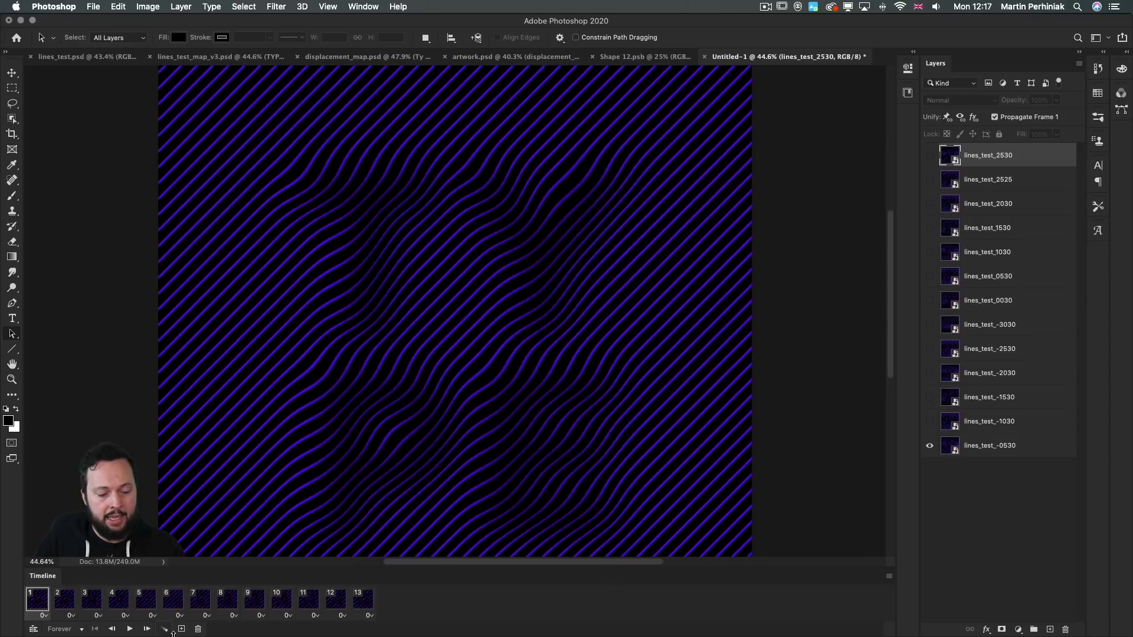
pyautogui.click(129, 629)
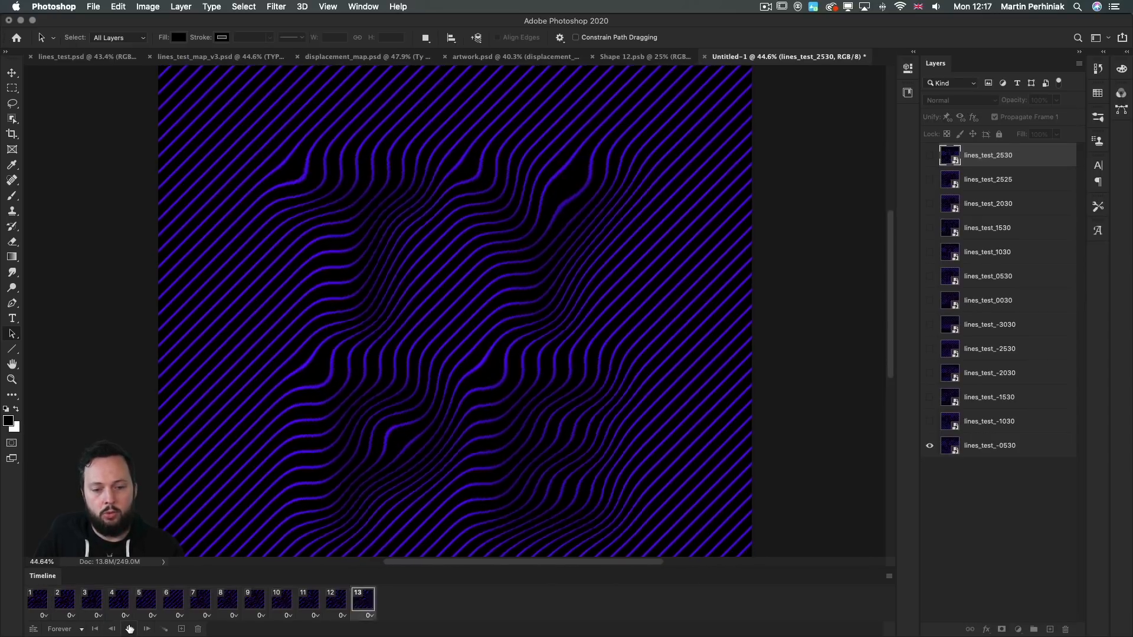
pyautogui.click(130, 629)
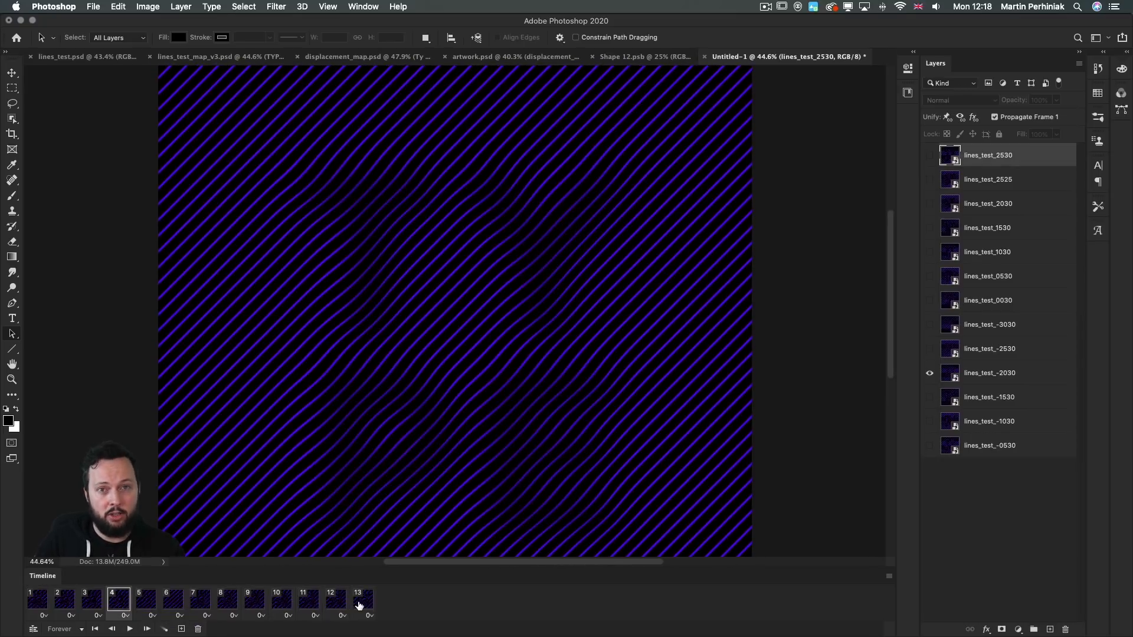
# Select frames 1 to 13 and duplicate them after frame 13 in the timeline
pyautogui.click(360, 600)
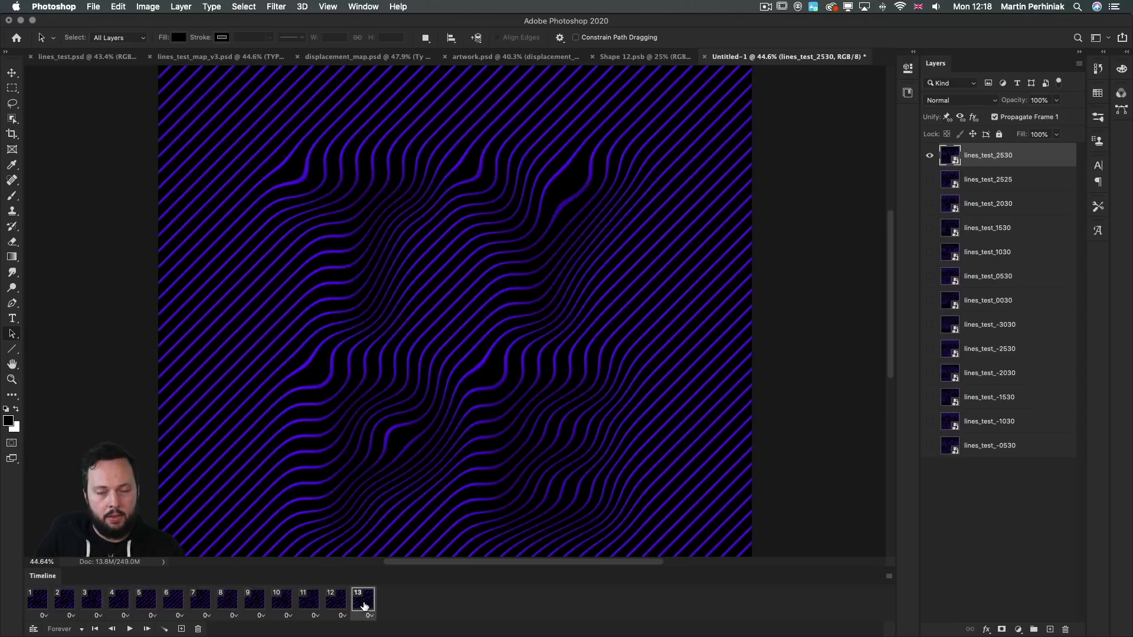
pyautogui.click(48, 599)
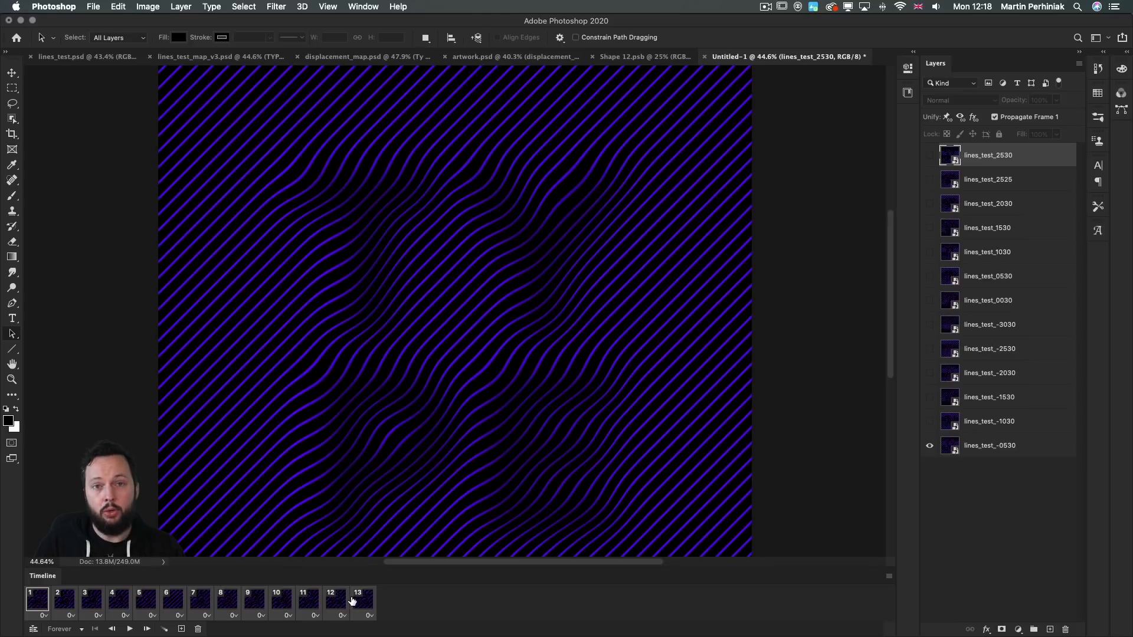
pyautogui.moveTo(413, 605); pyautogui.dragTo(395, 602)
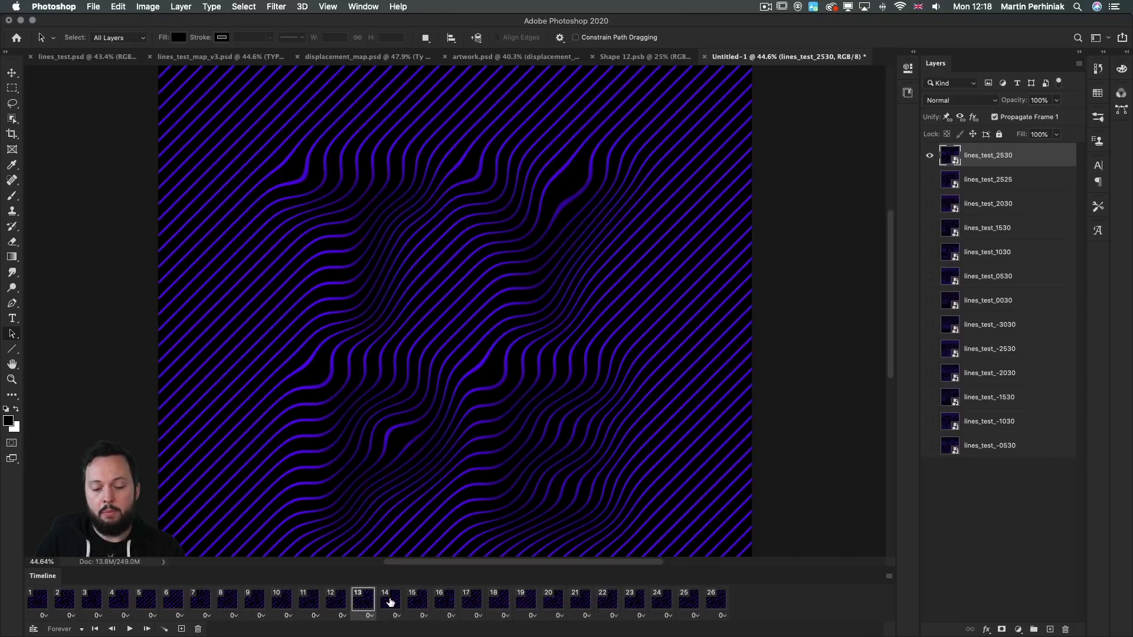
# Compare frames 13 and 14, and reverse the order of duplicated frames 14 to 26
pyautogui.click(390, 601)
pyautogui.click(362, 601)
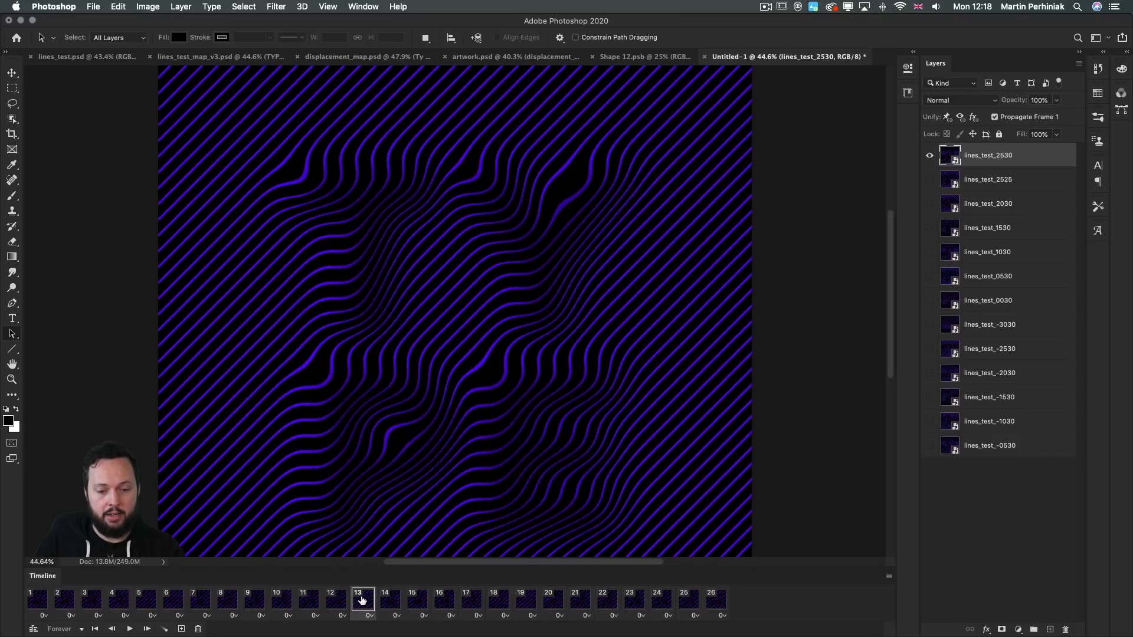
pyautogui.click(394, 602)
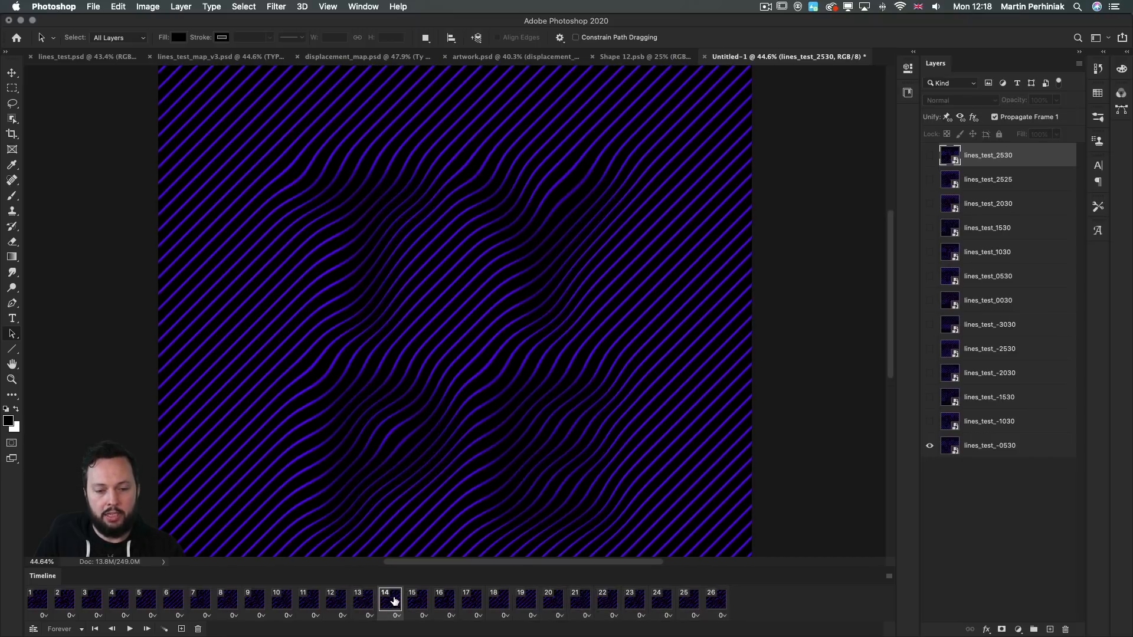
pyautogui.click(357, 601)
pyautogui.click(382, 600)
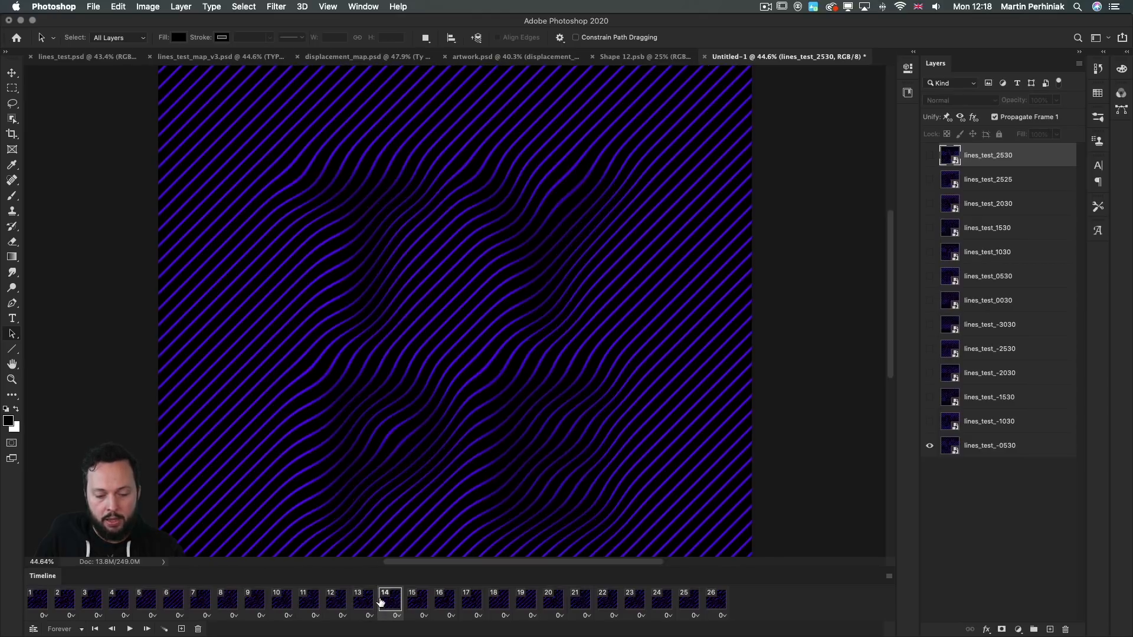
pyautogui.keyDown('shift'); pyautogui.click(715, 602); pyautogui.keyUp('shift')
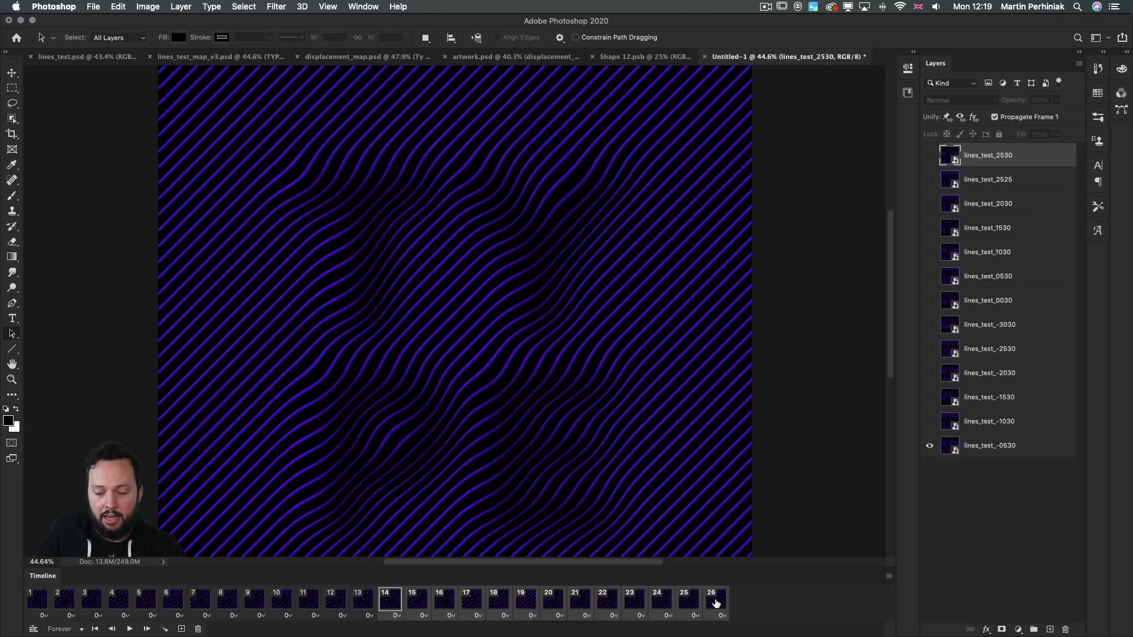
pyautogui.click(885, 575)
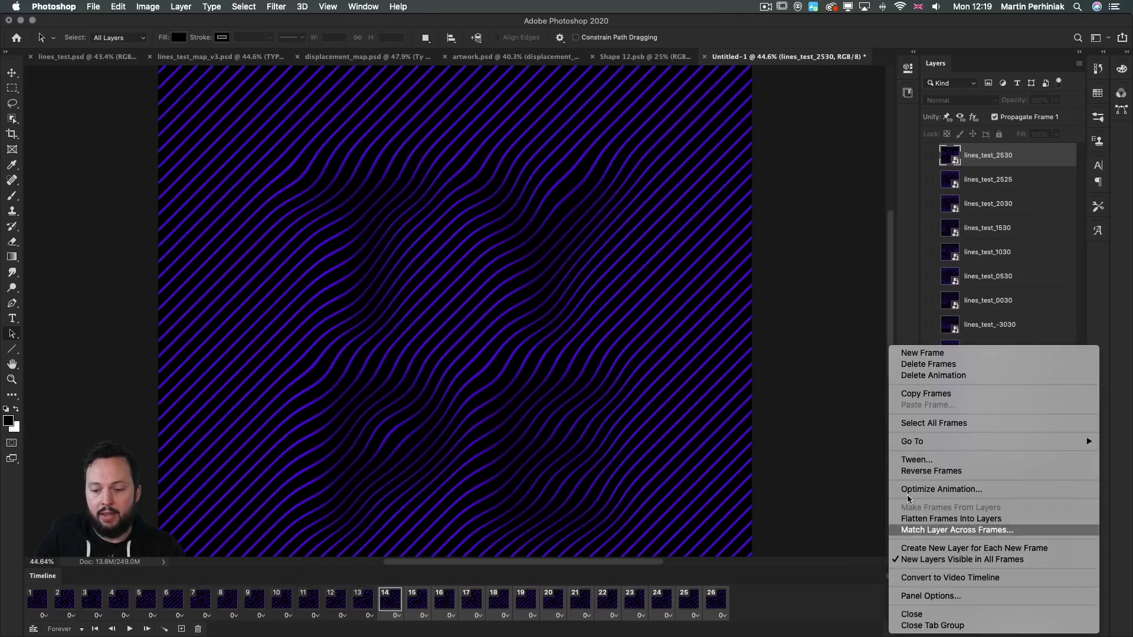
pyautogui.click(916, 472)
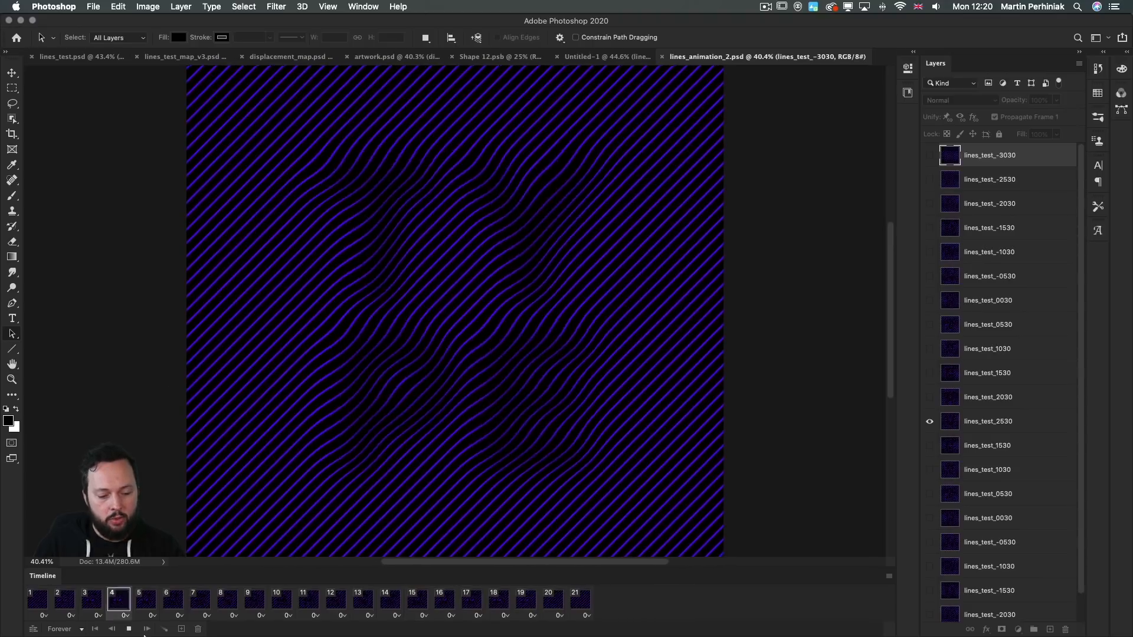
# Stop and restart playback of the finished animation in lines_animation_2.psd to review the loop
pyautogui.click(128, 629)
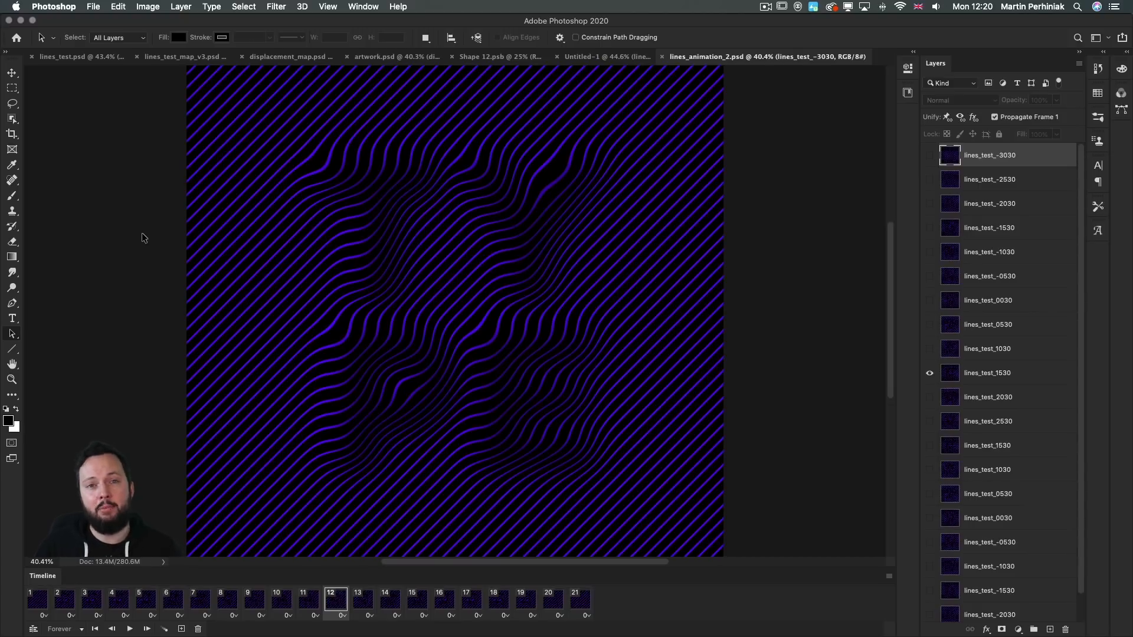
pyautogui.press('space')
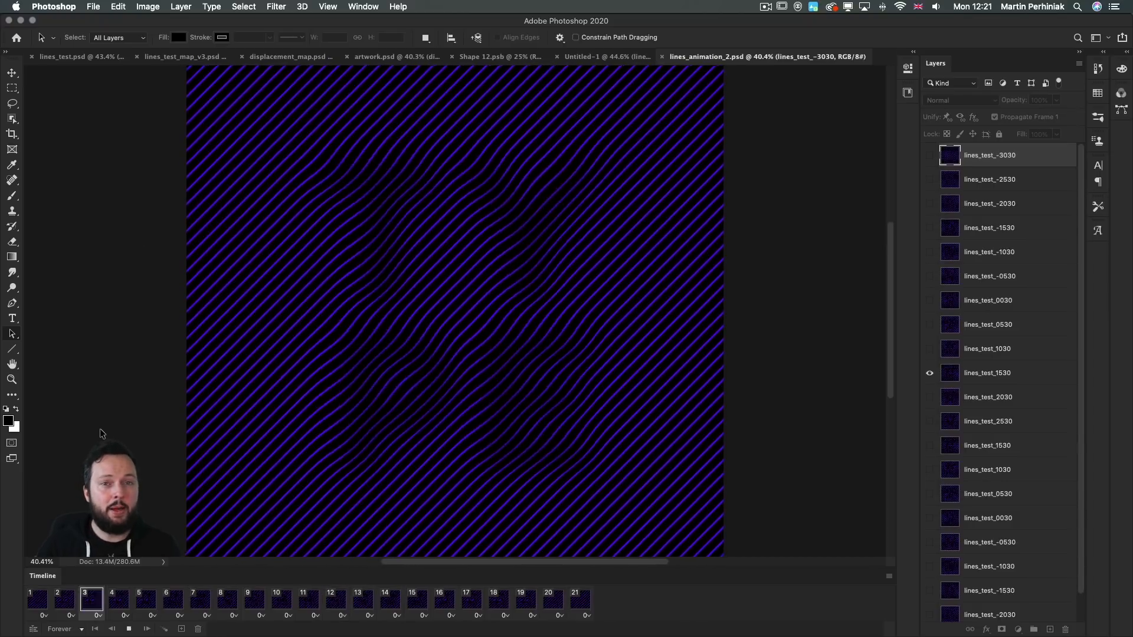